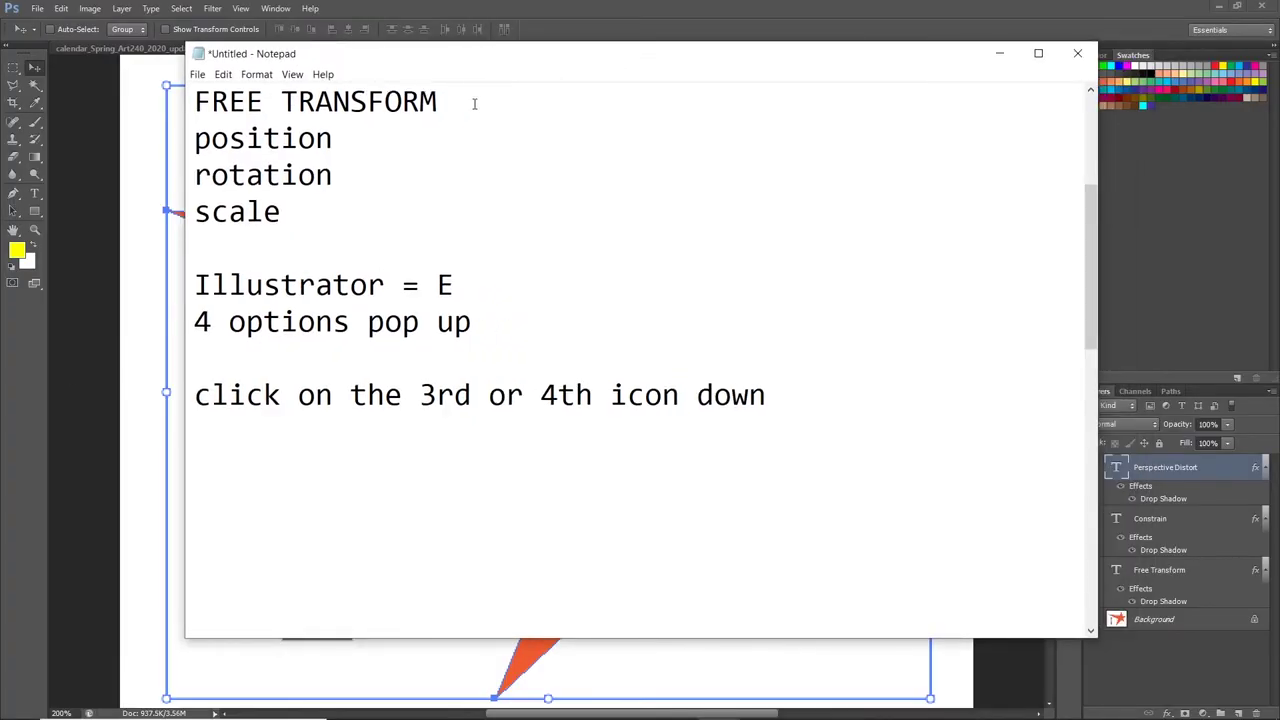
# Highlight each Free Transform note line (position/rotation/scale, Illustrator = E, options pop up), then bring Photoshop forward.
pyautogui.moveTo(474, 104); pyautogui.dragTo(163, 101)
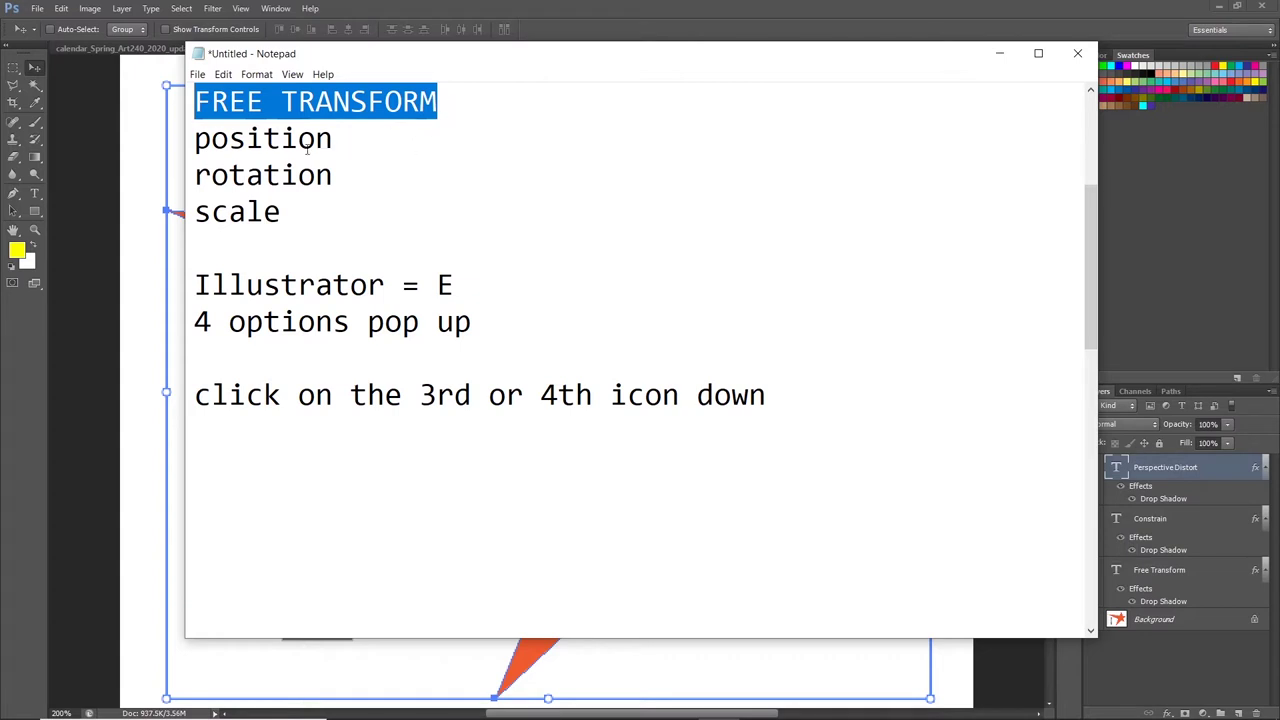
pyautogui.moveTo(202, 133); pyautogui.dragTo(317, 199)
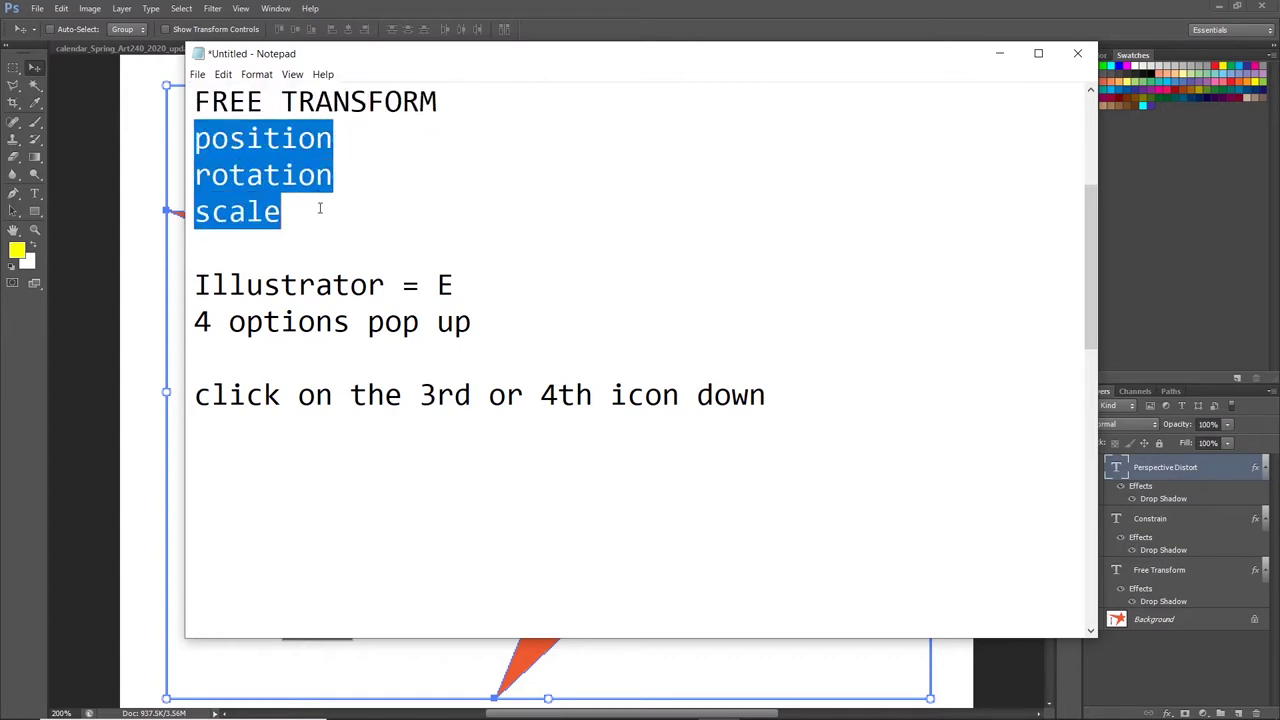
pyautogui.moveTo(453, 286); pyautogui.dragTo(196, 282)
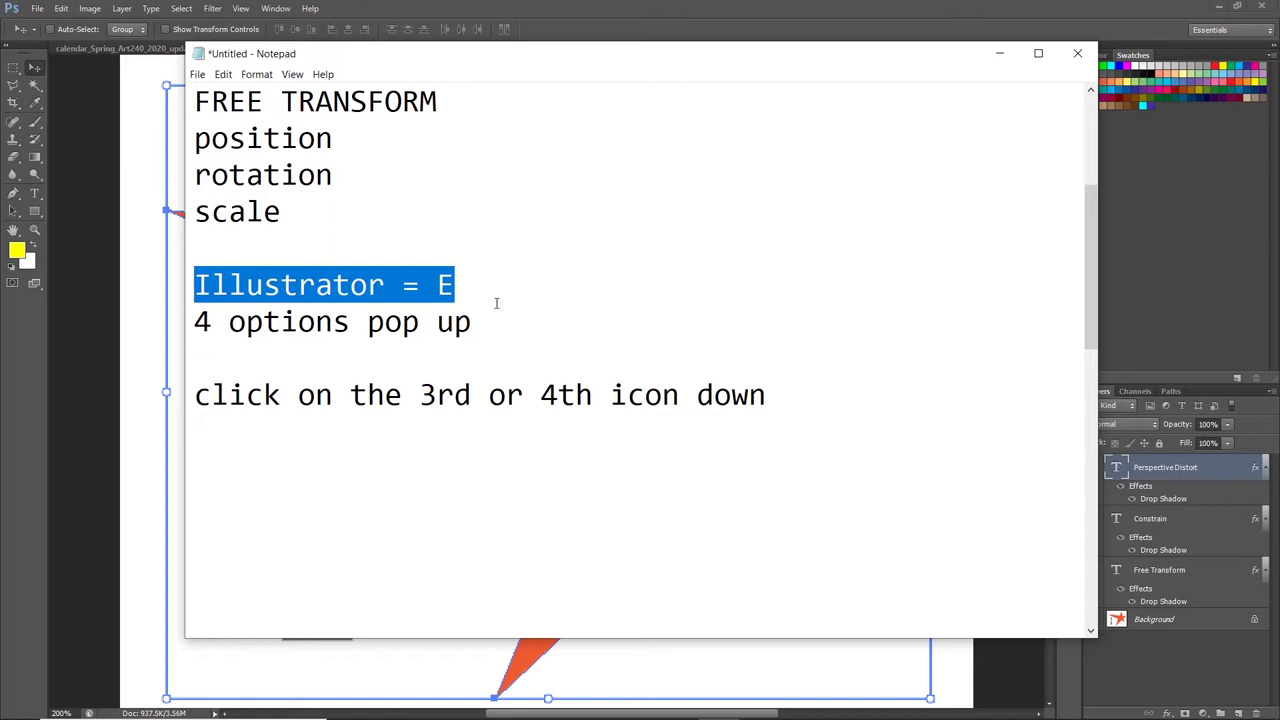
pyautogui.moveTo(490, 325); pyautogui.dragTo(198, 336)
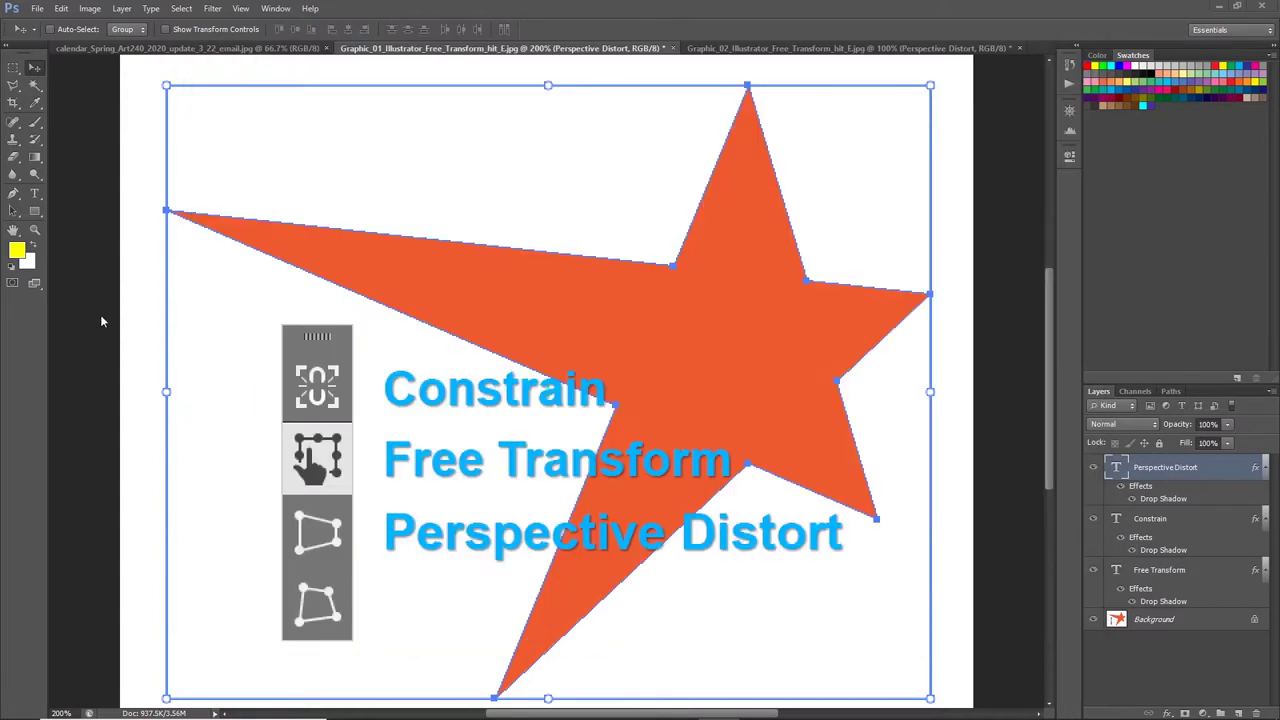
pyautogui.click(100, 314)
# Show the Graphic_02_Illustrator_Free_Transform_hit_E.jpg diagram, then switch to Illustrator.
pyautogui.click(712, 48)
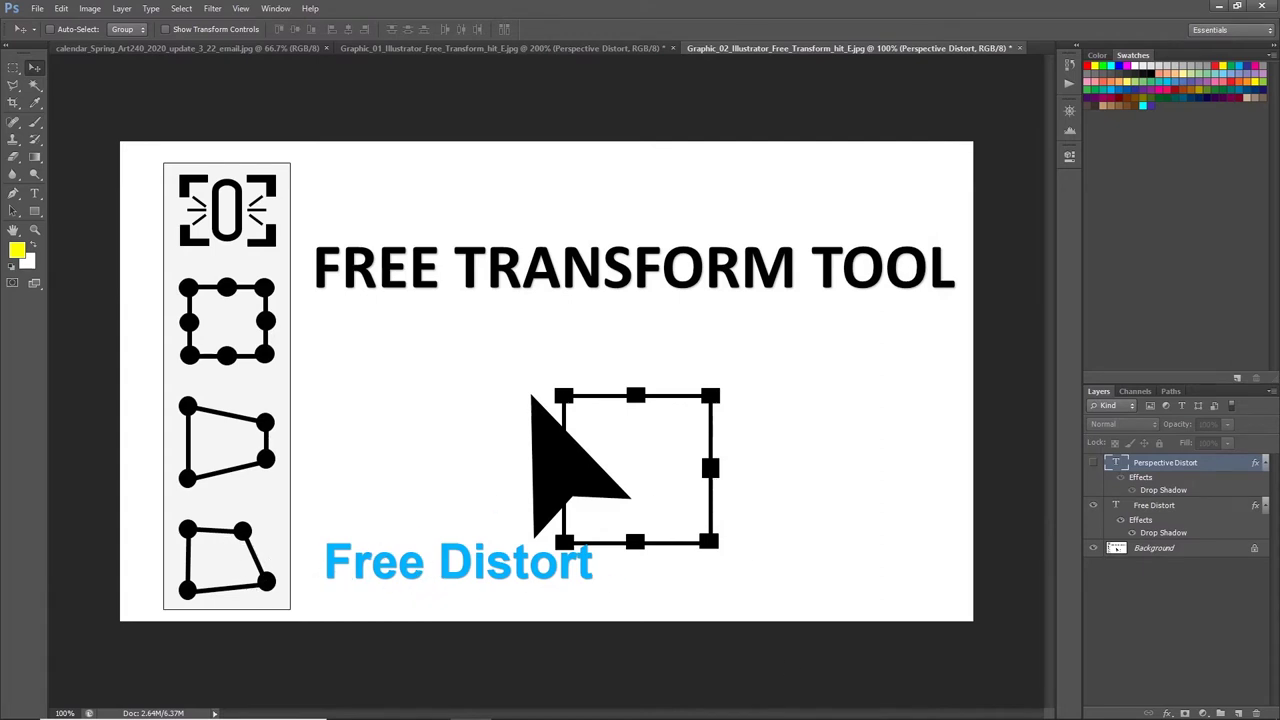
pyautogui.moveTo(818, 712)
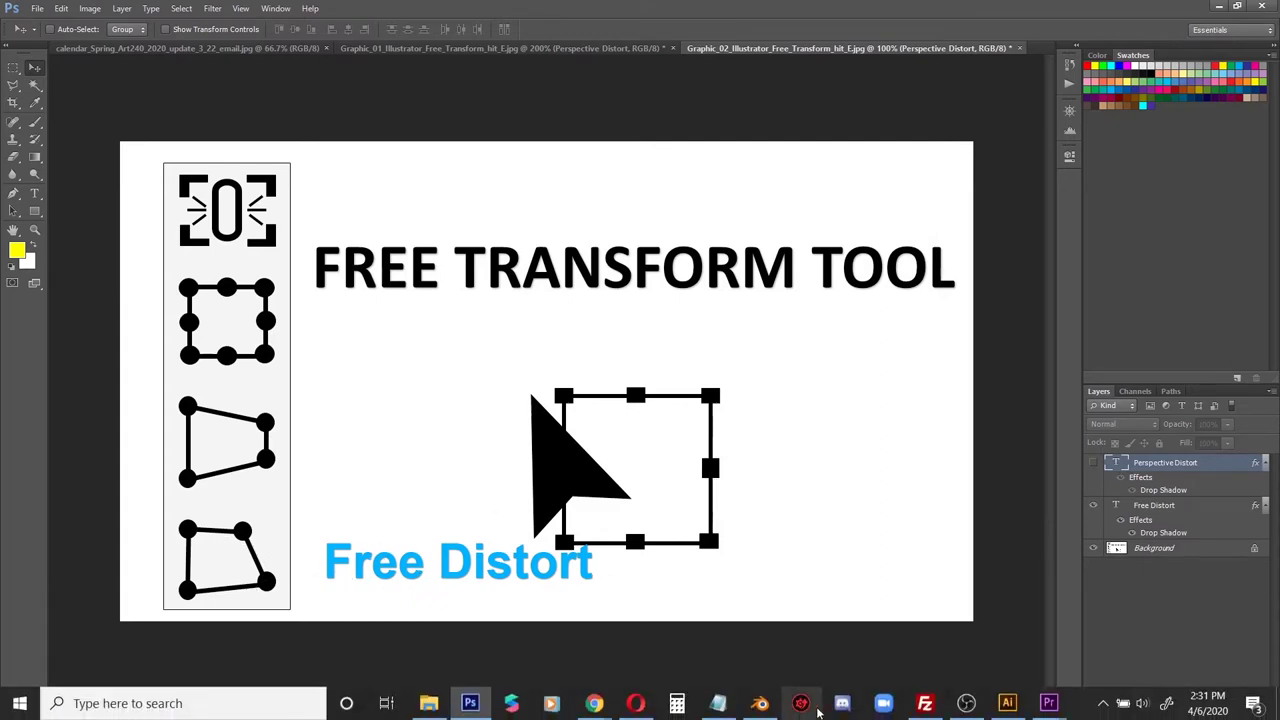
pyautogui.click(1007, 703)
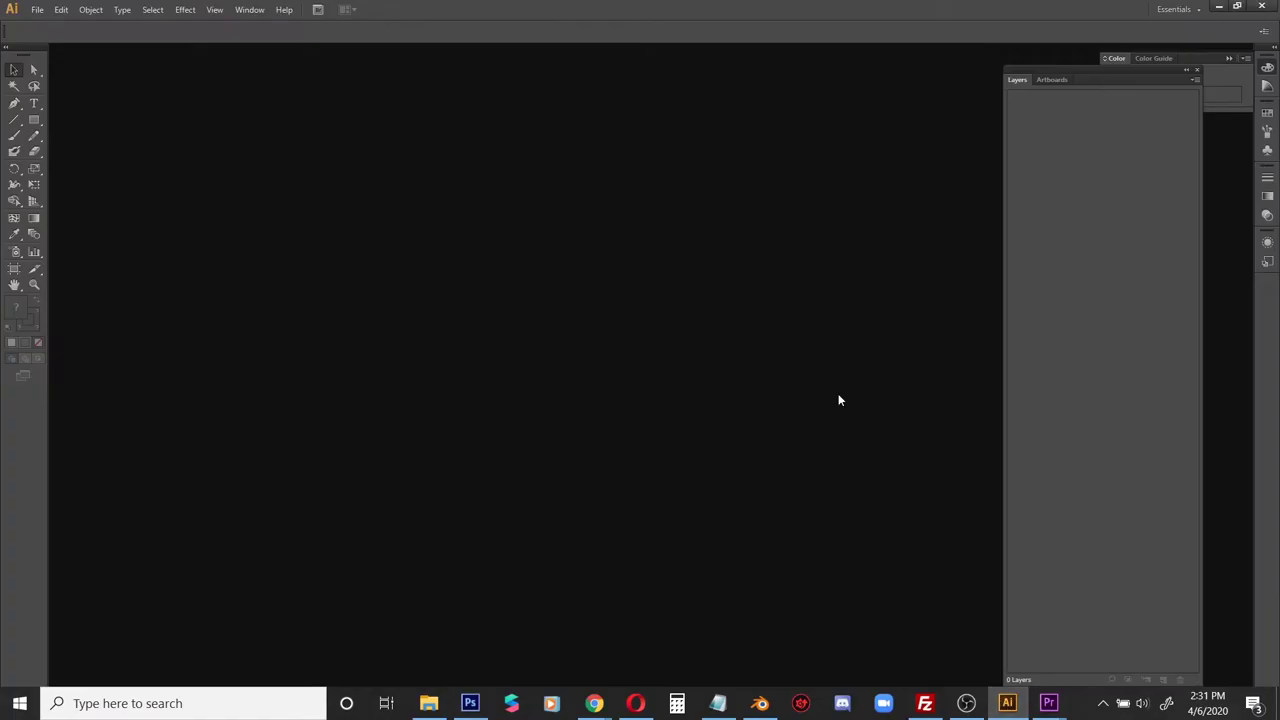
# Open cereal_box_template in Illustrator with Ctrl+O, then go back to Photoshop's File menu.
pyautogui.hotkey('ctrl', 'o')
pyautogui.doubleClick(168, 118)
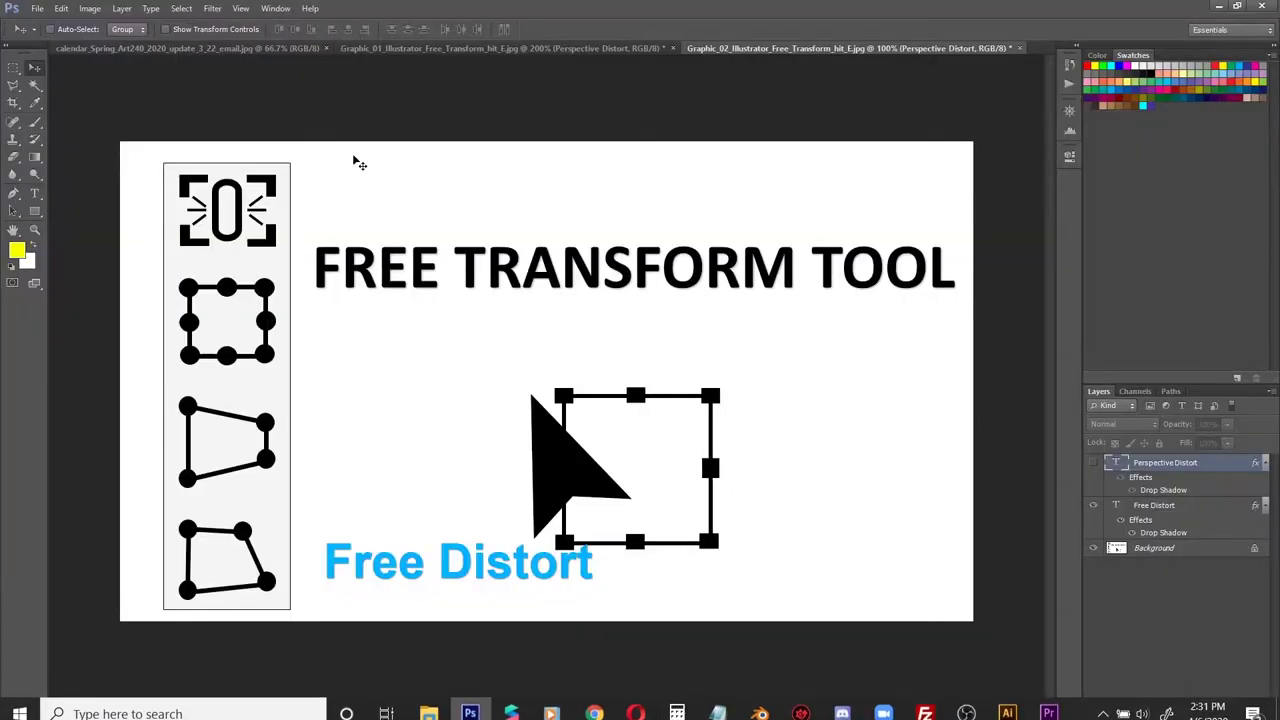
pyautogui.click(38, 9)
# Open cerealbowl_image from the 240_Online_Week_12a_Illustrator_Free_Transform folder in Photoshop.
pyautogui.click(56, 41)
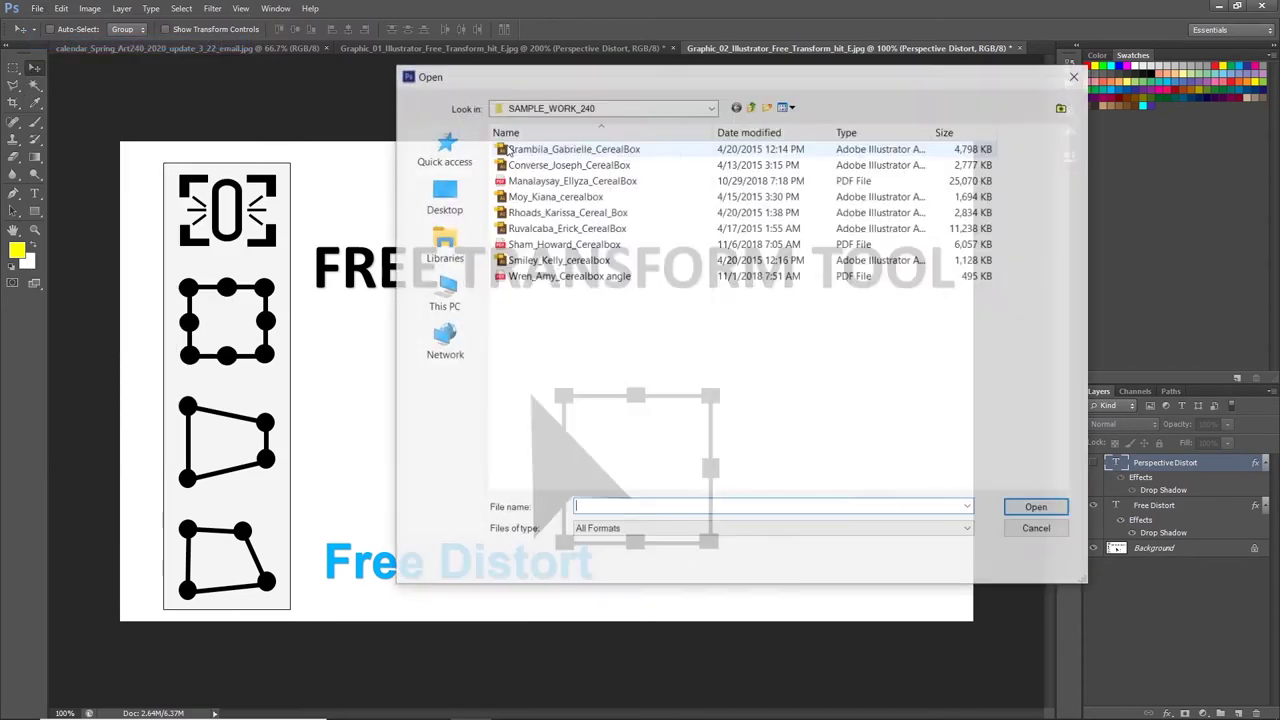
pyautogui.click(751, 105)
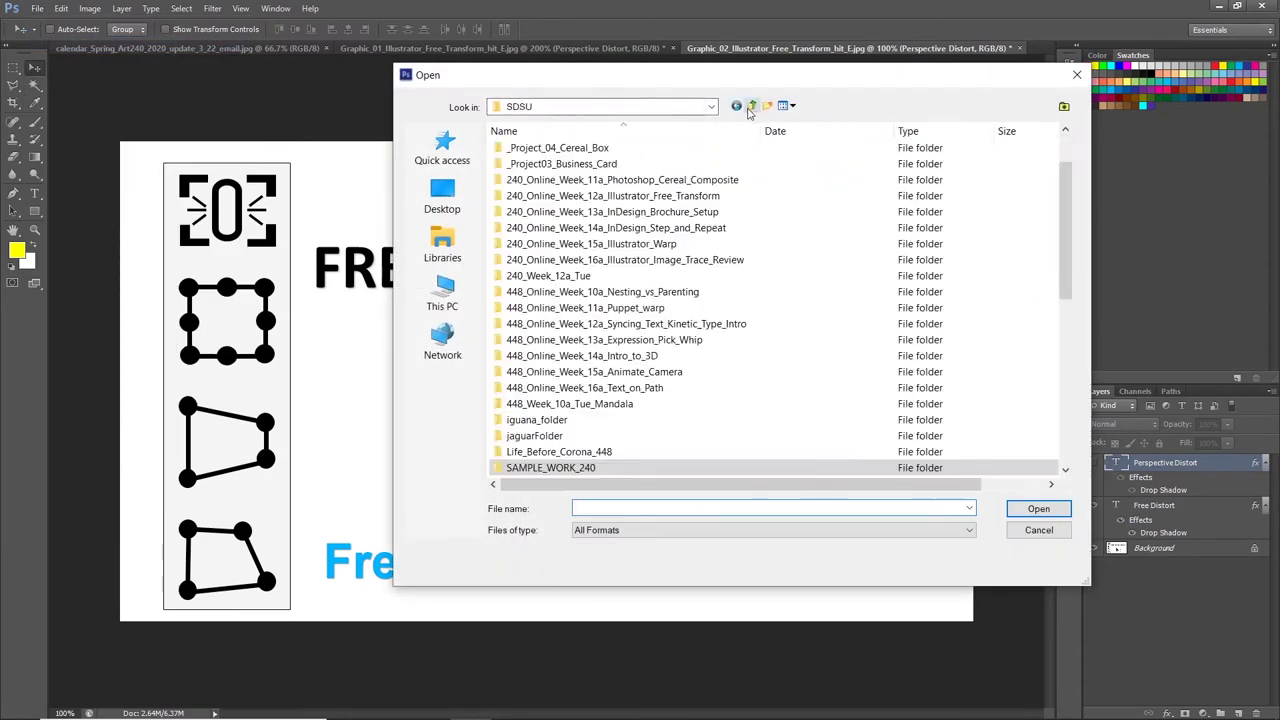
pyautogui.doubleClick(573, 197)
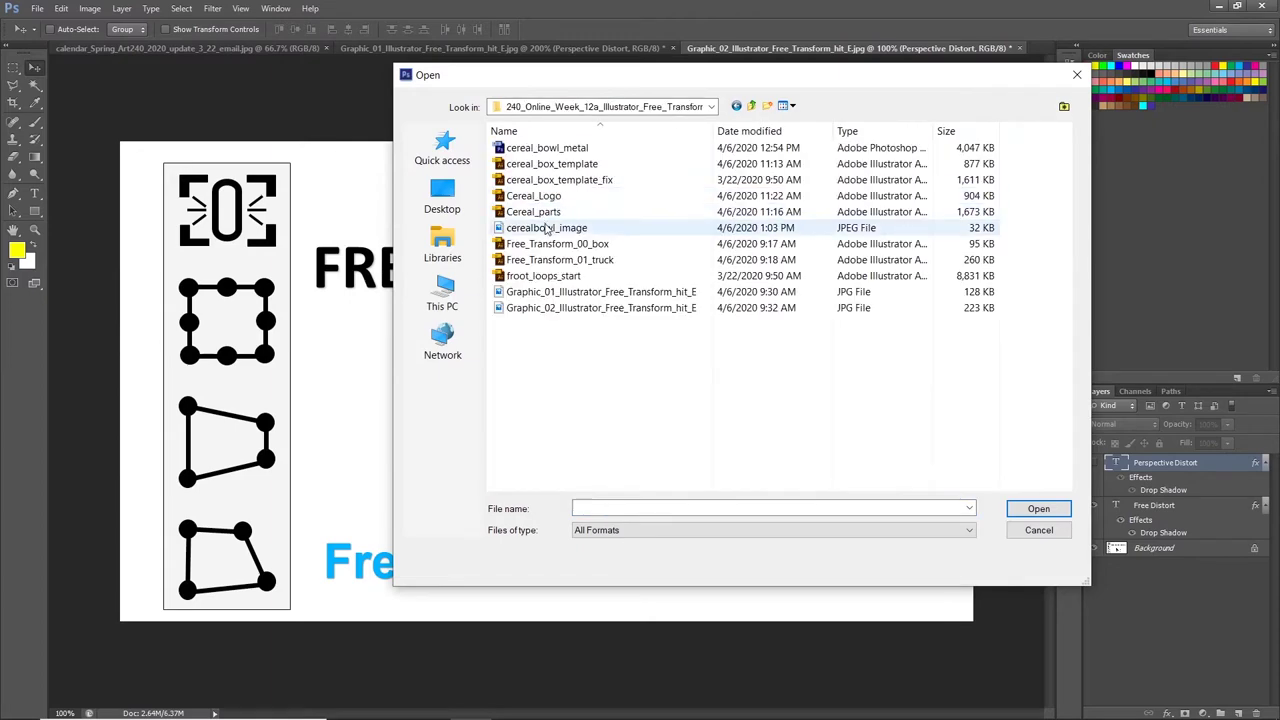
pyautogui.doubleClick(543, 220)
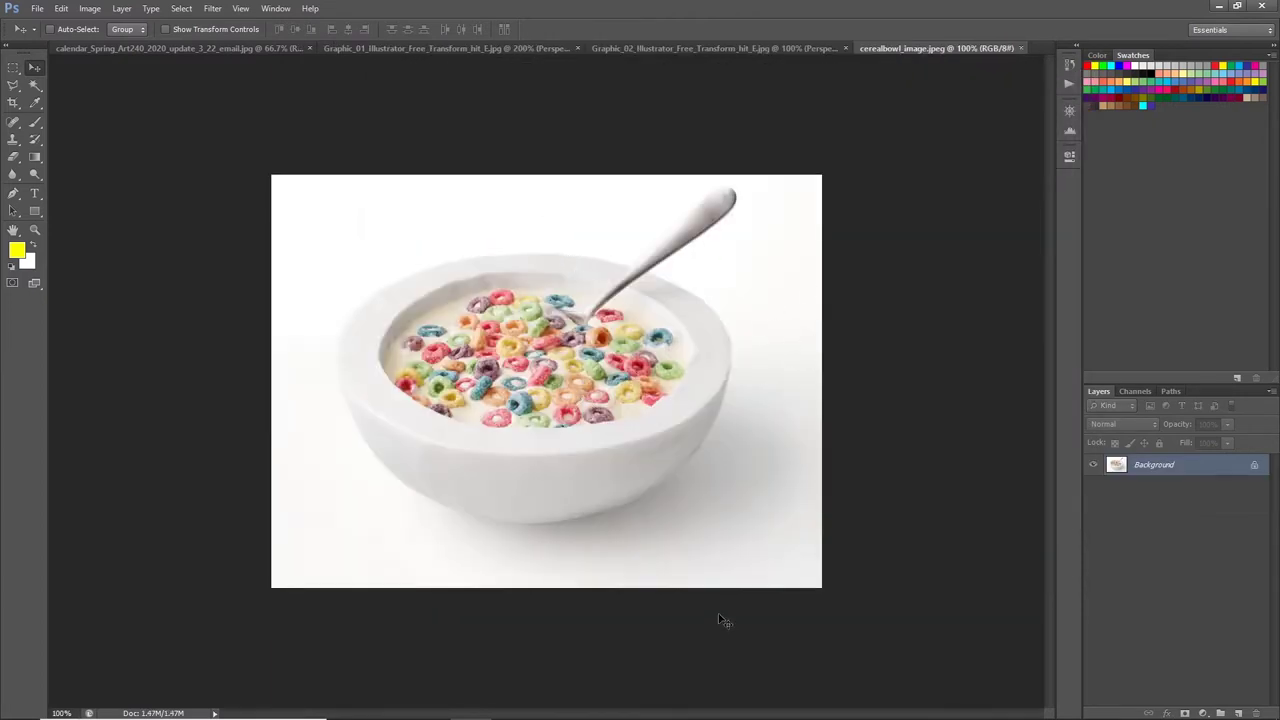
pyautogui.moveTo(720, 712)
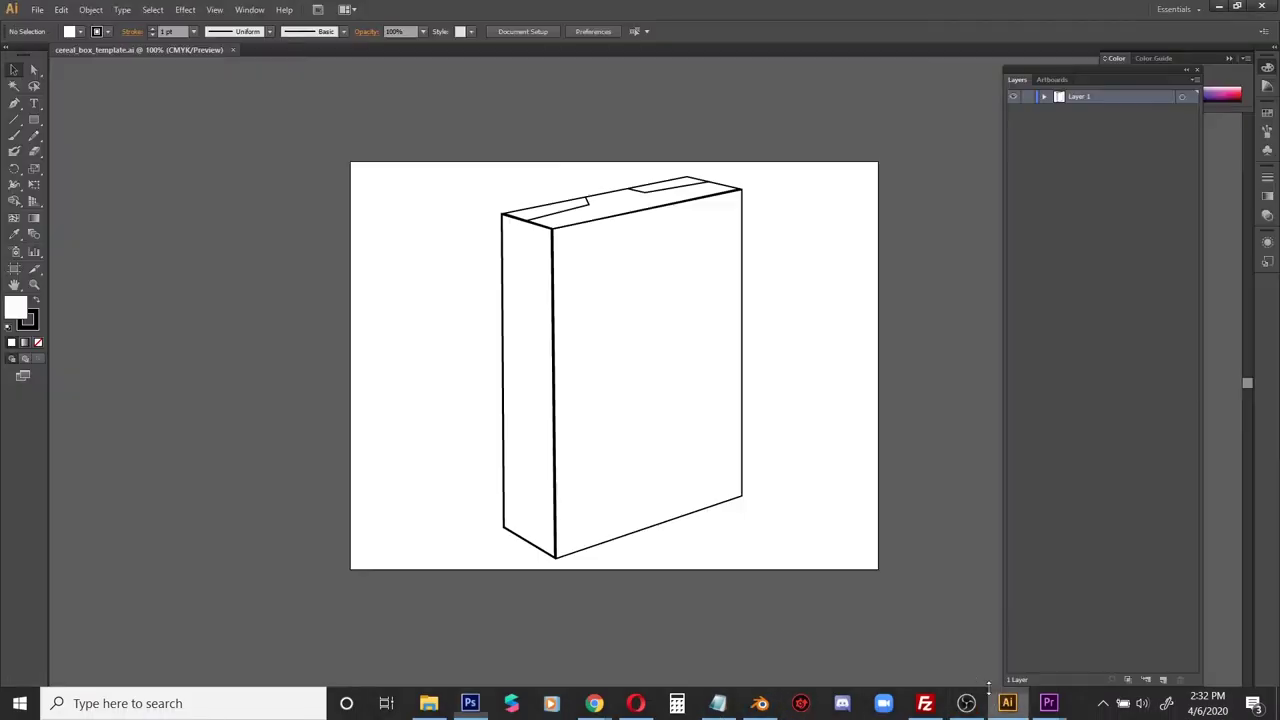
# In the box template, add a new layer above Layer 1 named LAYER CEREAL BOWL.
pyautogui.click(1007, 703)
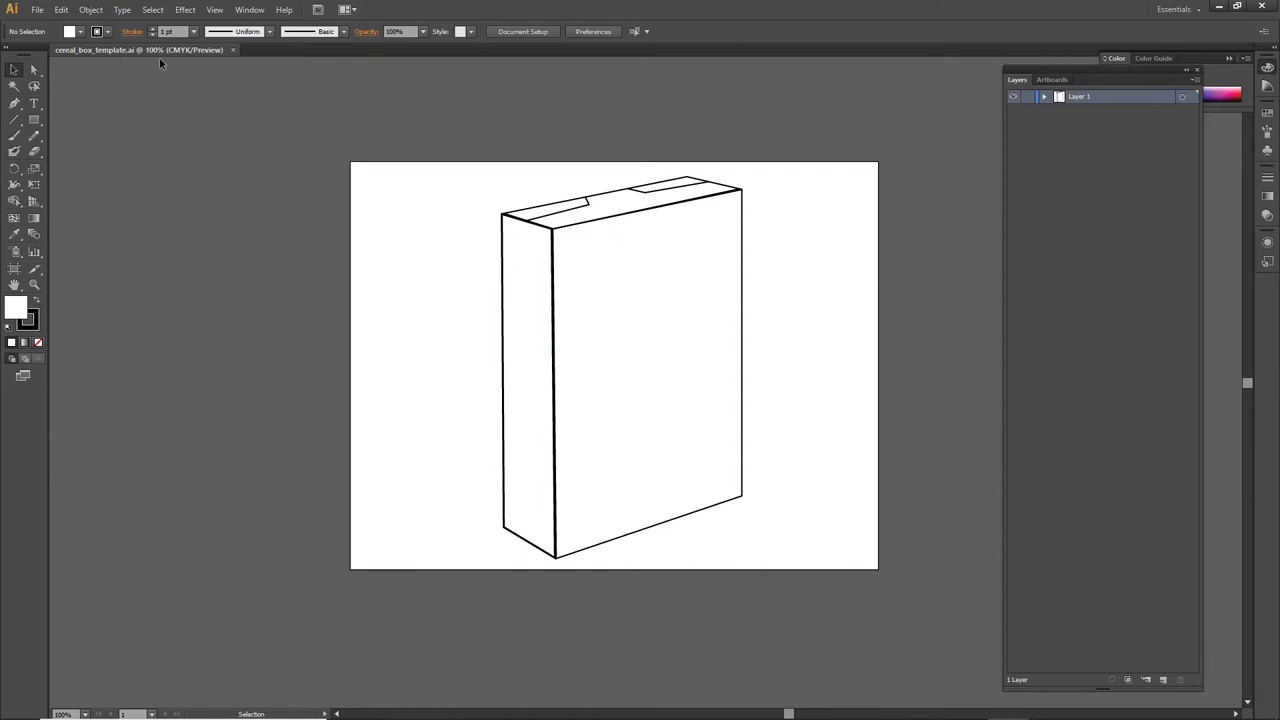
pyautogui.click(37, 9)
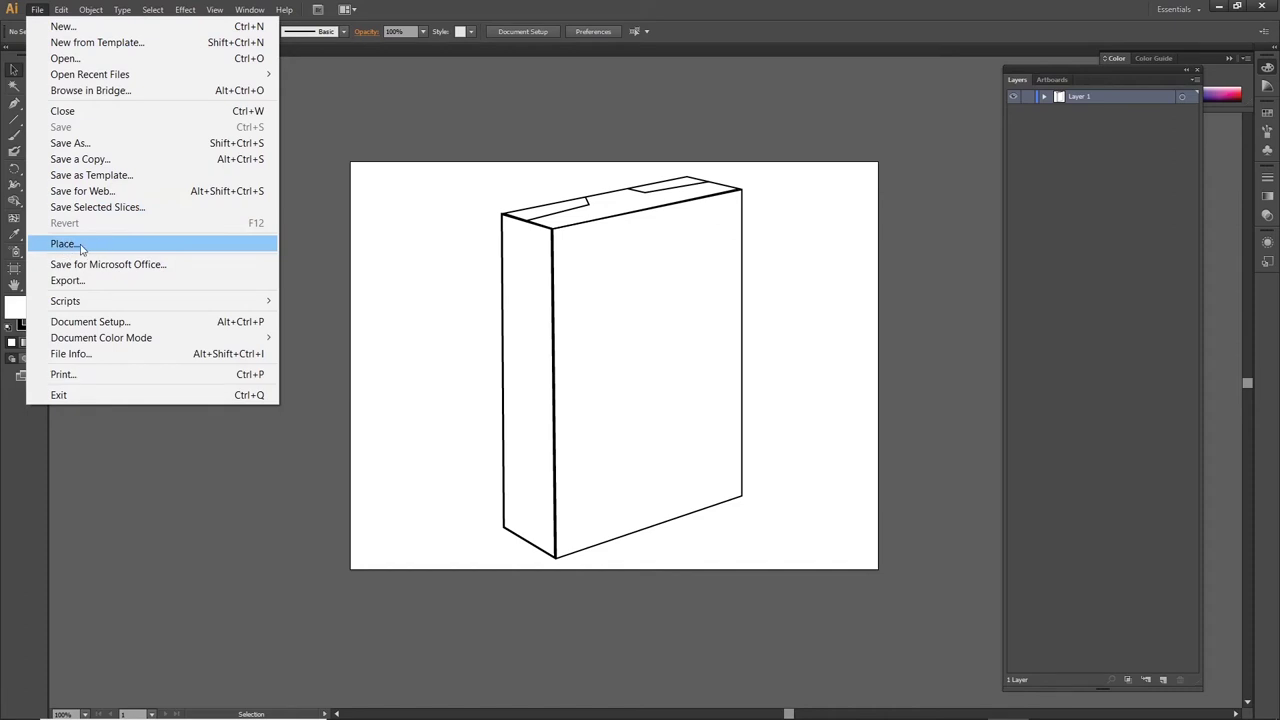
pyautogui.click(546, 128)
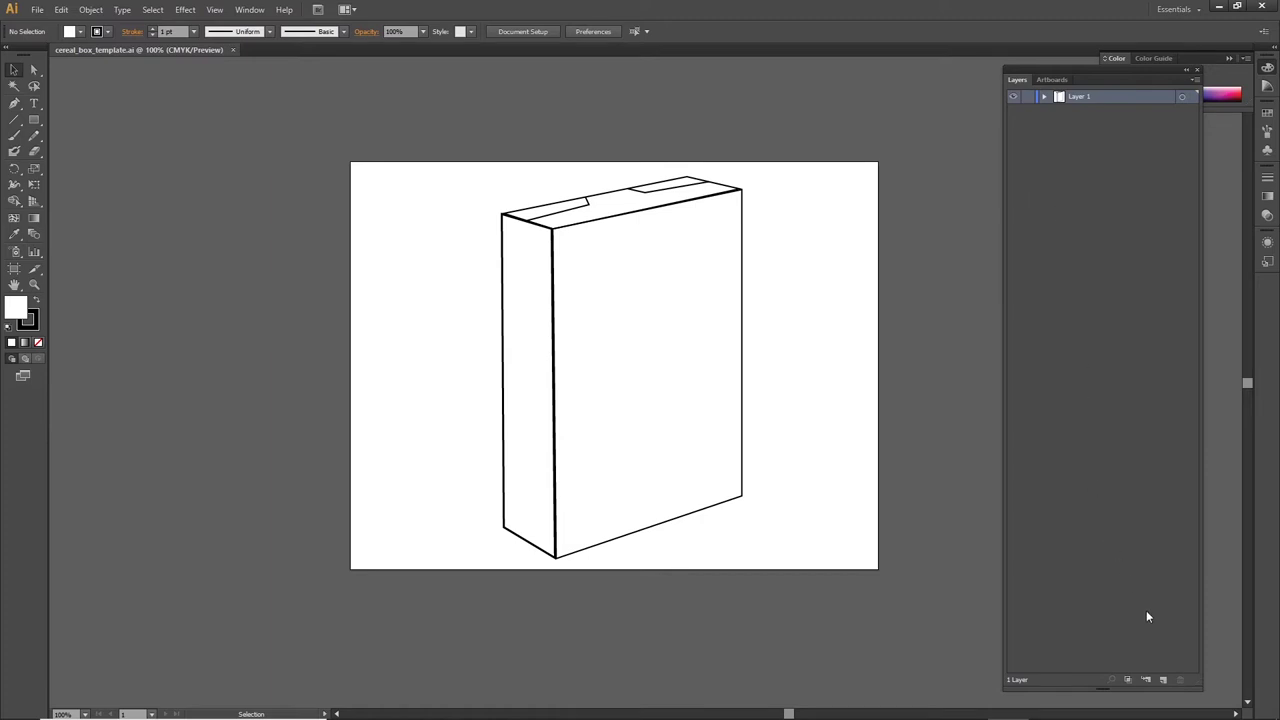
pyautogui.click(1163, 680)
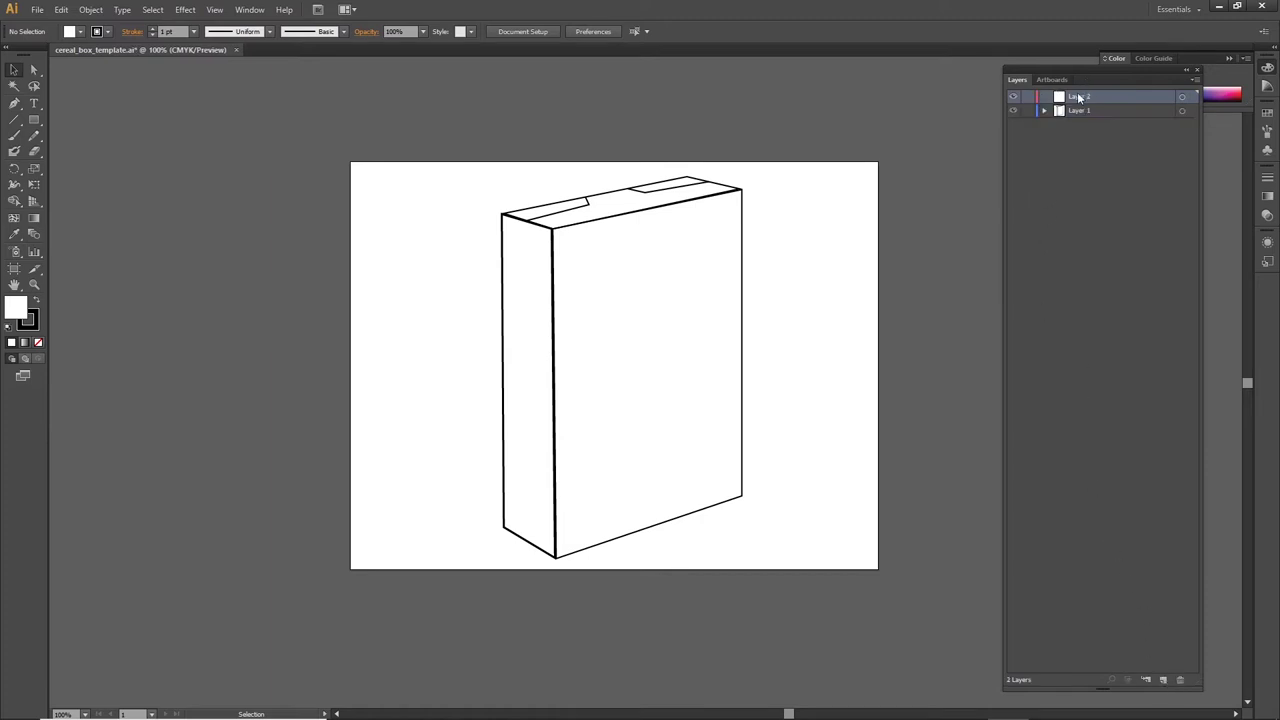
pyautogui.doubleClick(1080, 97)
pyautogui.write('Layer')
pyautogui.press('Return')
# Place cerealbowl_image on LAYER CEREAL BOWL and toggle the layer's visibility to check it.
pyautogui.click(37, 9)
pyautogui.click(115, 248)
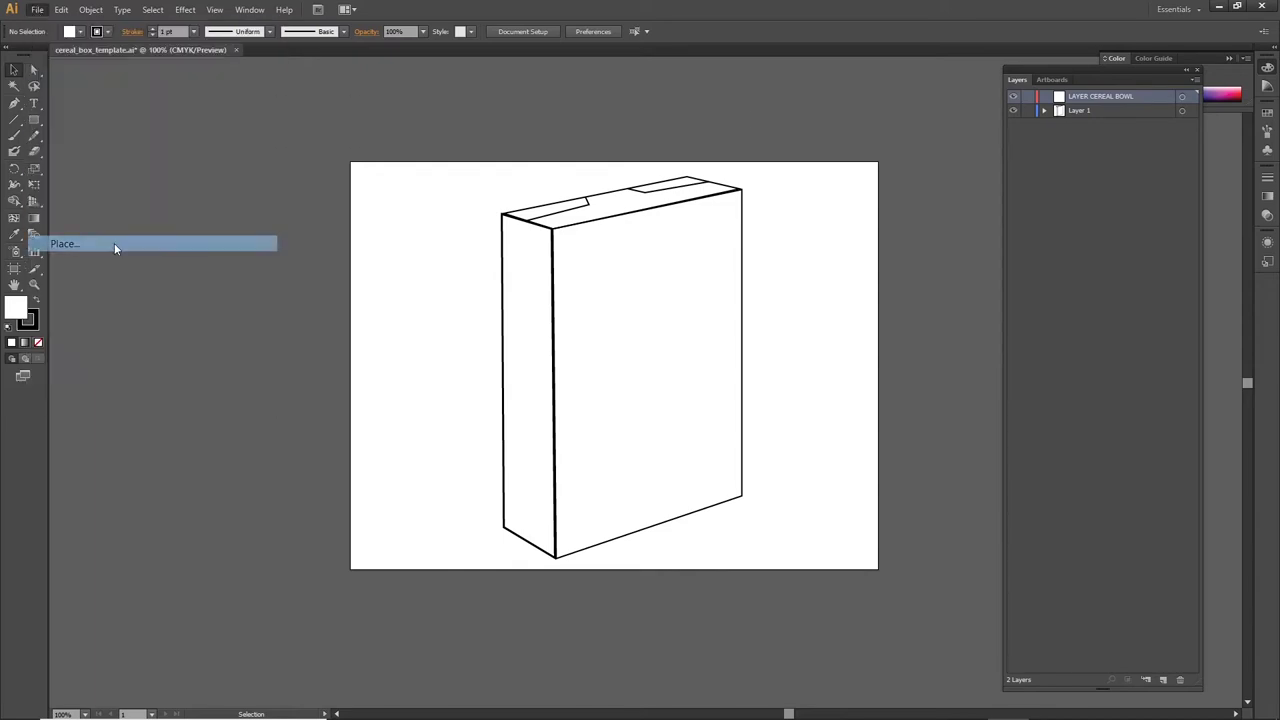
pyautogui.moveTo(400, 37); pyautogui.dragTo(488, 43)
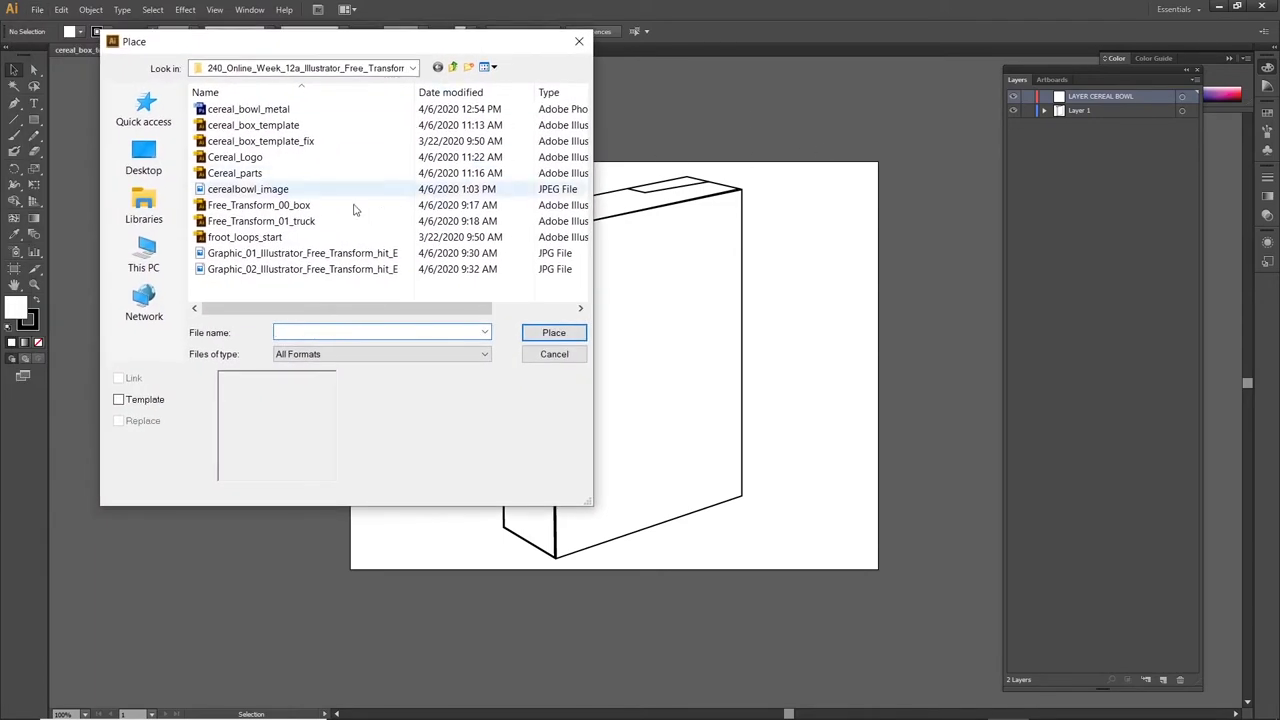
pyautogui.click(300, 189)
pyautogui.doubleClick(300, 189)
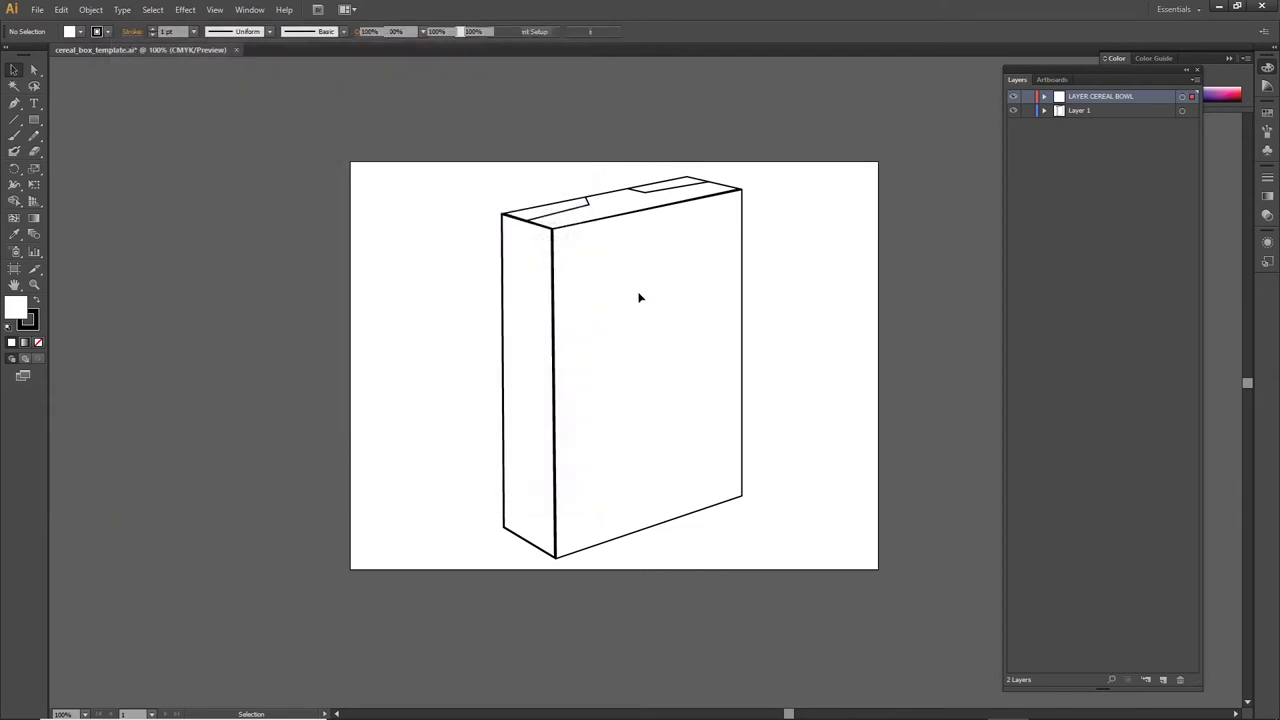
pyautogui.click(1044, 97)
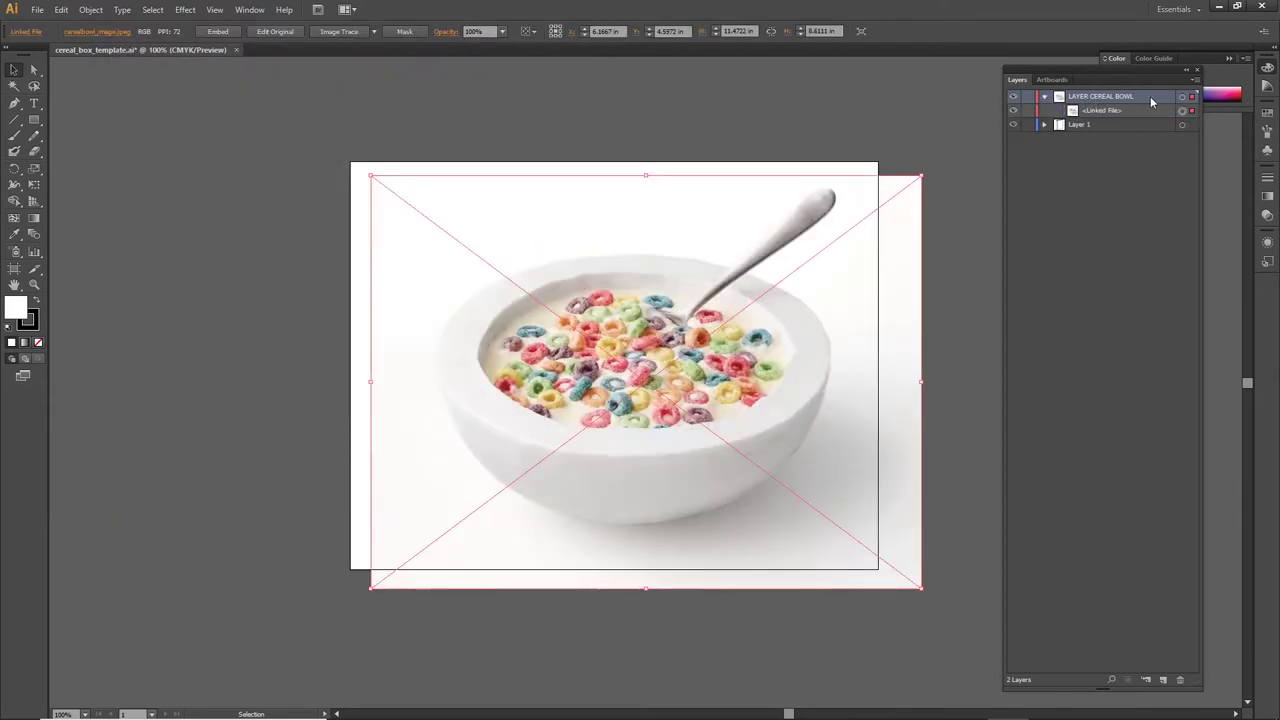
pyautogui.click(1014, 99)
pyautogui.click(1014, 99)
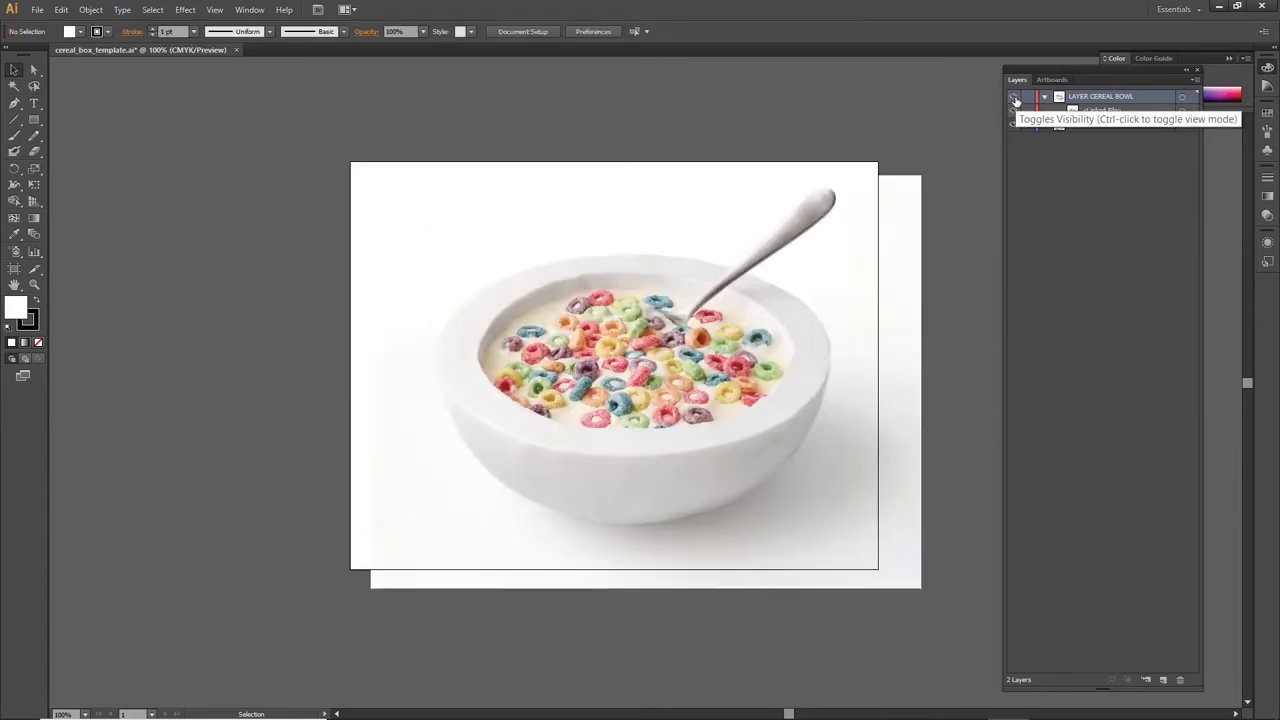
pyautogui.keyDown('ctrl'); pyautogui.click(1014, 99); pyautogui.keyUp('ctrl')
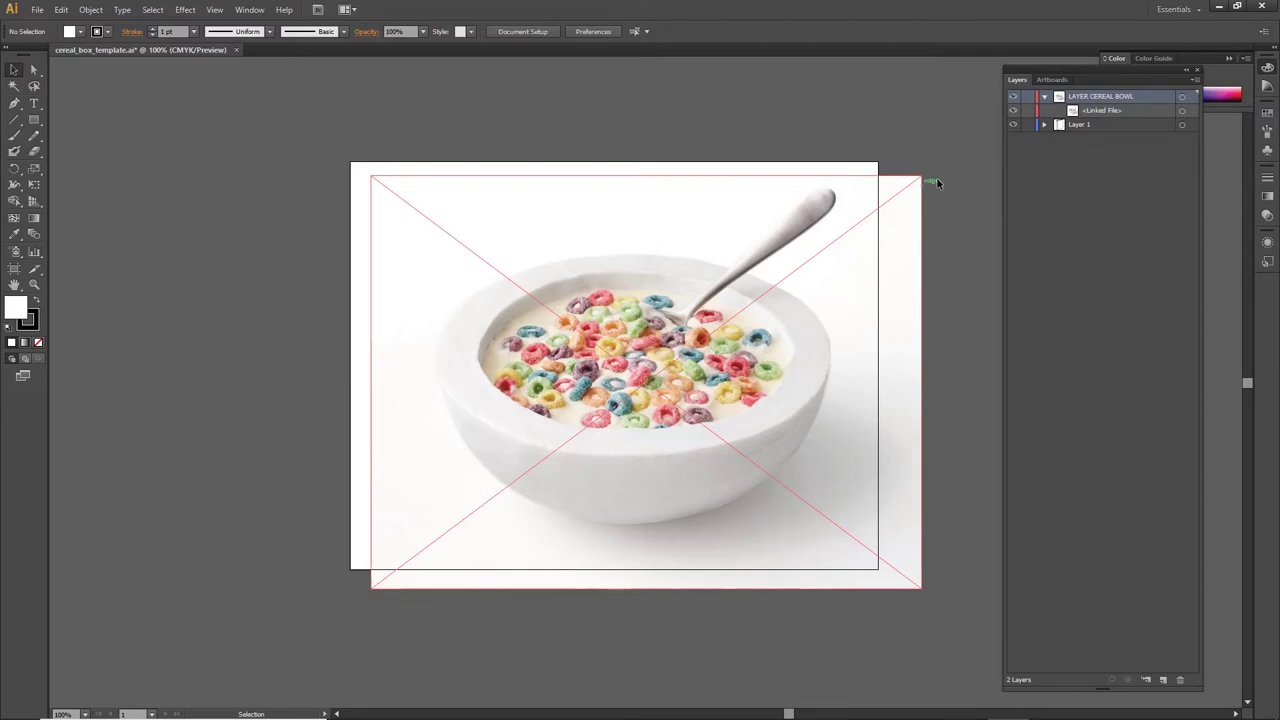
# Scale the bowl photo down from its top-right corner and move it onto the box front.
pyautogui.click(1193, 115)
pyautogui.moveTo(932, 170); pyautogui.dragTo(680, 288)
pyautogui.moveTo(598, 446); pyautogui.dragTo(722, 366)
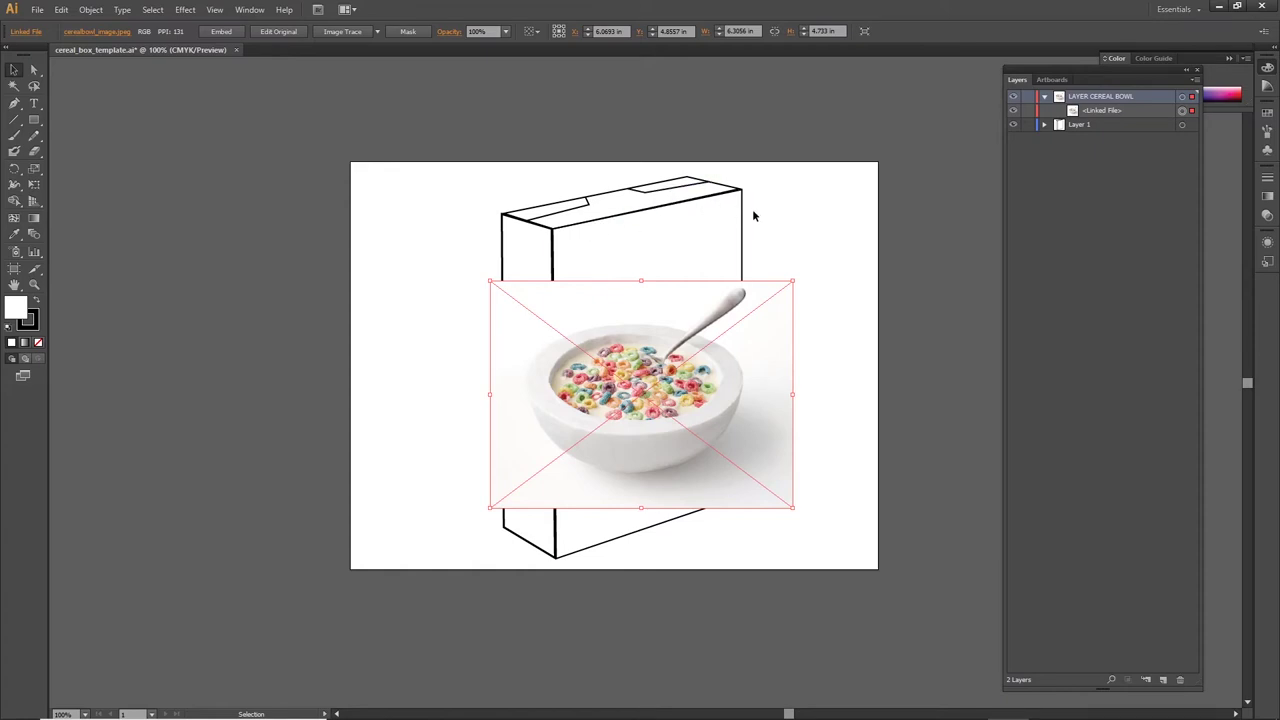
# Try distorting the photo's top-right corner with Free Transform (E), cancelling both attempts.
pyautogui.click(34, 185)
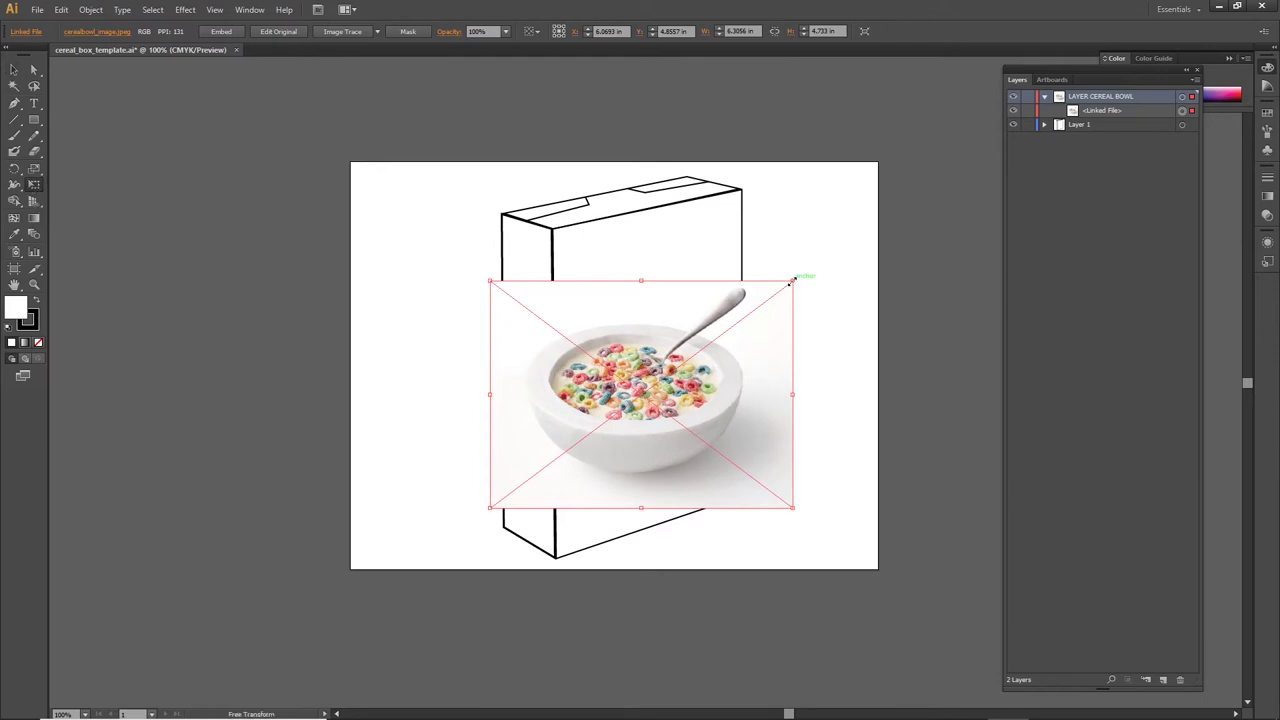
pyautogui.moveTo(791, 282); pyautogui.dragTo(752, 203)
pyautogui.press('Escape')
pyautogui.moveTo(795, 283); pyautogui.dragTo(730, 204)
pyautogui.press('Escape')
# Add notes 'Use Image Trace to convert a JPG into SHAPES' and 'SHAPES can be FREE TRANSFORMED', then return to Illustrator.
pyautogui.moveTo(620, 717)
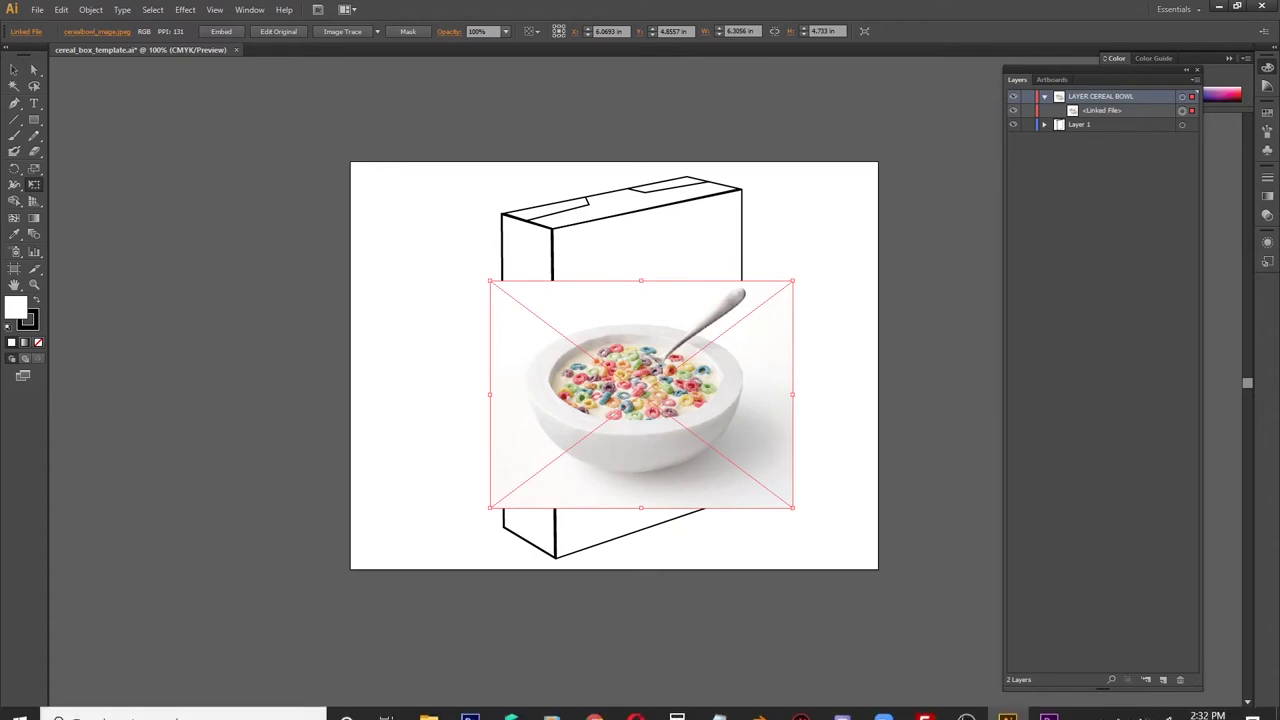
pyautogui.click(718, 703)
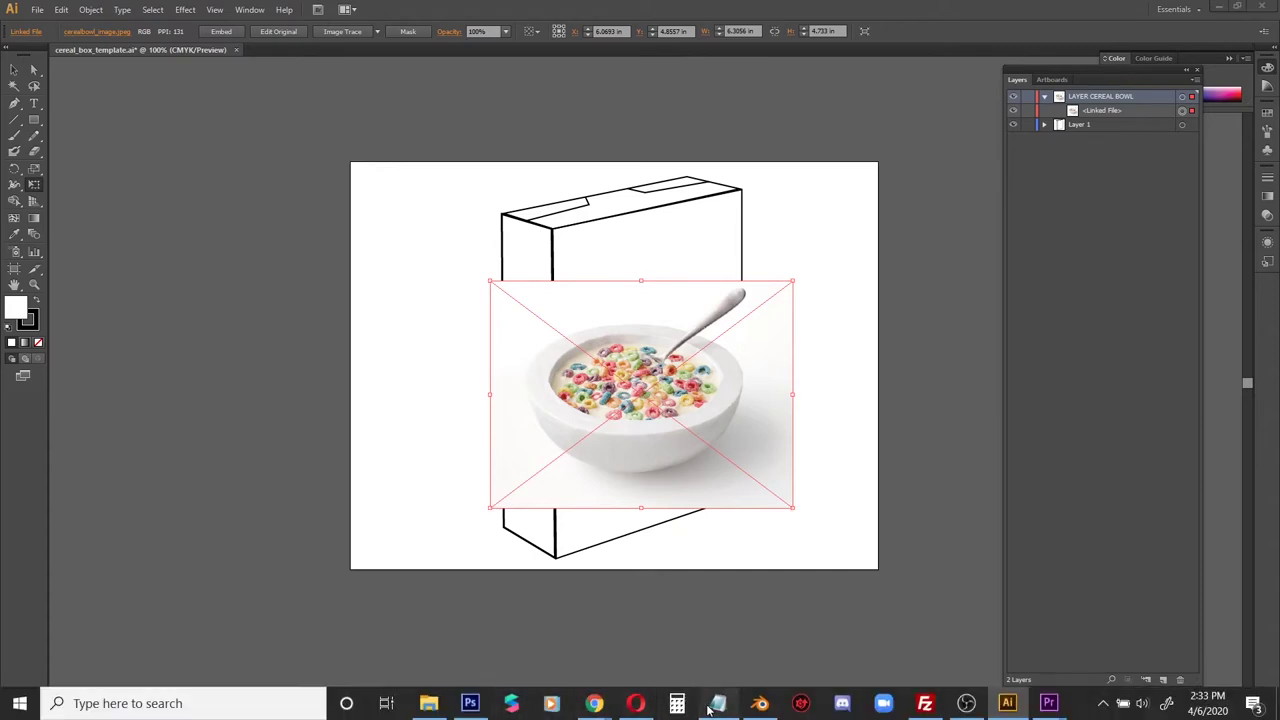
pyautogui.click(474, 247)
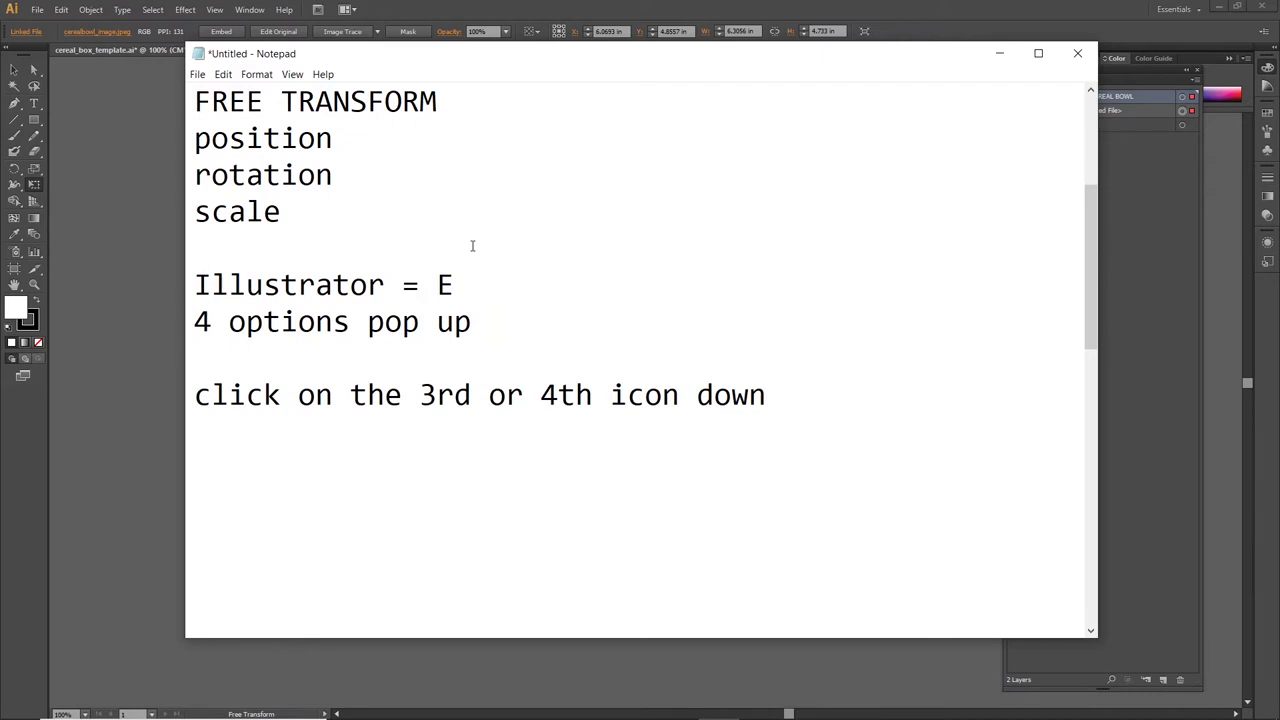
pyautogui.press('Return')
pyautogui.press('Return')
pyautogui.press('Up')
pyautogui.write('Use Image Trace to convert a JPG into SHAPES')
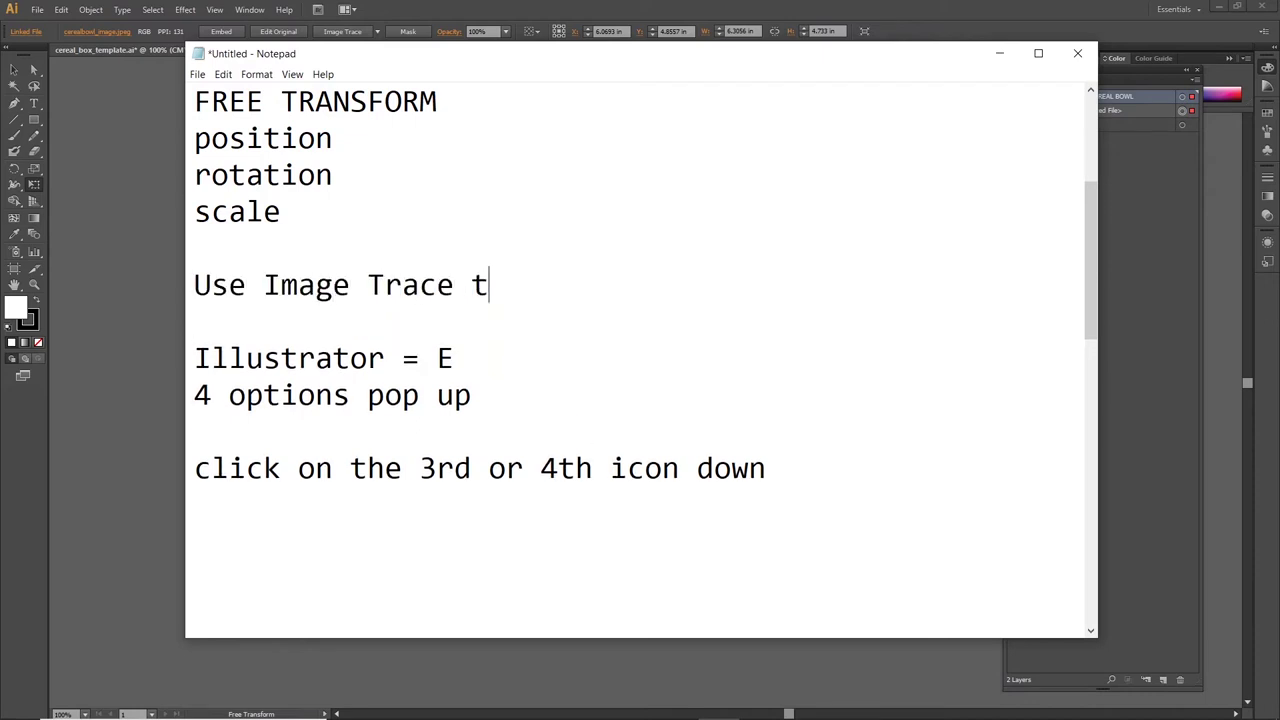
pyautogui.press('Return')
pyautogui.write('SHAPES can be FREE TRANSFORMED')
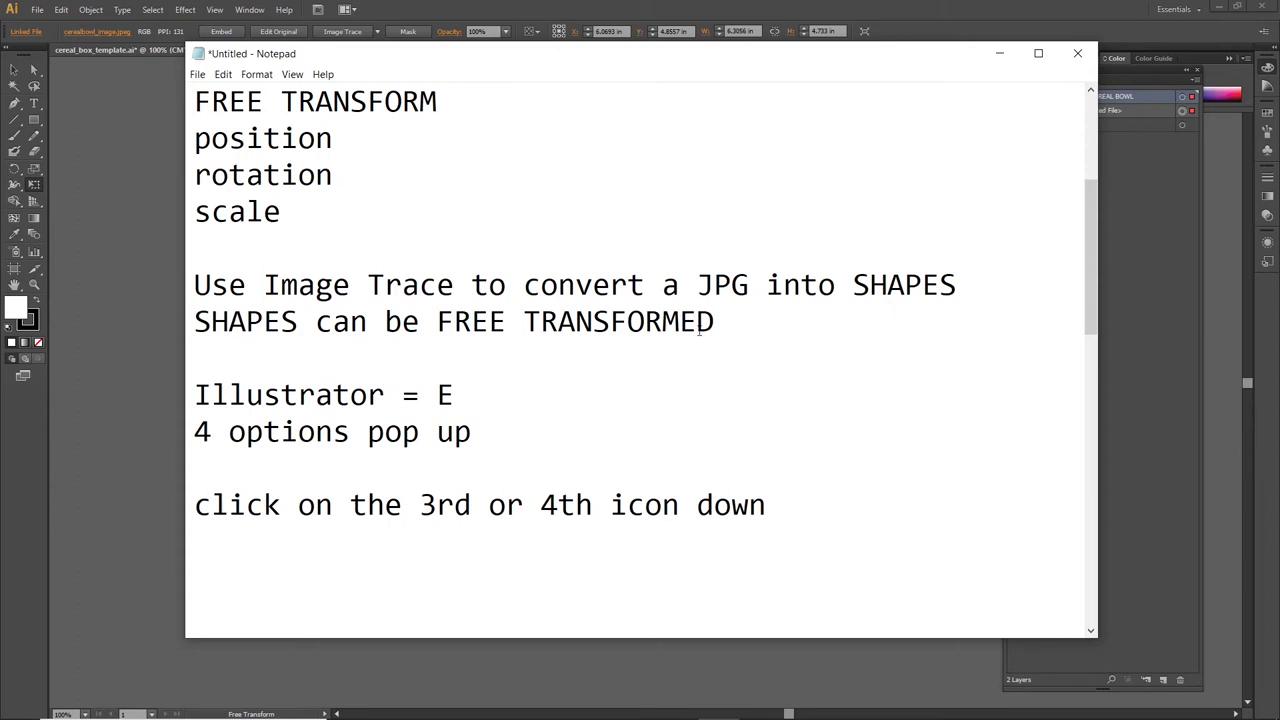
pyautogui.moveTo(713, 328); pyautogui.dragTo(194, 328)
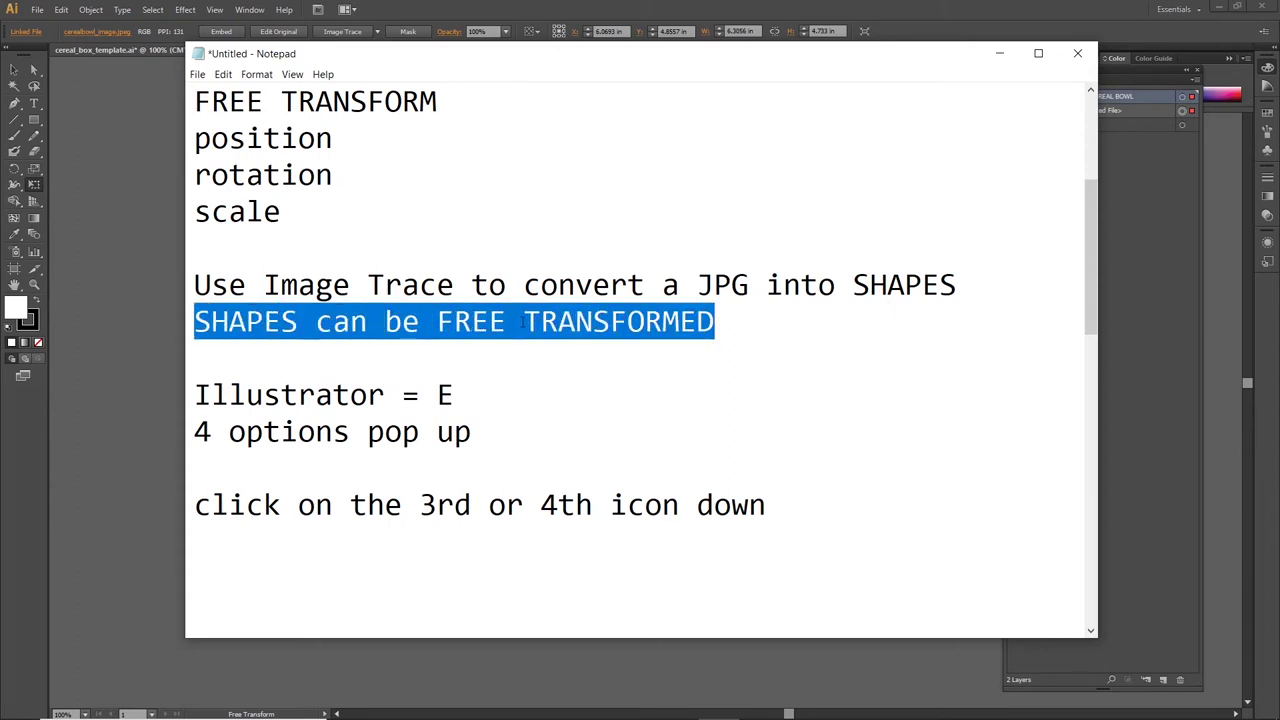
pyautogui.hotkey('alt', 'Tab')
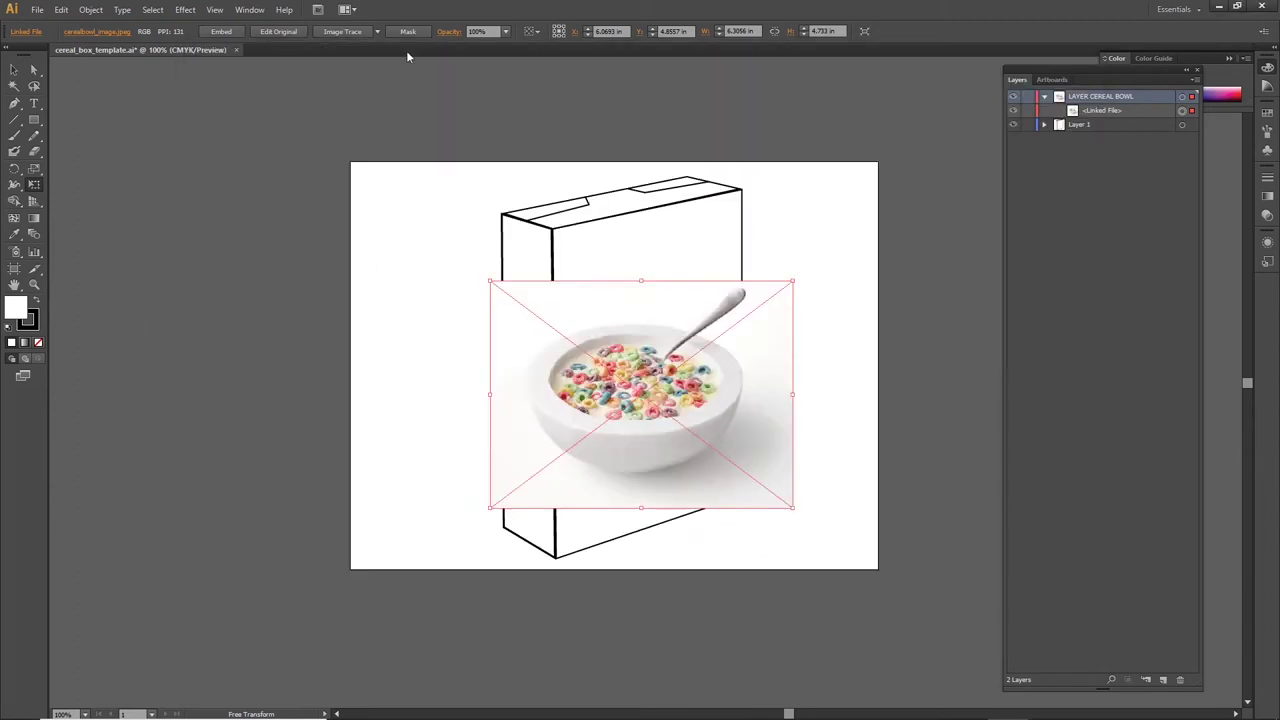
# Image Trace the bowl photo in Color mode with Colors set to 5 and Preview on.
pyautogui.click(249, 9)
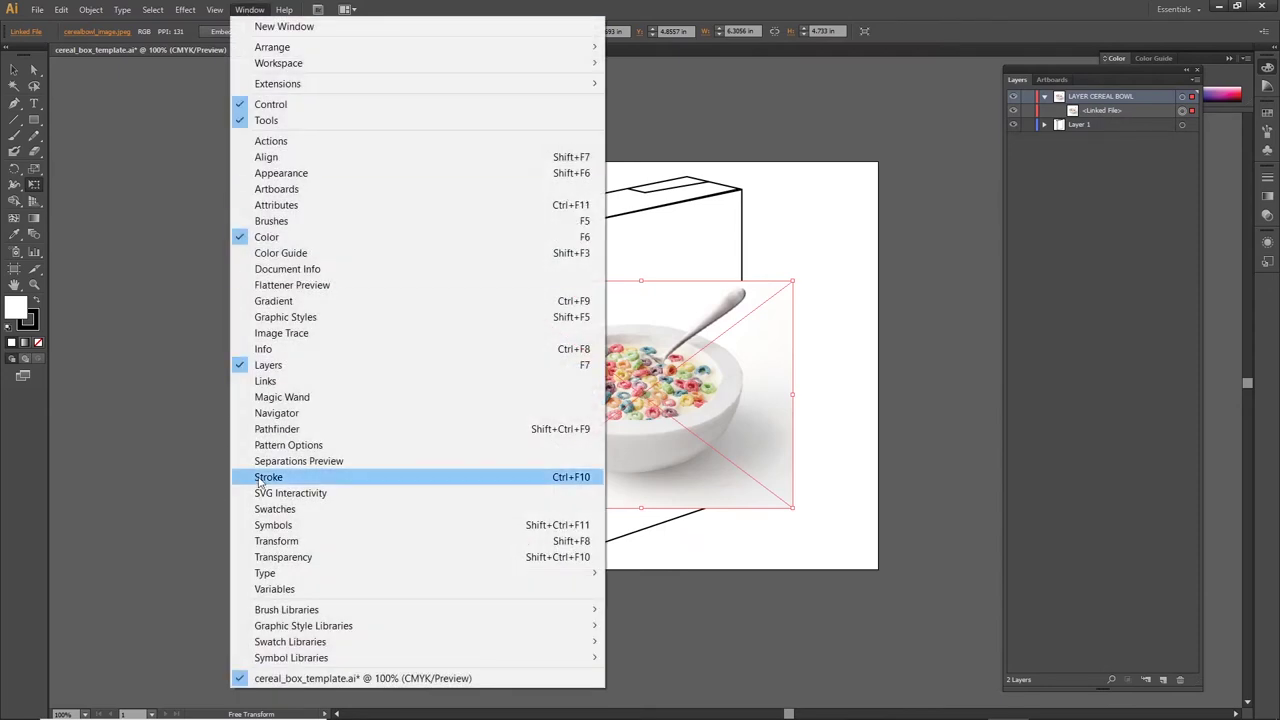
pyautogui.click(287, 333)
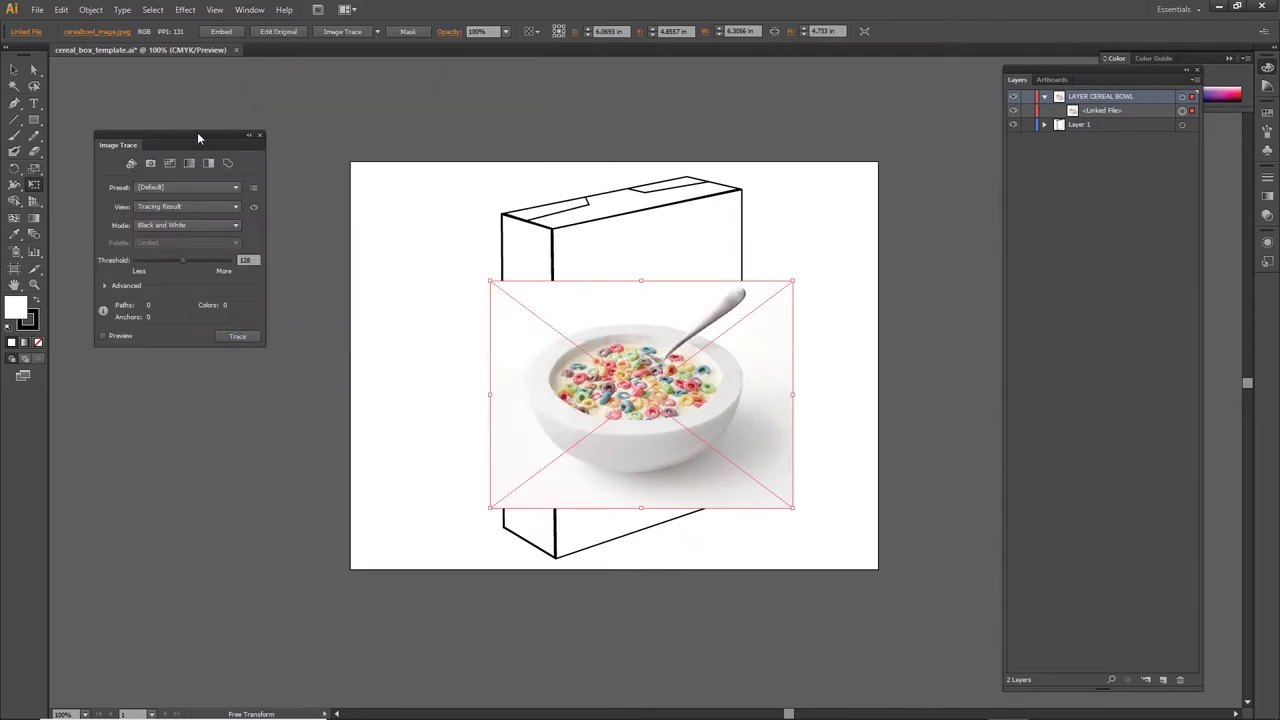
pyautogui.moveTo(198, 136); pyautogui.dragTo(256, 145)
pyautogui.click(280, 234)
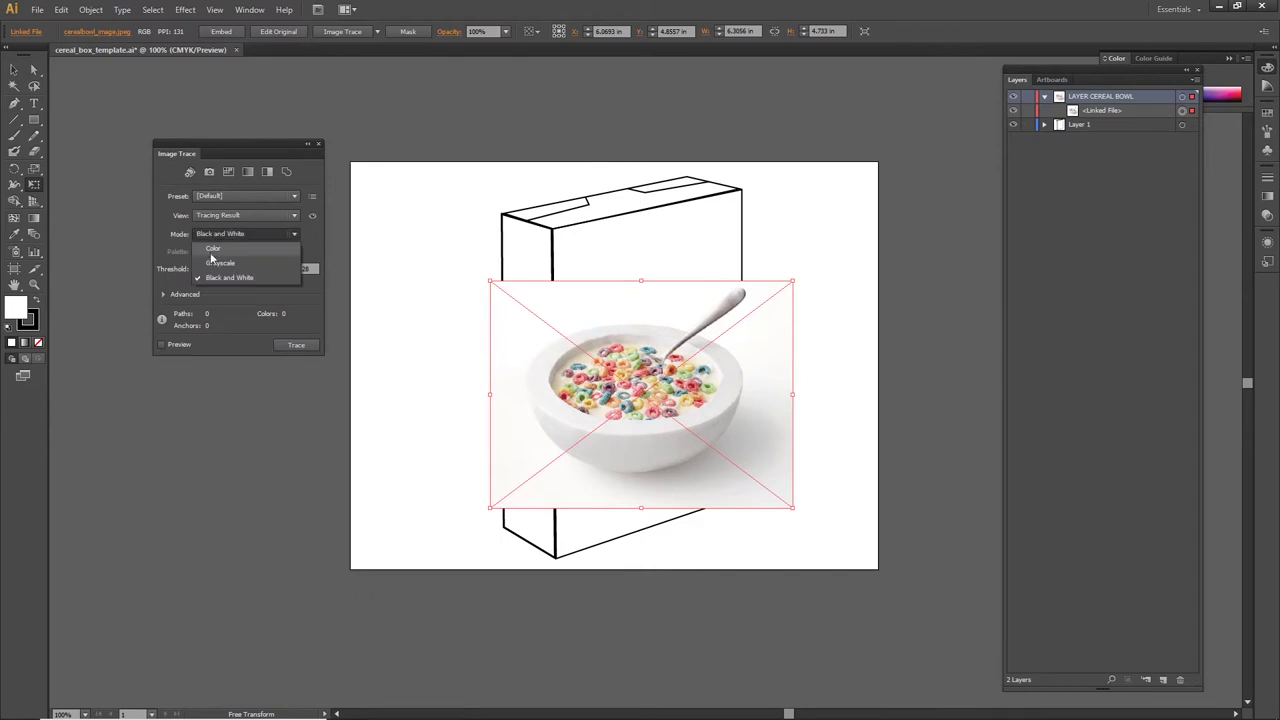
pyautogui.click(212, 248)
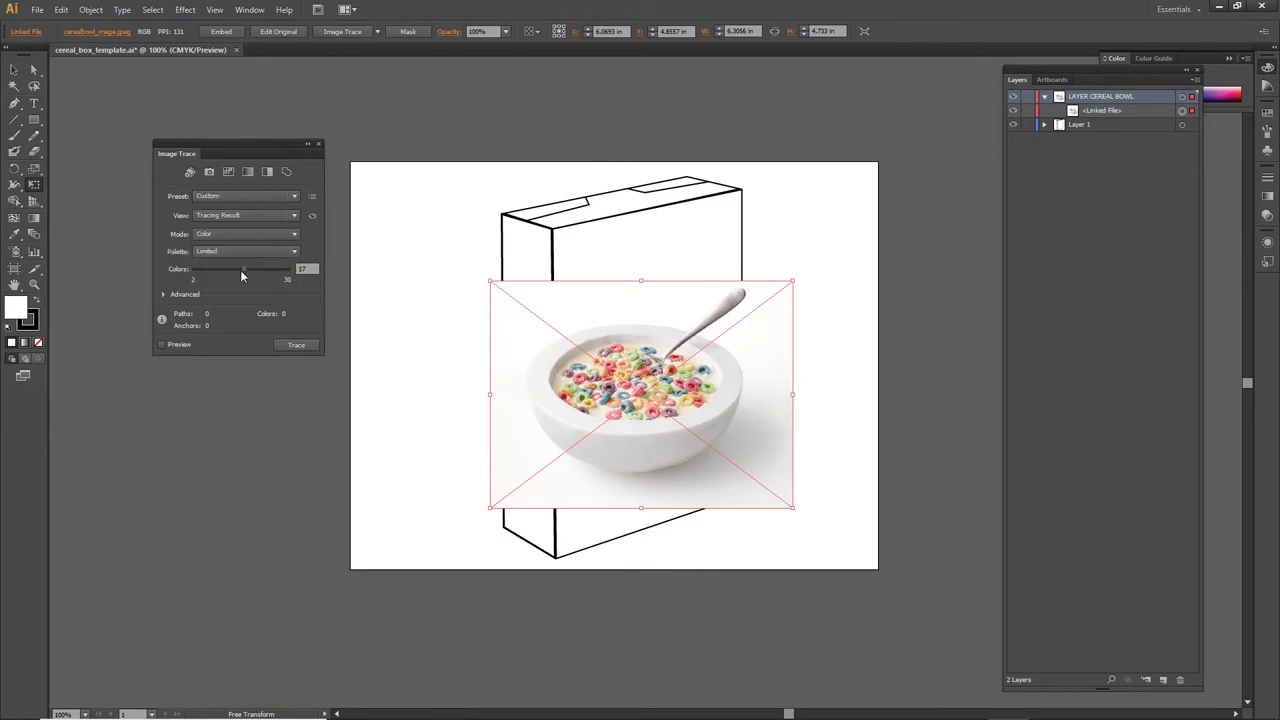
pyautogui.moveTo(217, 274); pyautogui.dragTo(208, 276)
pyautogui.moveTo(207, 278); pyautogui.dragTo(209, 275)
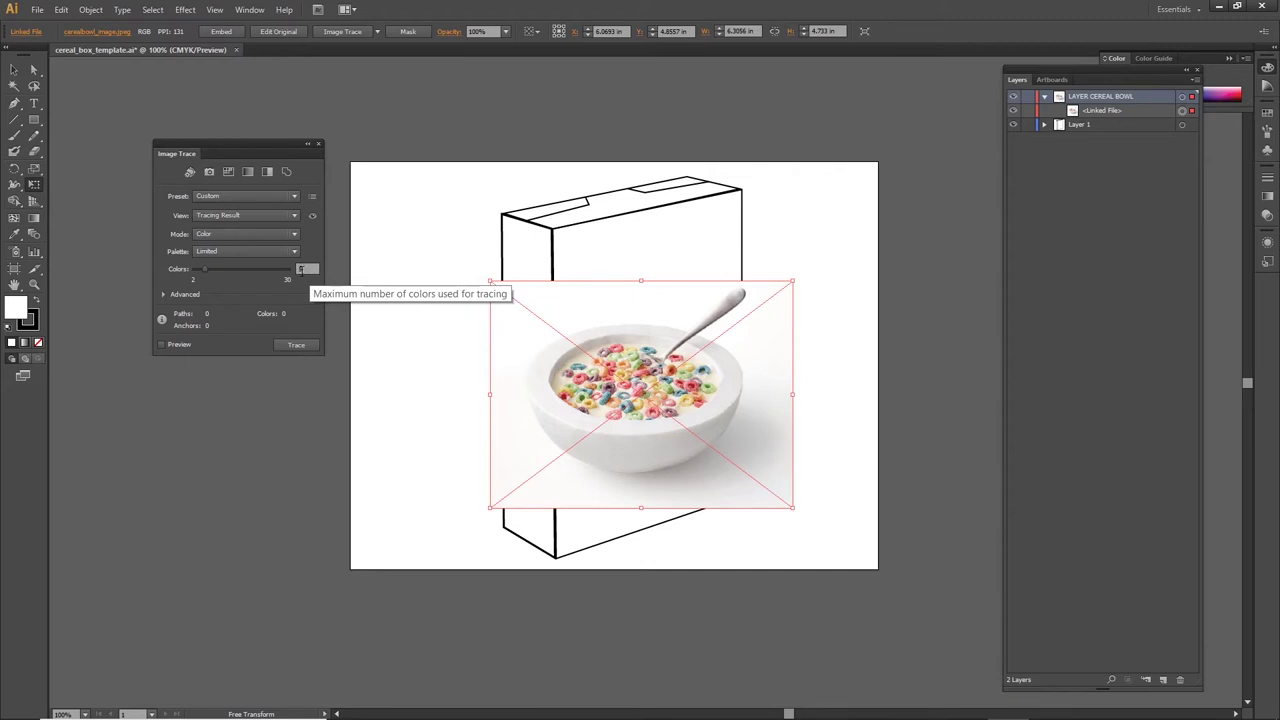
pyautogui.click(163, 346)
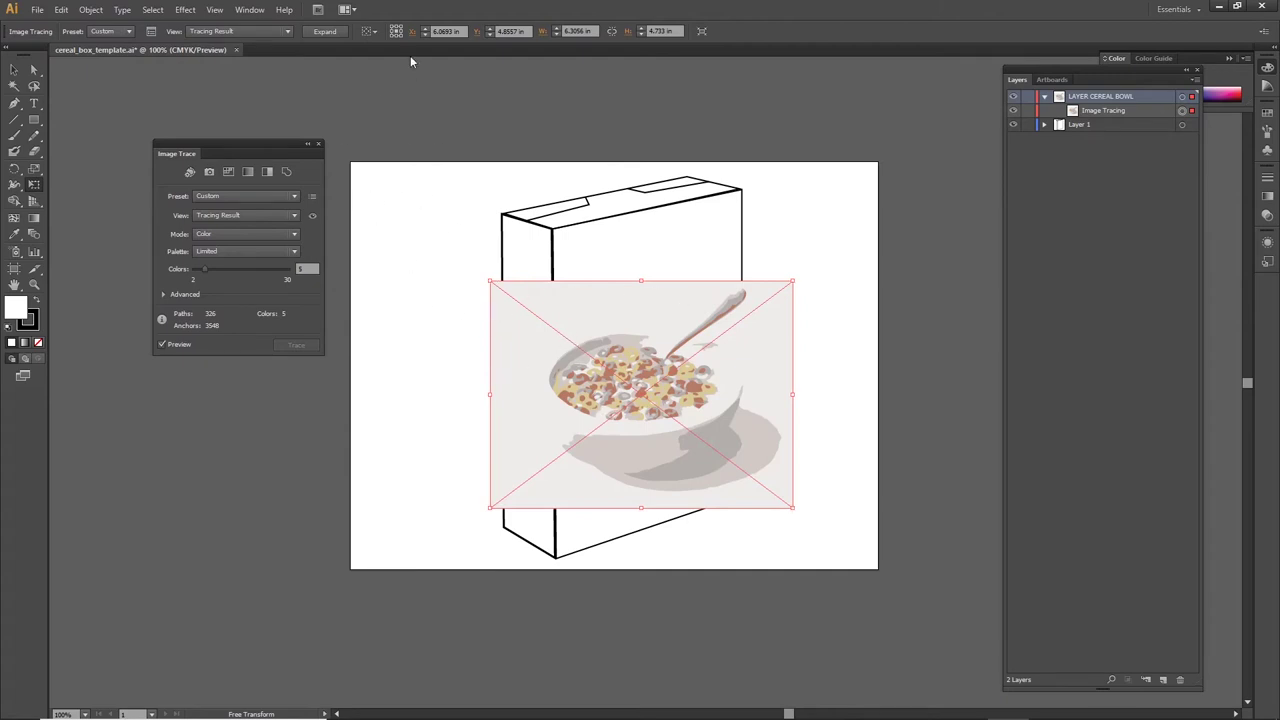
# Expand the trace into paths and delete the bottom background path from the group in Layers.
pyautogui.click(322, 31)
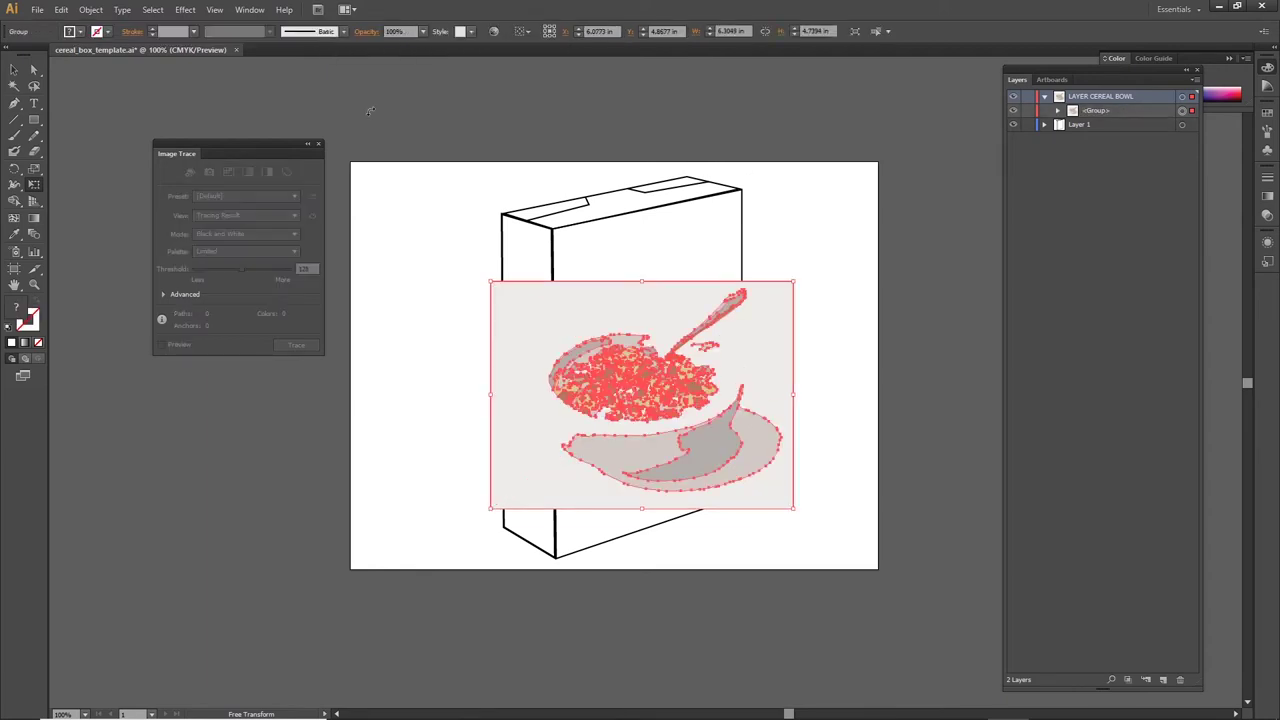
pyautogui.click(317, 146)
pyautogui.click(1058, 110)
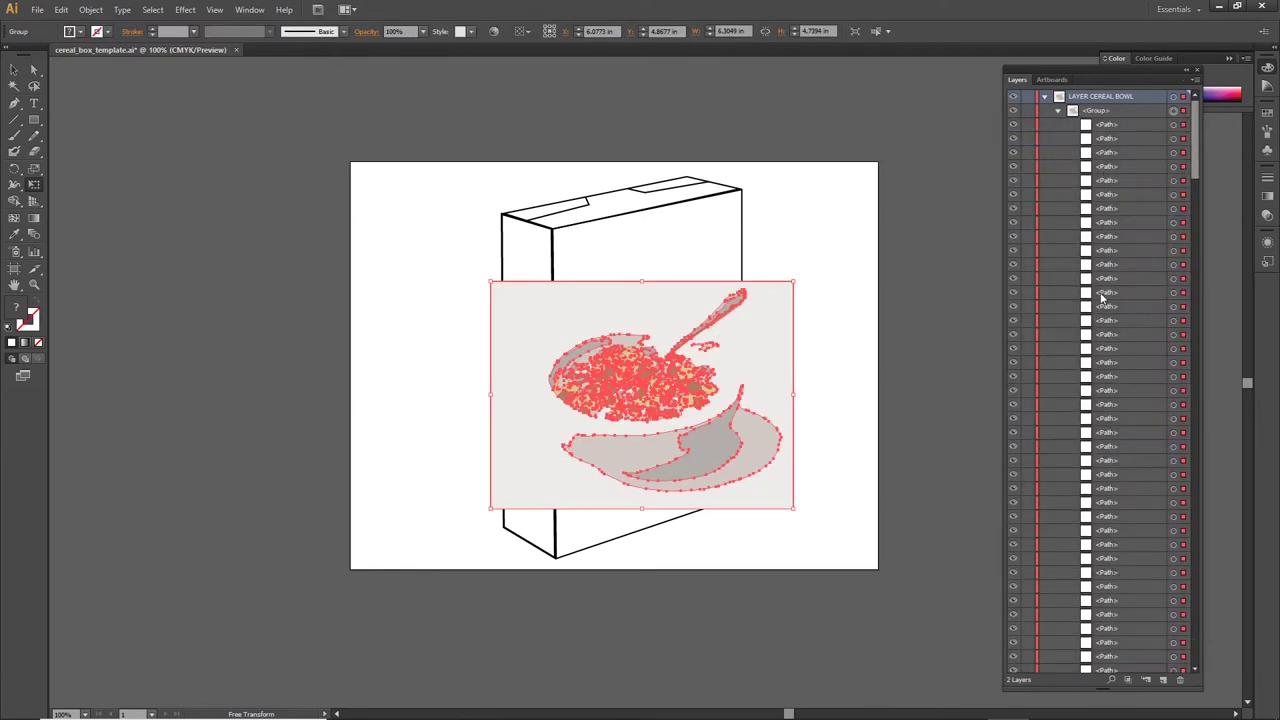
pyautogui.scroll(-5, 1101, 297)
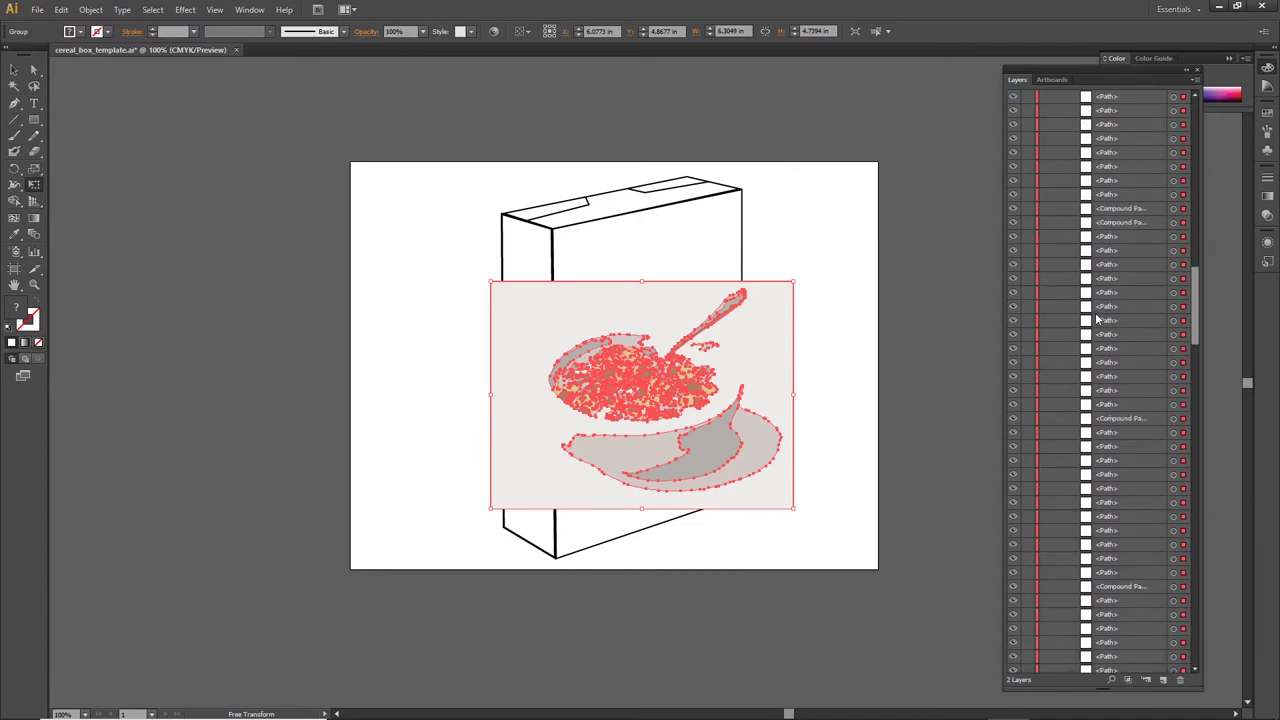
pyautogui.scroll(-10, 1097, 318)
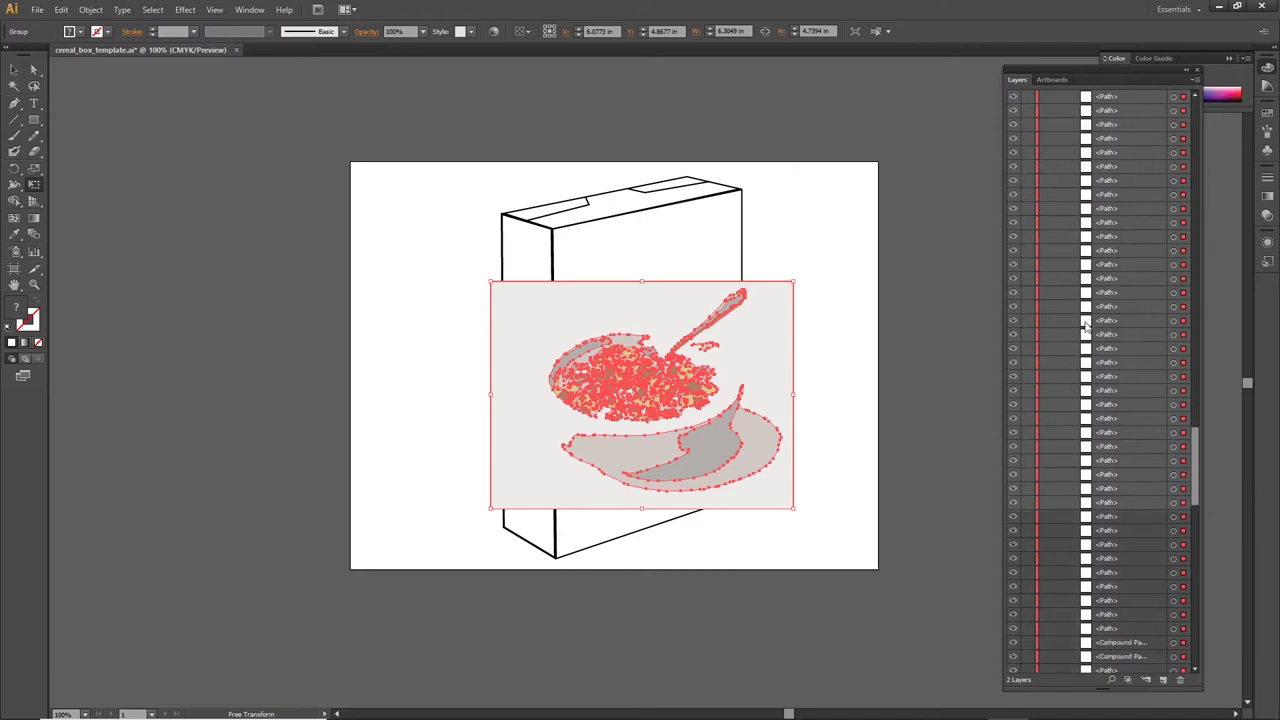
pyautogui.scroll(-8, 1085, 325)
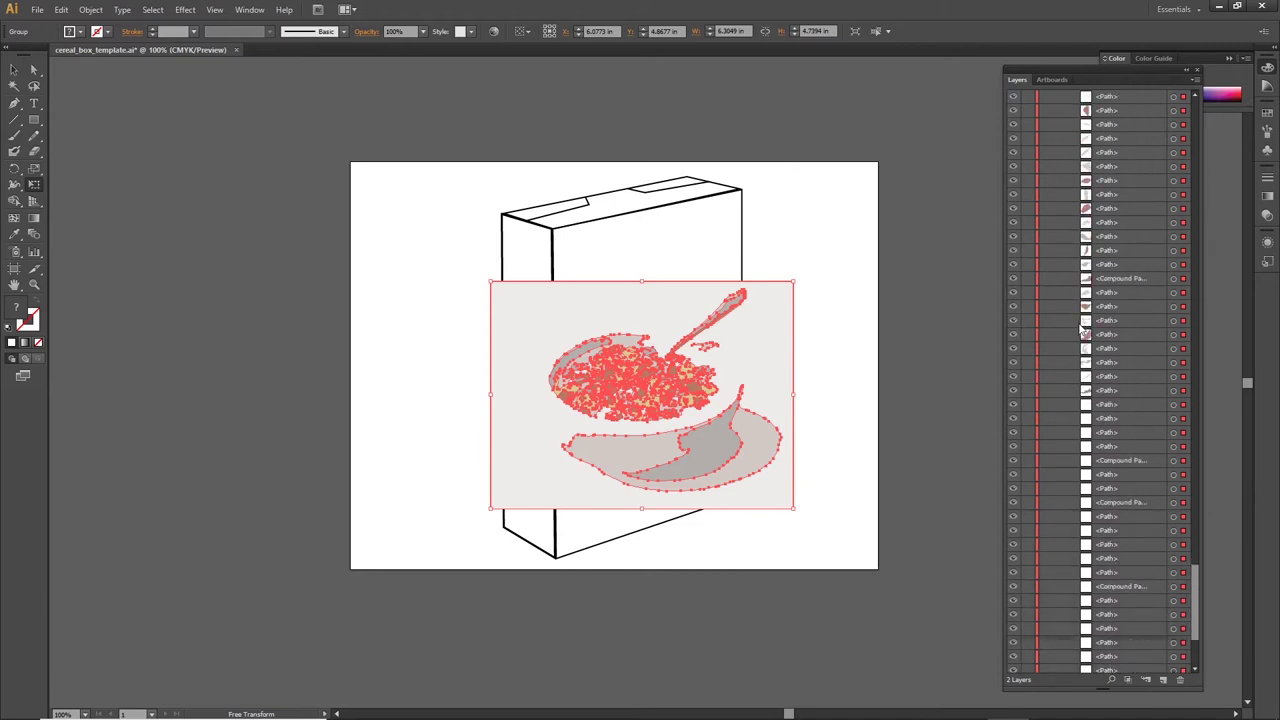
pyautogui.scroll(-3, 1082, 329)
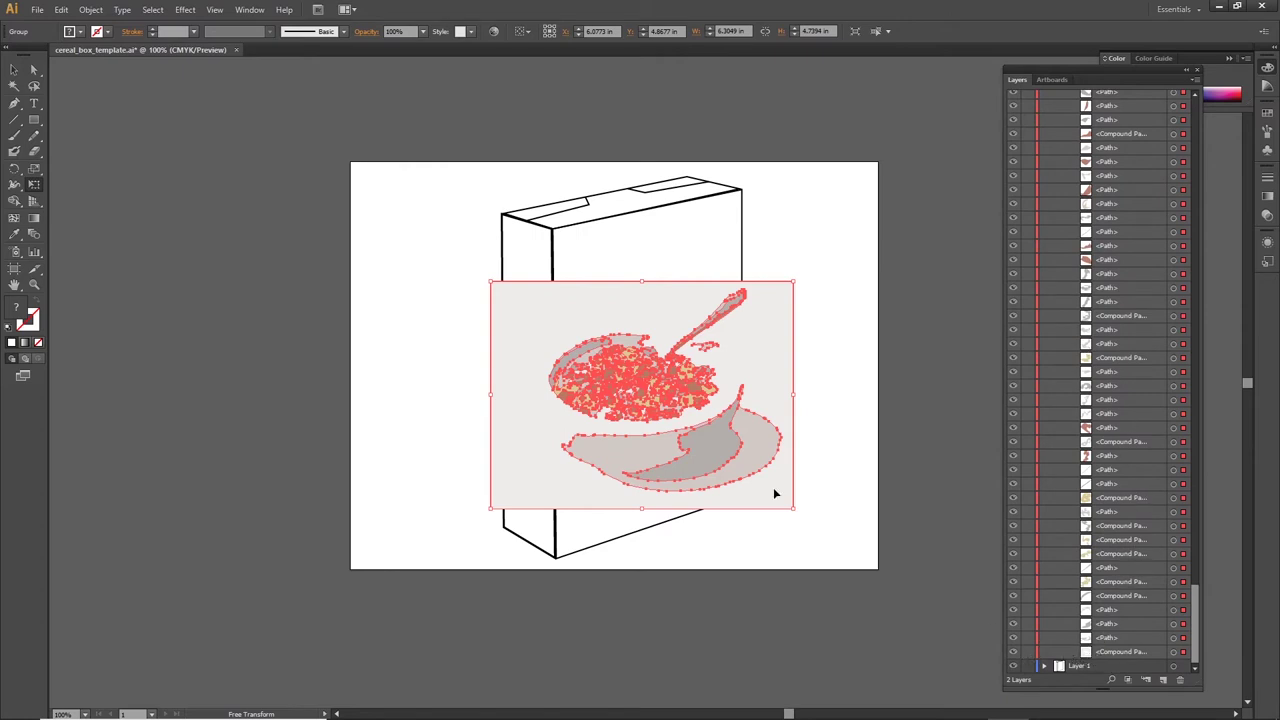
pyautogui.click(1012, 652)
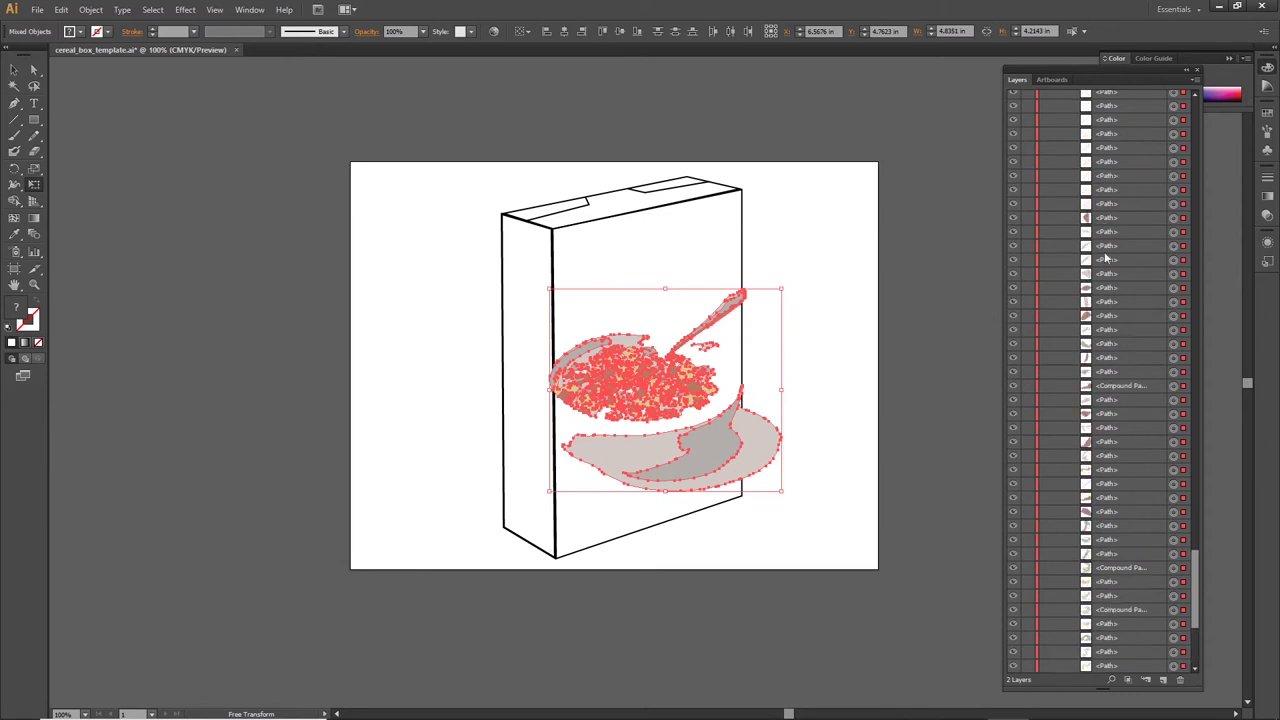
pyautogui.scroll(5, 1193, 278)
pyautogui.scroll(10, 1193, 278)
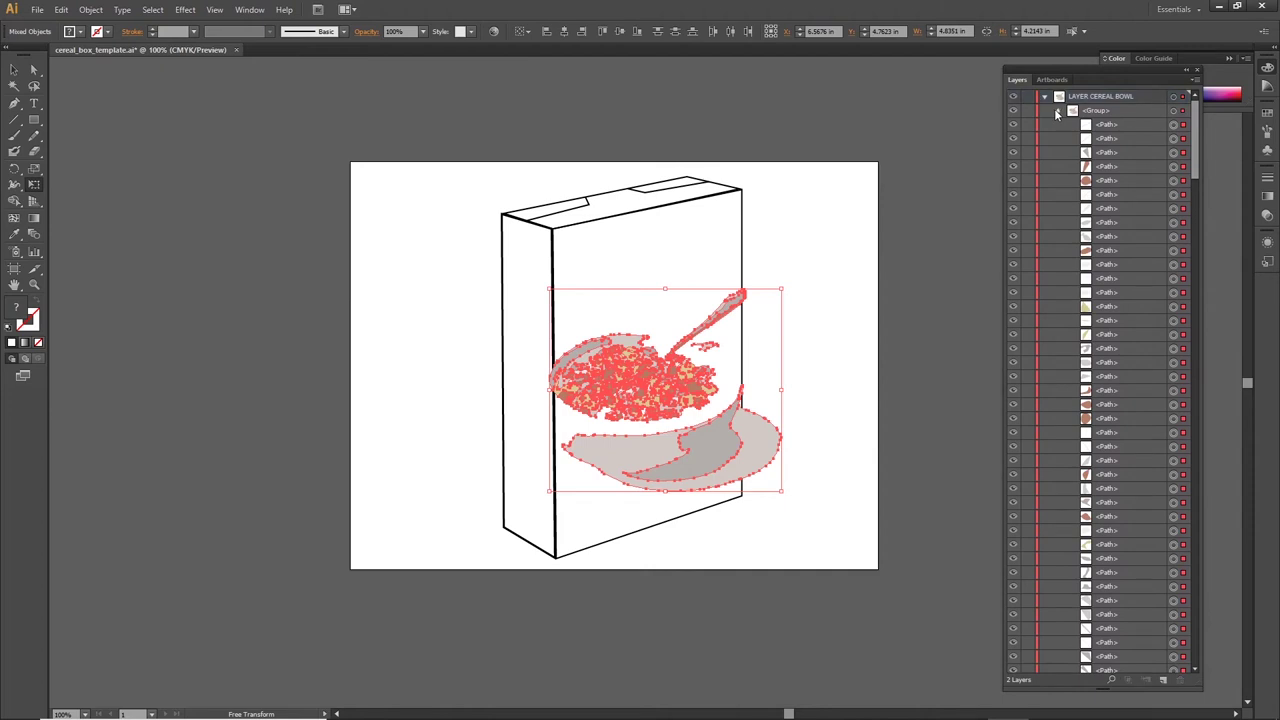
pyautogui.click(1057, 111)
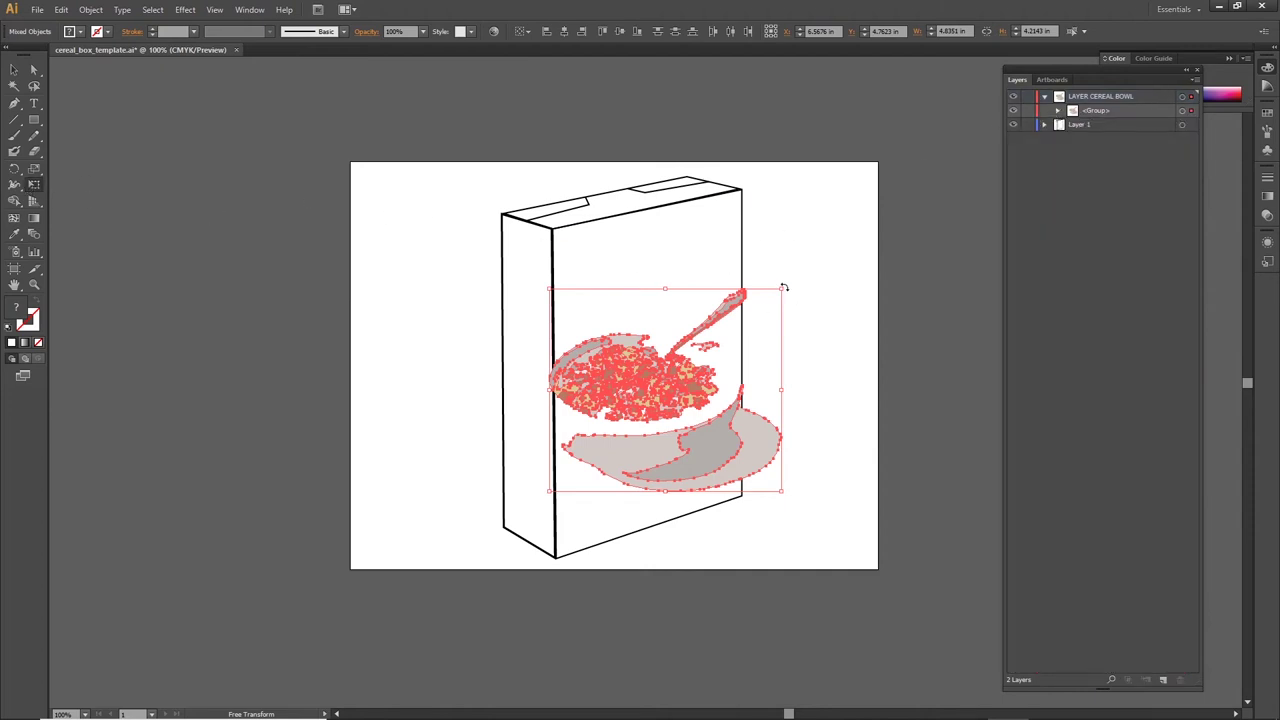
# Drag the bowl's four corners so it fits the box front's perspective.
pyautogui.moveTo(784, 288); pyautogui.dragTo(738, 210)
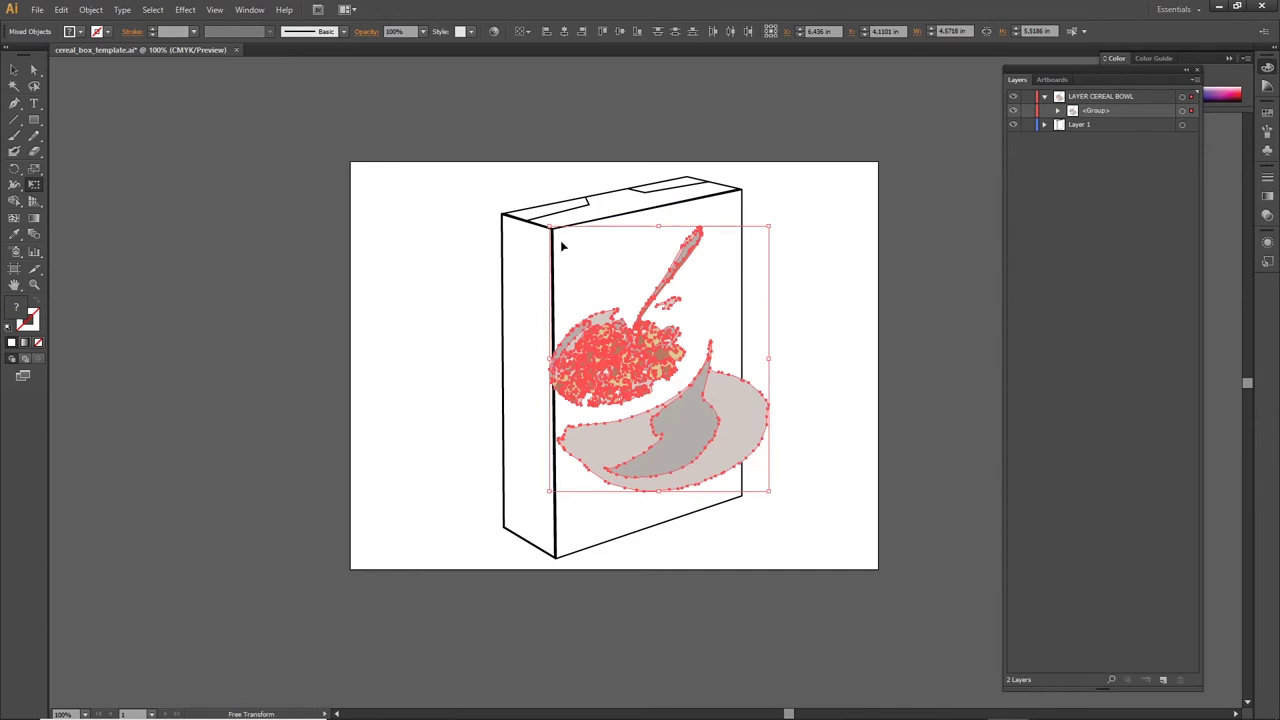
pyautogui.moveTo(548, 225)
pyautogui.mouseDown()
pyautogui.moveTo(571, 254)
pyautogui.moveTo(585, 217)
pyautogui.moveTo(554, 205)
pyautogui.mouseUp()
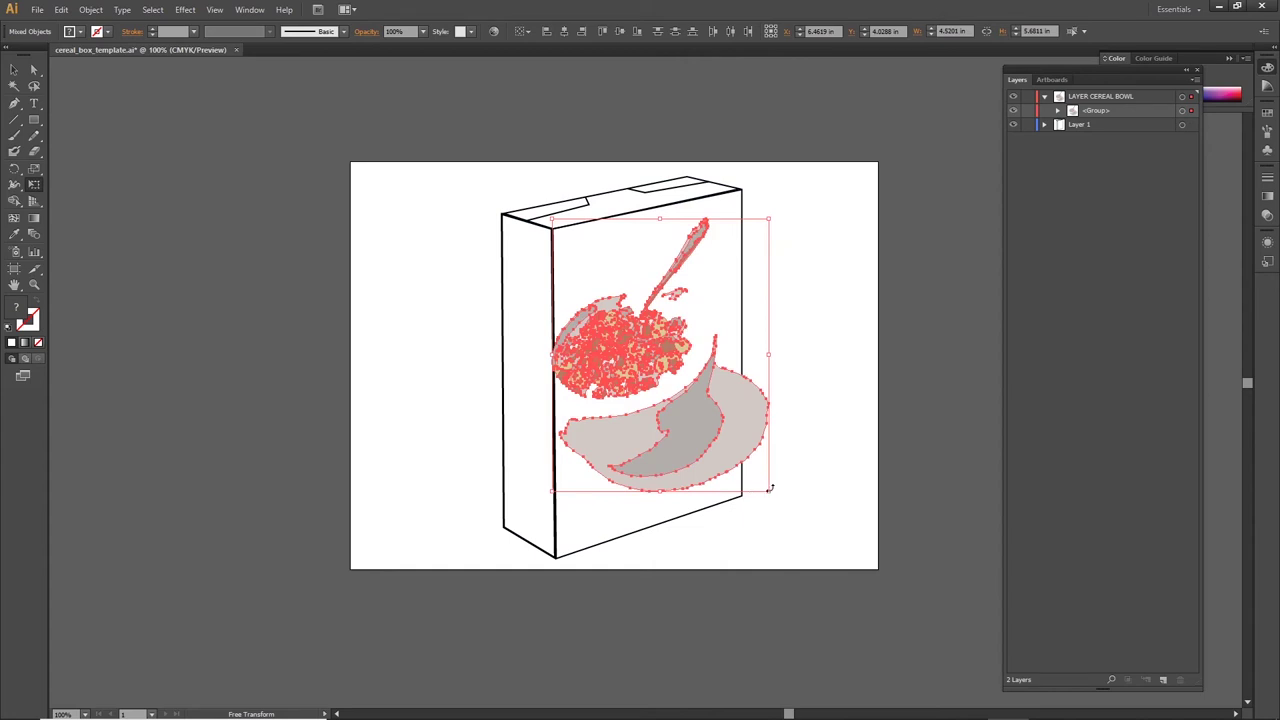
pyautogui.moveTo(767, 490); pyautogui.dragTo(726, 435)
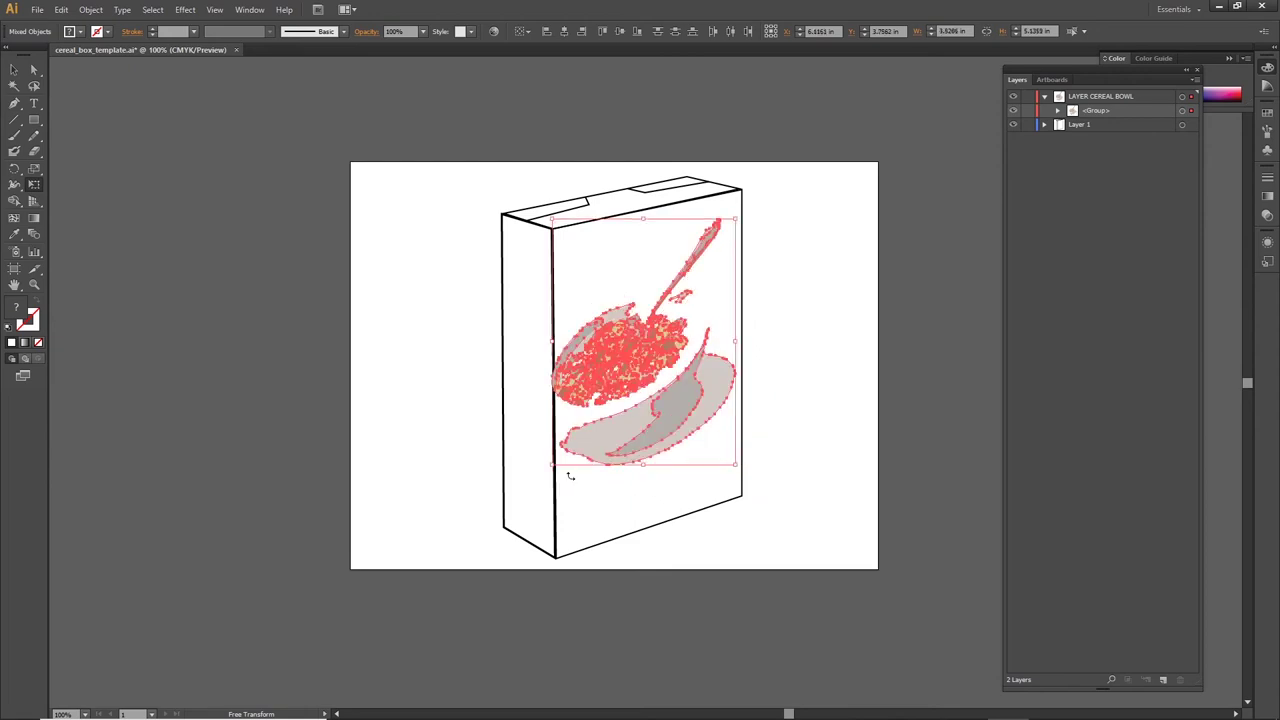
pyautogui.moveTo(551, 466); pyautogui.dragTo(558, 405)
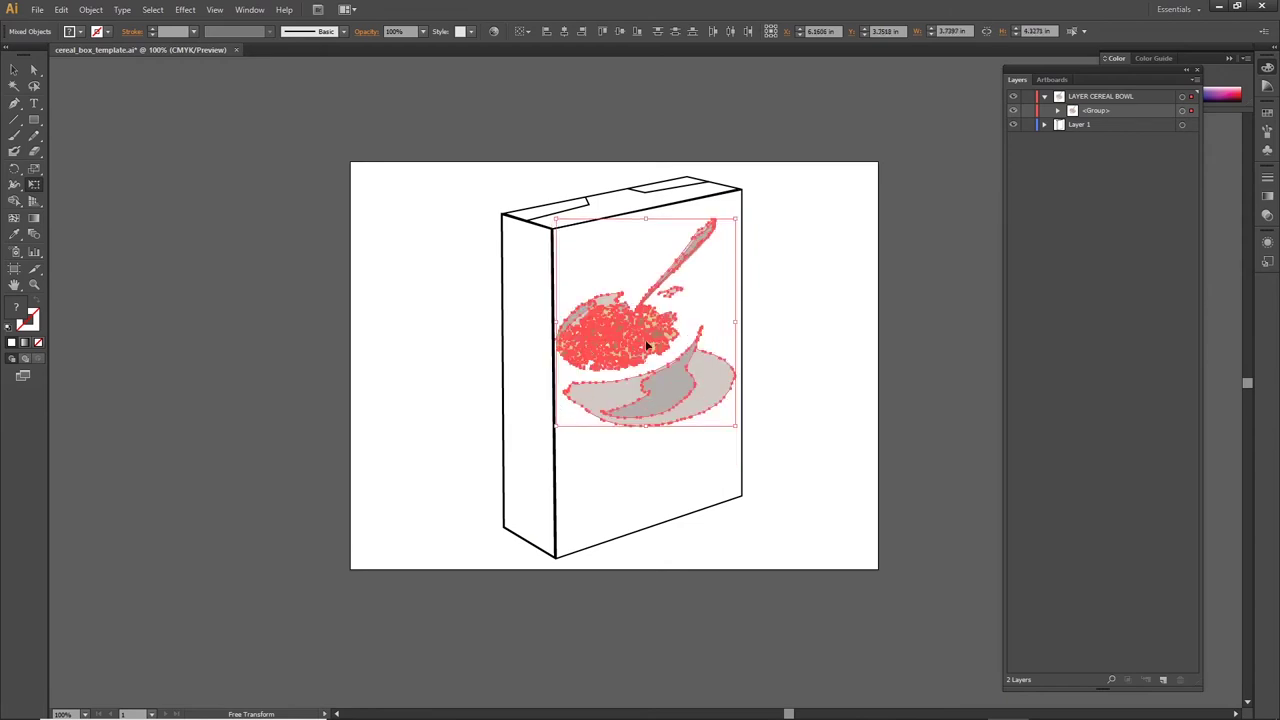
# Scale the bowl group slightly smaller, to about 3.7 by 4.15 in.
pyautogui.press('v')
pyautogui.moveTo(736, 426)
pyautogui.mouseDown()
pyautogui.moveTo(737, 408)
pyautogui.moveTo(734, 418)
pyautogui.mouseUp()
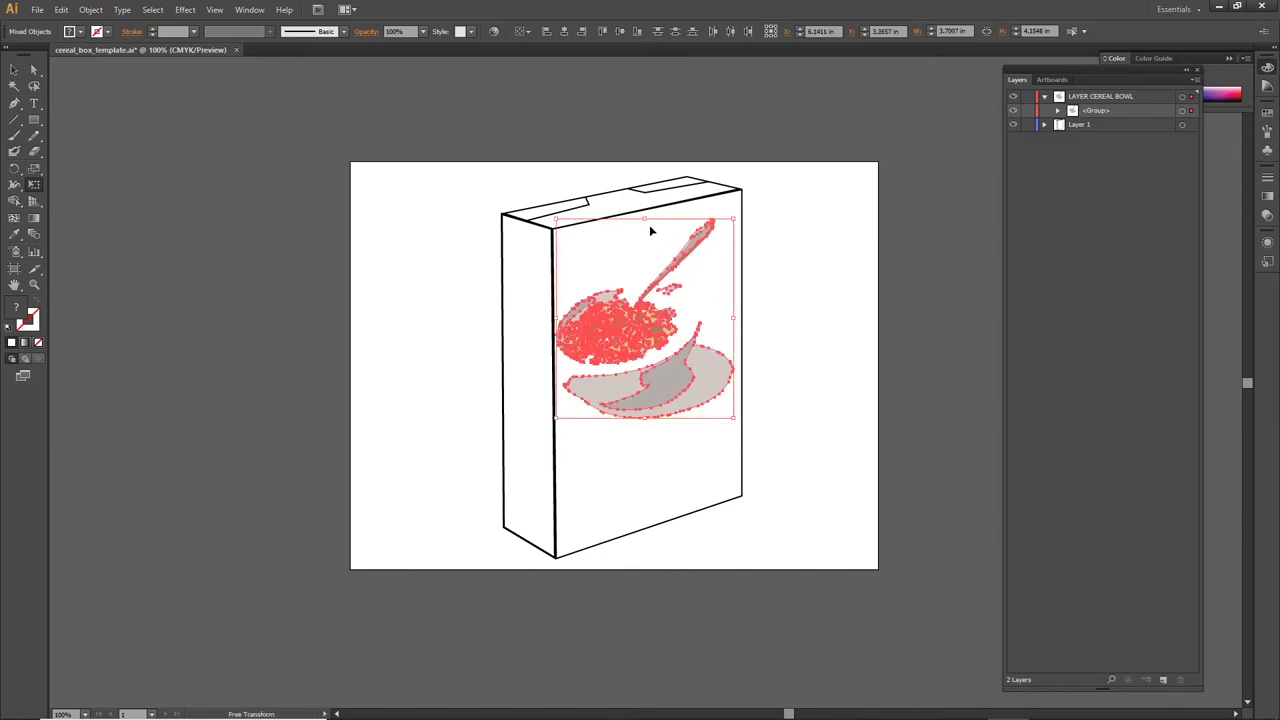
pyautogui.click(14, 70)
# Nudge the traced bowl down and slightly left into the lower half of the box front.
pyautogui.click(675, 338)
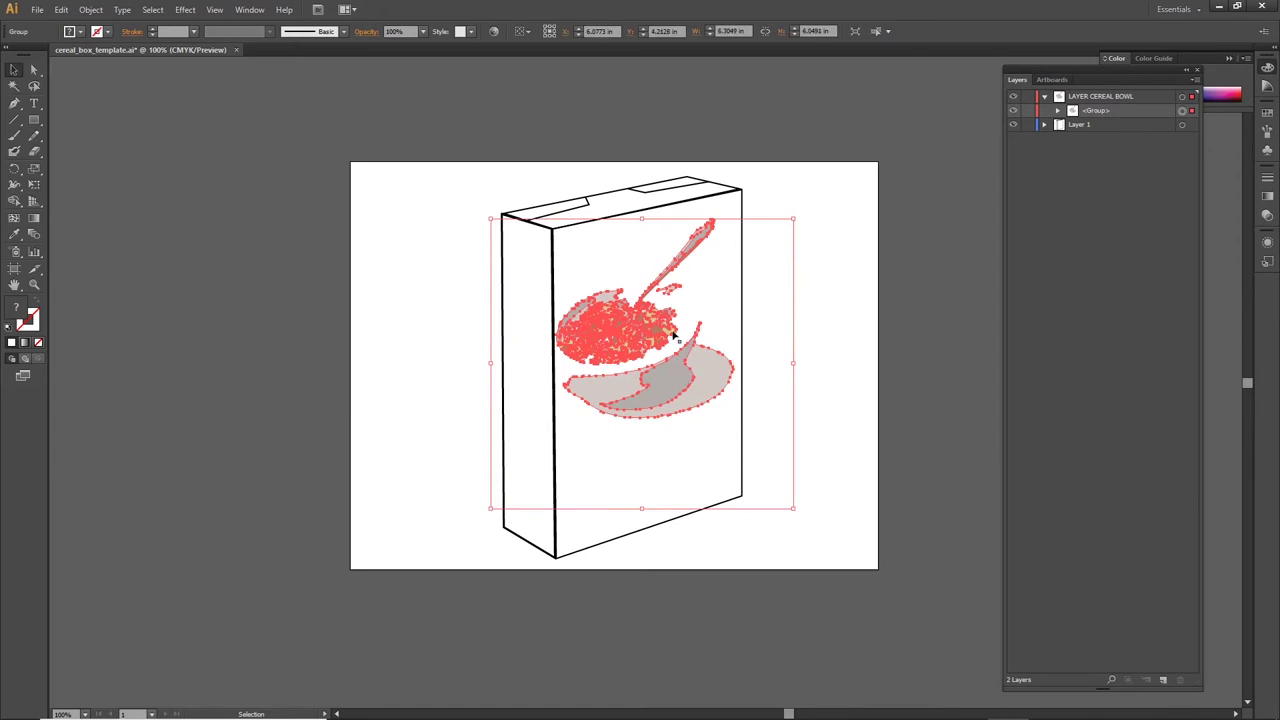
pyautogui.click(1191, 110)
pyautogui.hotkey('shift', 'Down')
pyautogui.hotkey('shift', 'Down')
pyautogui.hotkey('shift', 'Down')
pyautogui.hotkey('shift', 'Down')
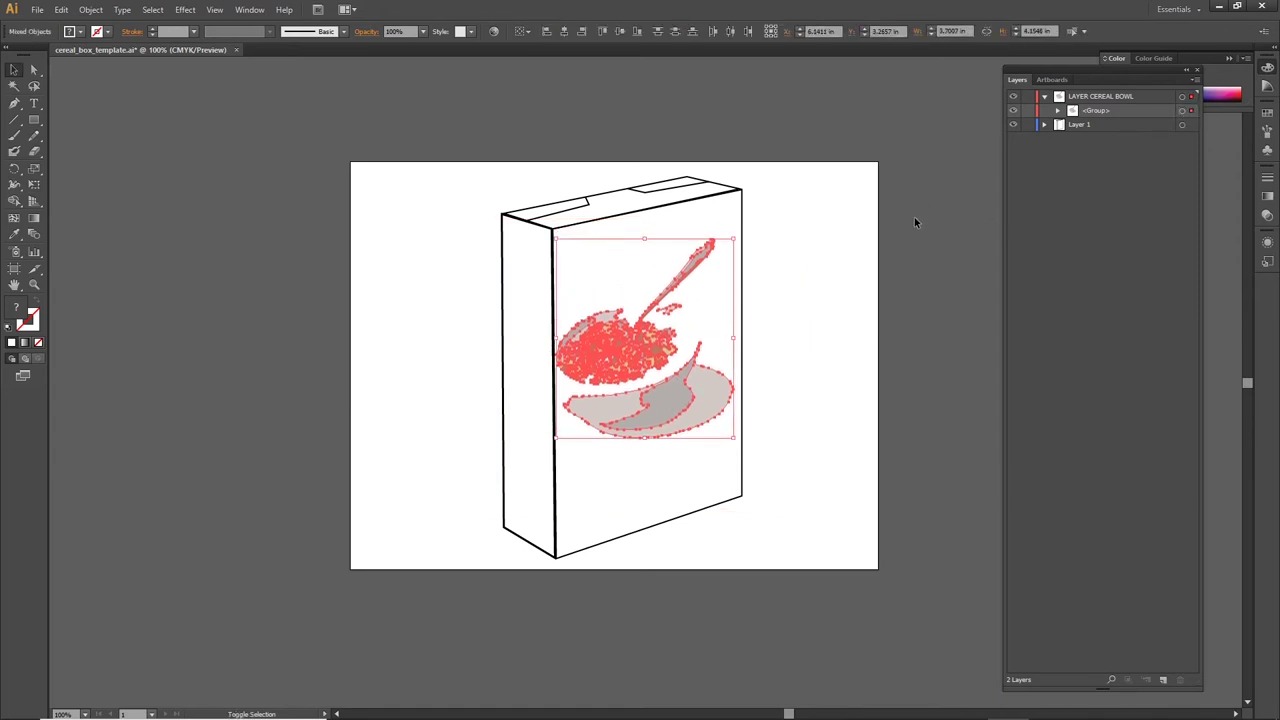
pyautogui.hotkey('shift', 'Right')
pyautogui.hotkey('shift', 'Down')
pyautogui.hotkey('shift', 'Down')
pyautogui.hotkey('shift', 'Down')
pyautogui.hotkey('shift', 'Down')
pyautogui.hotkey('shift', 'Down')
pyautogui.hotkey('shift', 'Down')
pyautogui.hotkey('shift', 'Down')
pyautogui.hotkey('shift', 'Down')
pyautogui.hotkey('shift', 'Down')
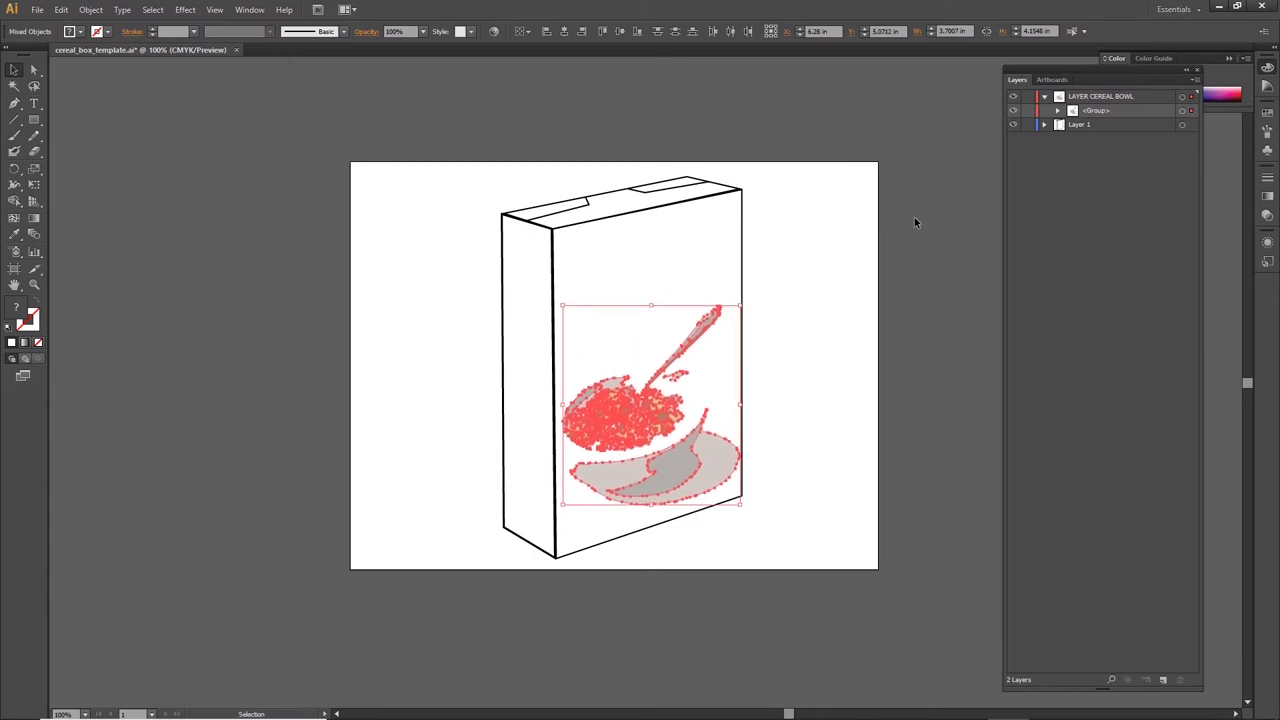
pyautogui.press('Left')
pyautogui.press('Left')
pyautogui.press('Left')
pyautogui.press('Left')
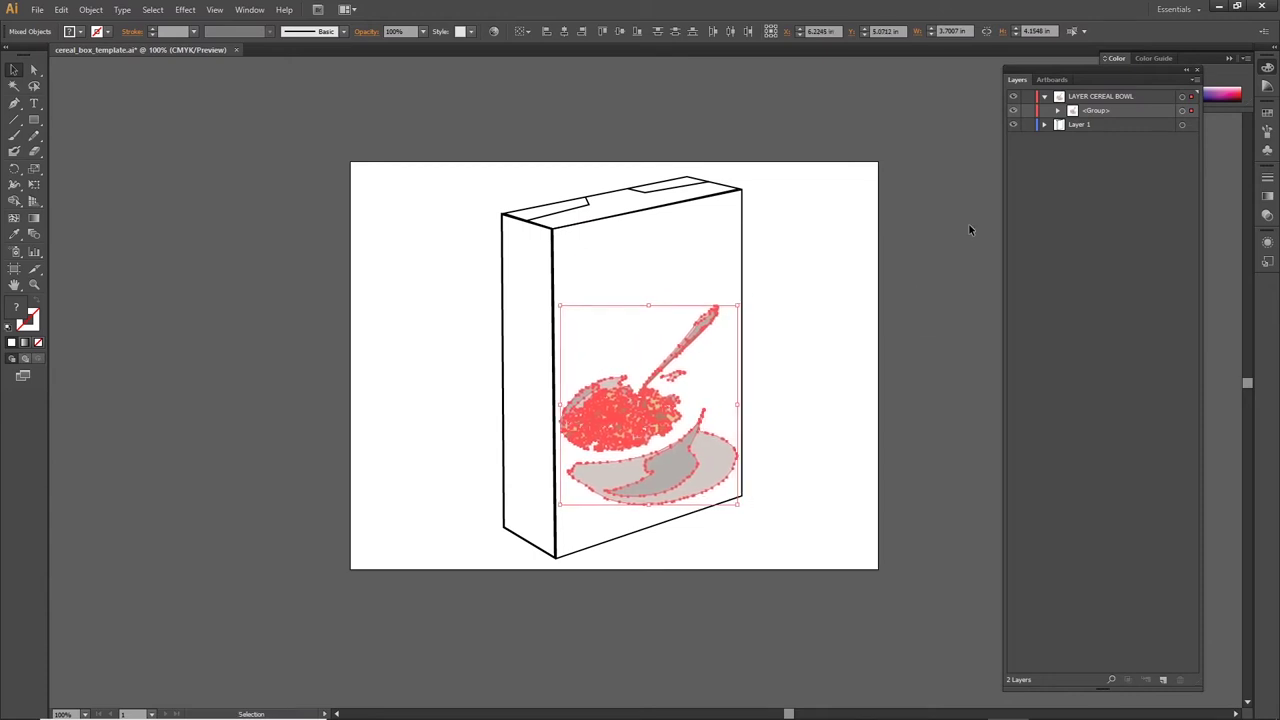
pyautogui.click(828, 320)
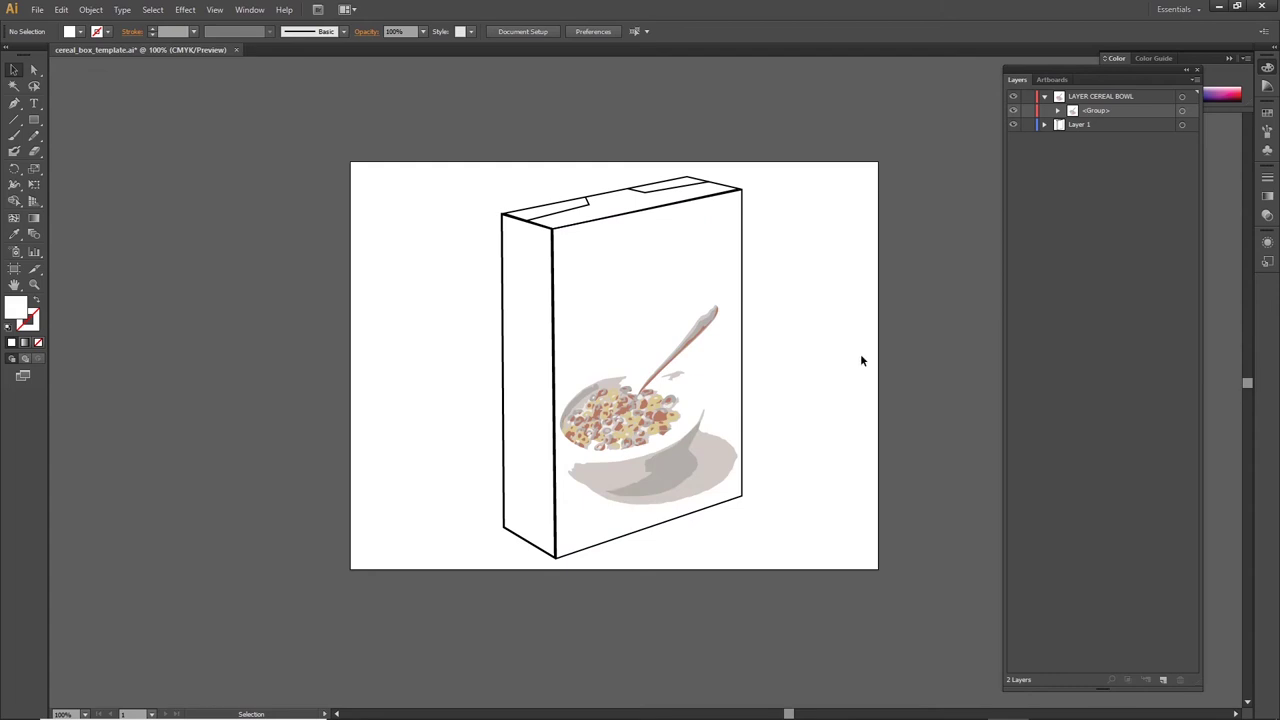
# Open the Cereal_Logo file from the File menu.
pyautogui.click(38, 12)
pyautogui.click(56, 57)
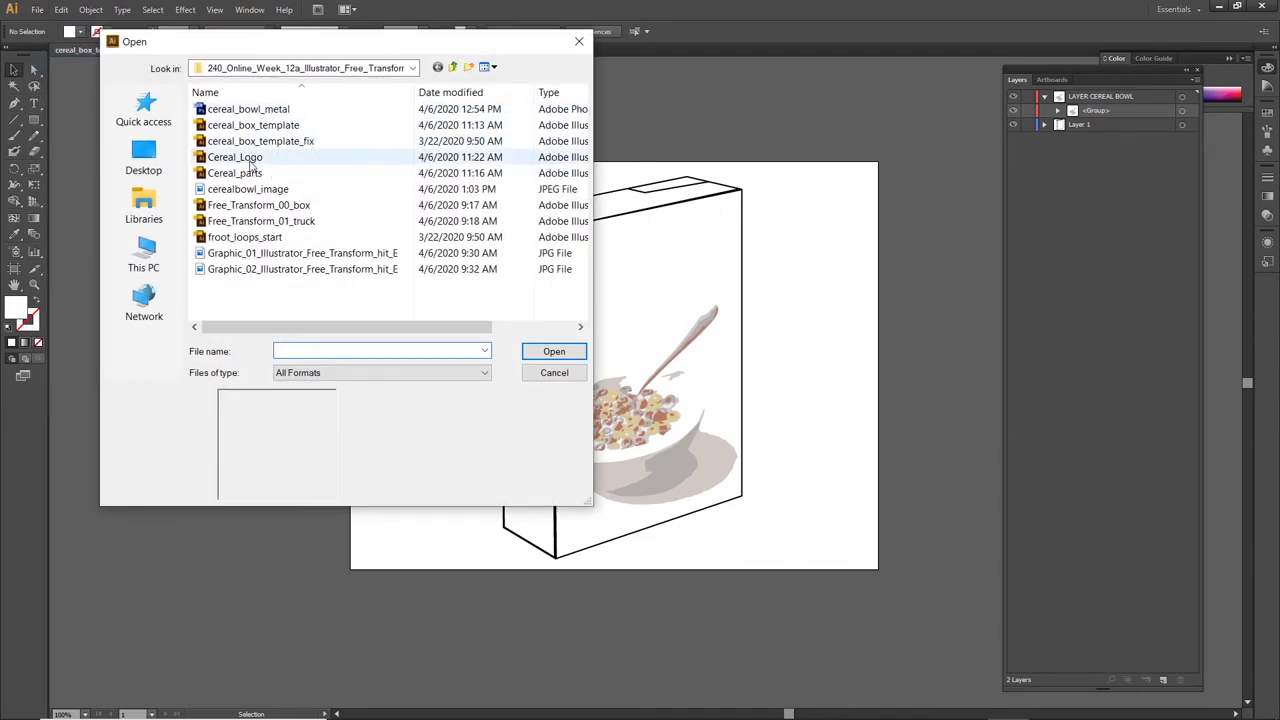
pyautogui.click(258, 159)
pyautogui.click(553, 352)
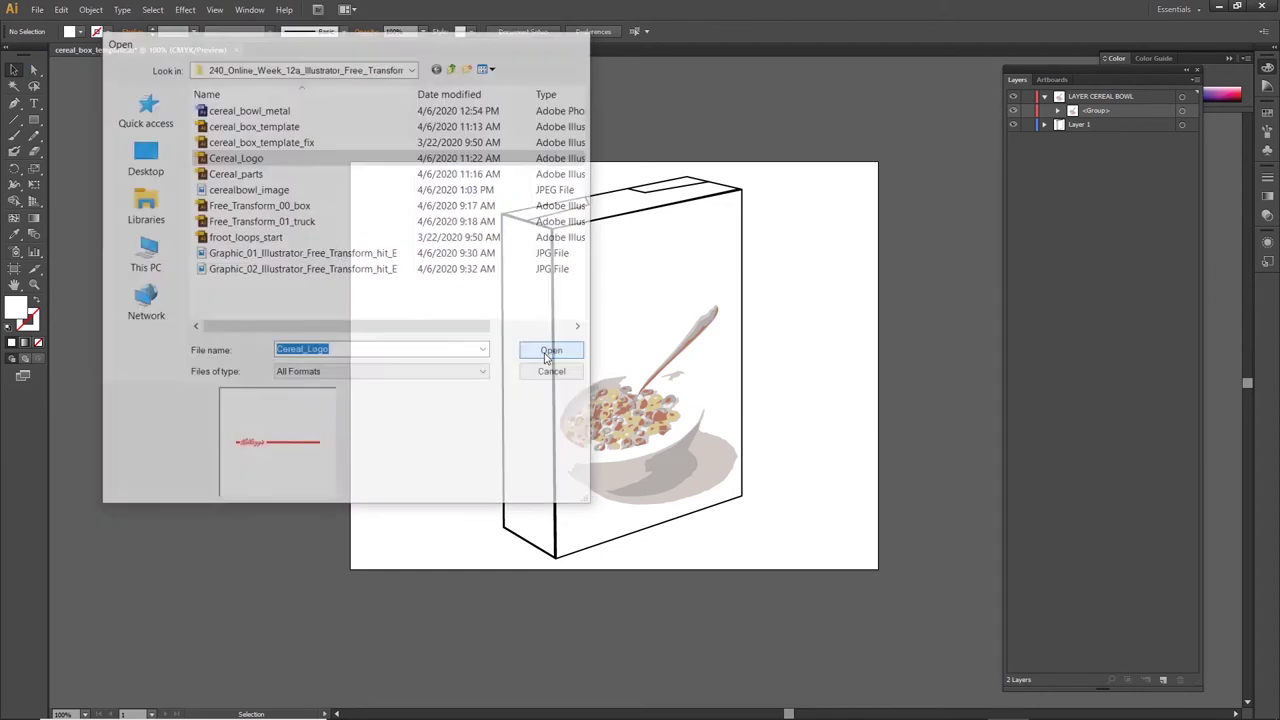
# Inspect the logo's paths under Layer 1, then return to cereal_box_template.ai.
pyautogui.click(318, 212)
pyautogui.click(440, 236)
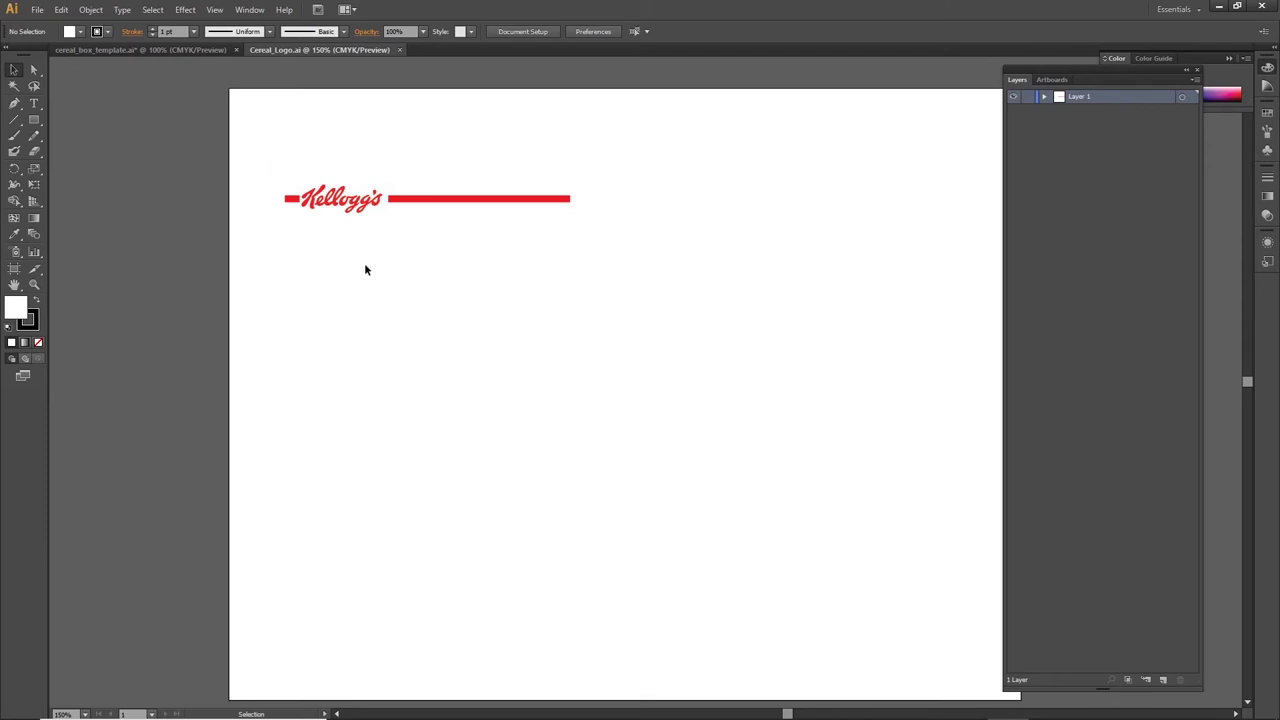
pyautogui.click(1044, 97)
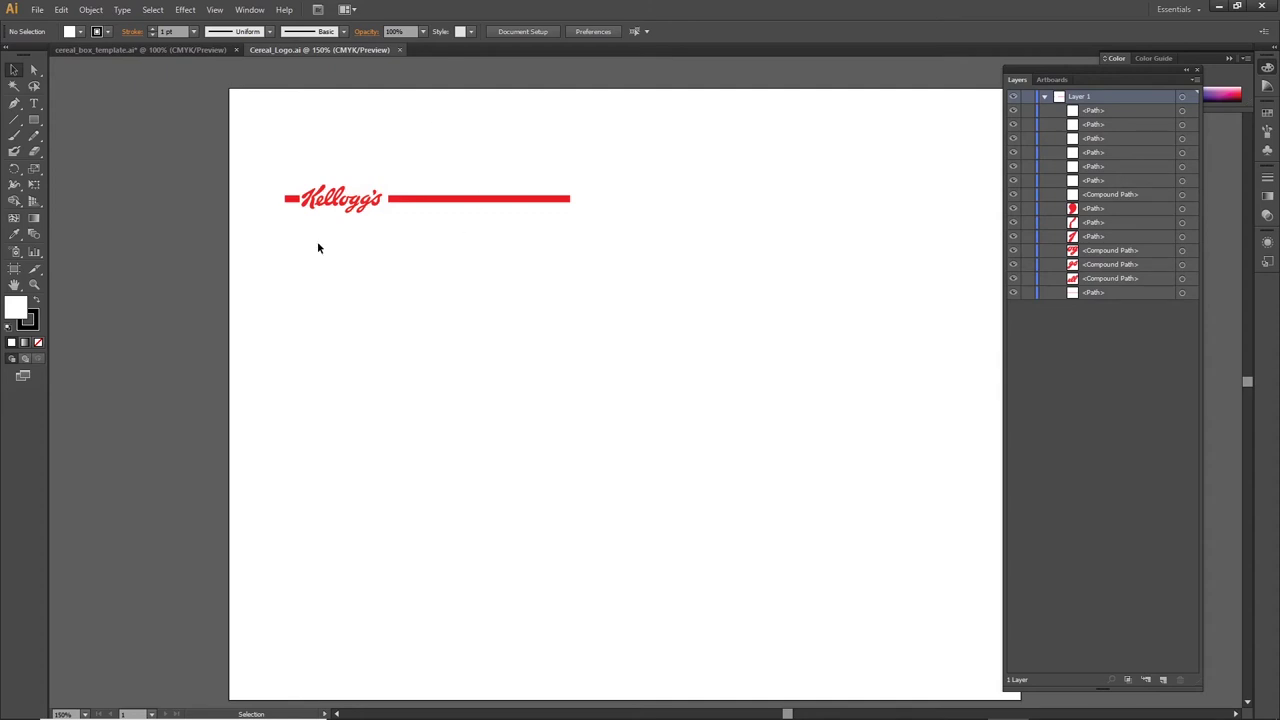
pyautogui.click(180, 51)
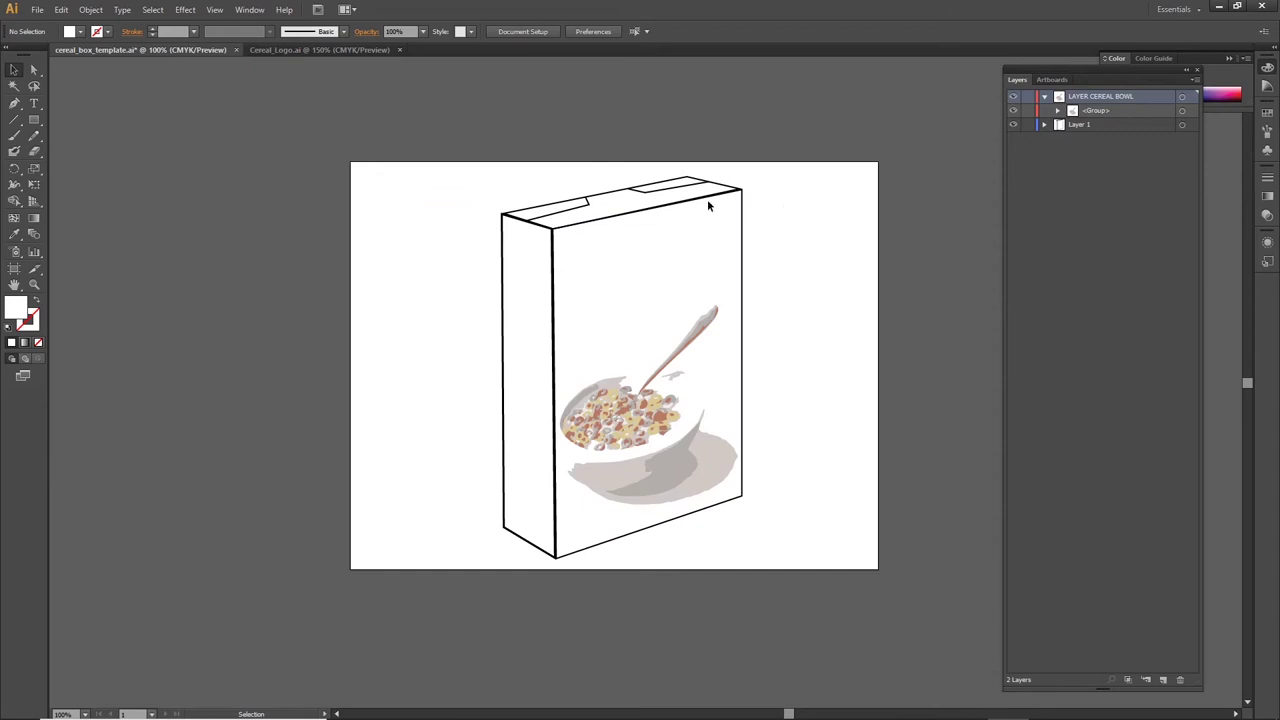
# Add a new top layer named LAYER LOGO to the template.
pyautogui.click(1044, 96)
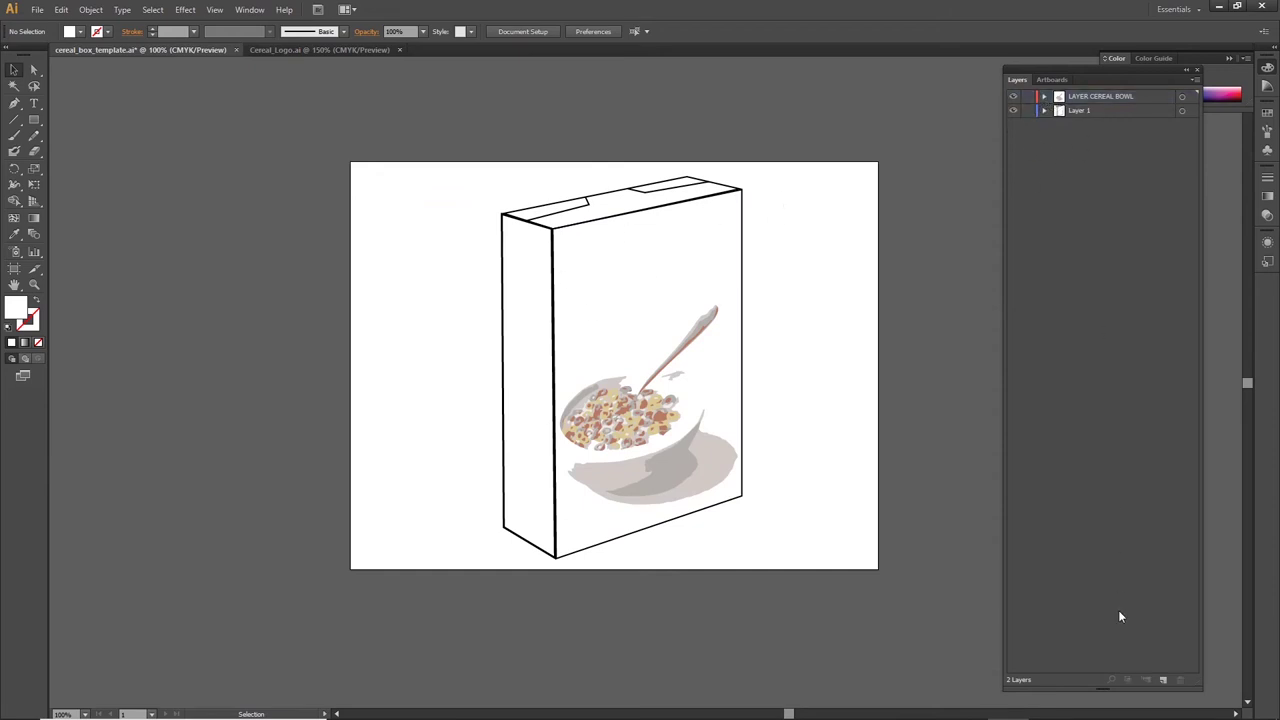
pyautogui.moveTo(1125, 689); pyautogui.dragTo(1148, 521)
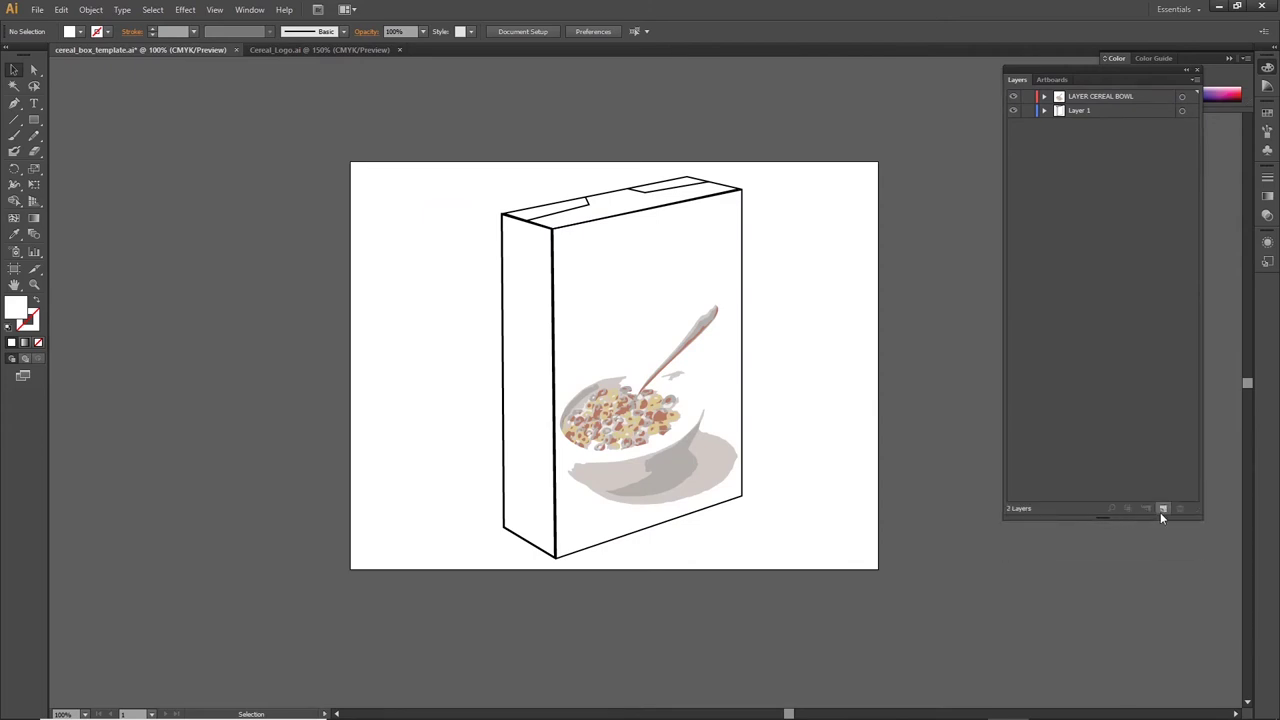
pyautogui.click(1162, 509)
pyautogui.doubleClick(1085, 95)
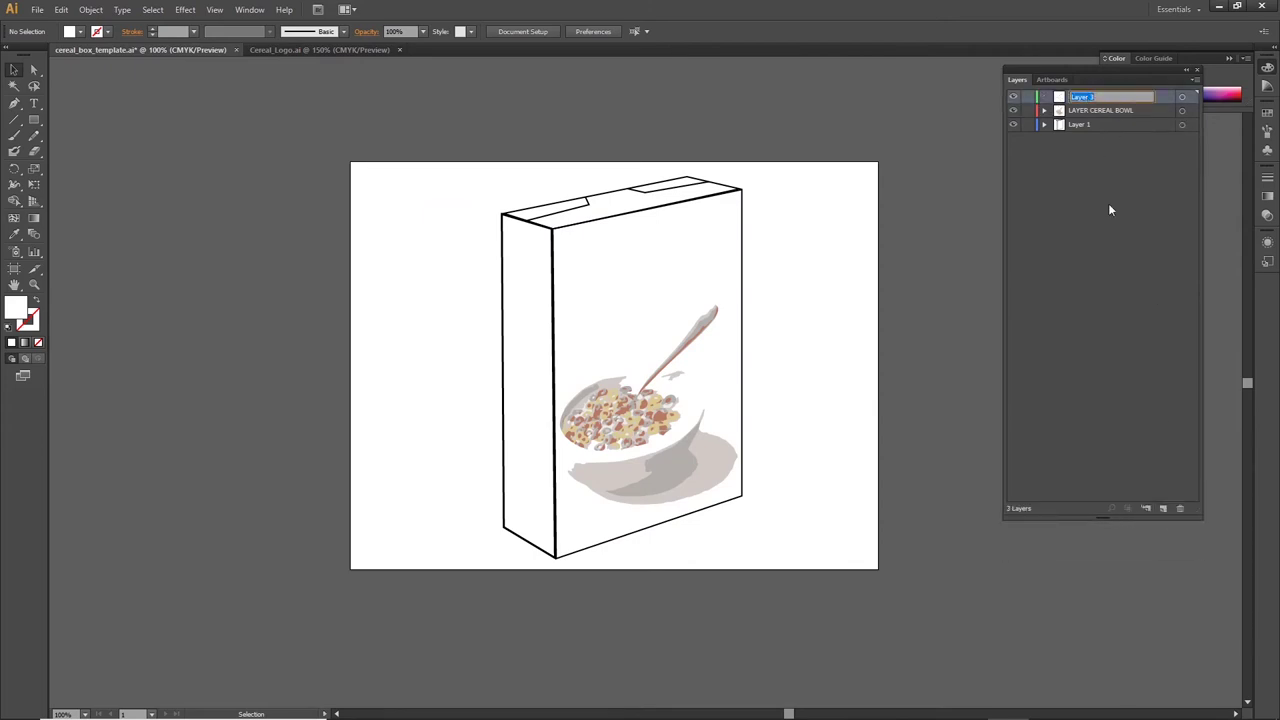
pyautogui.write('LAYER LOGO')
pyautogui.press('Return')
# Copy the whole Kellogg's logo and stripe from Cereal_Logo.ai and return to the template.
pyautogui.click(300, 50)
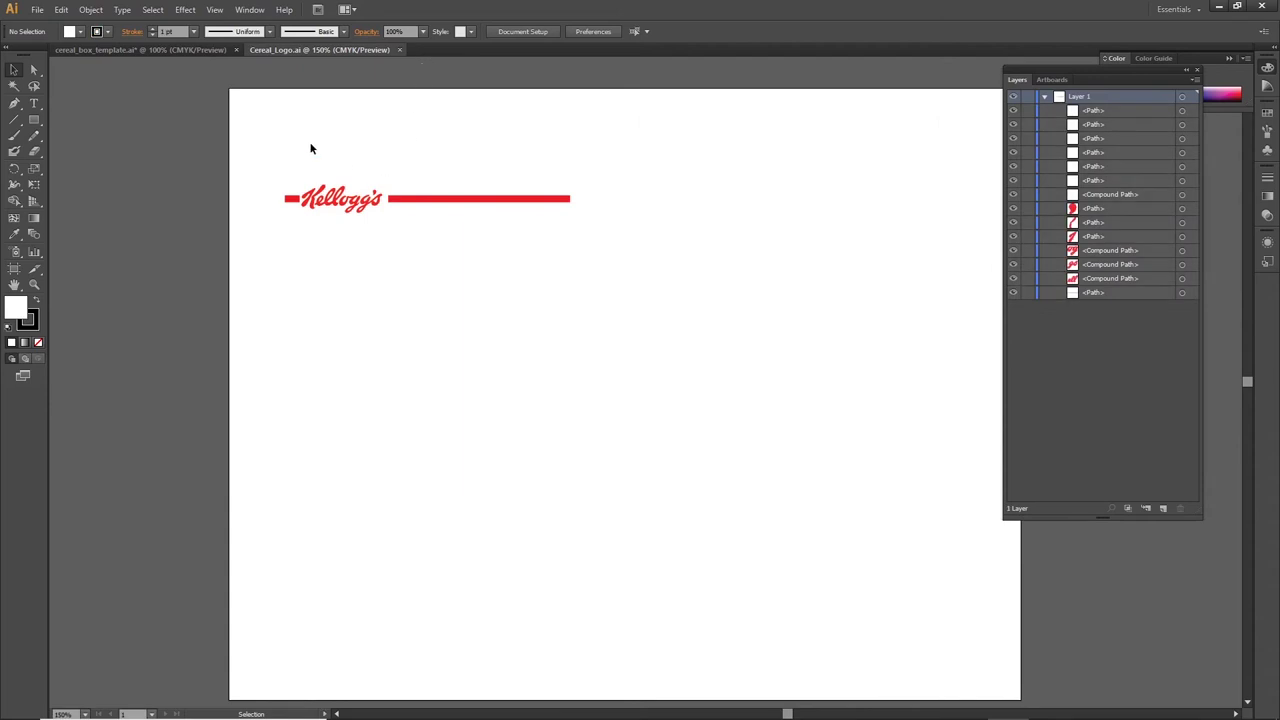
pyautogui.moveTo(270, 135); pyautogui.dragTo(674, 322)
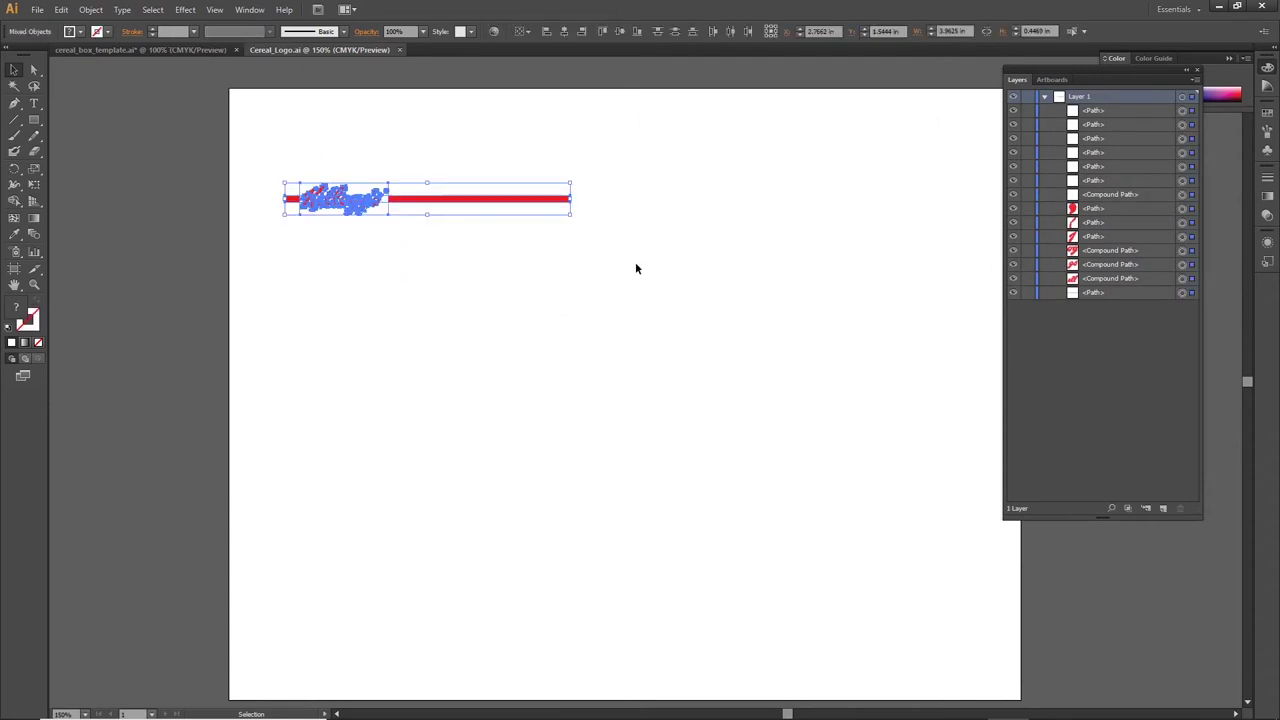
pyautogui.press('a')
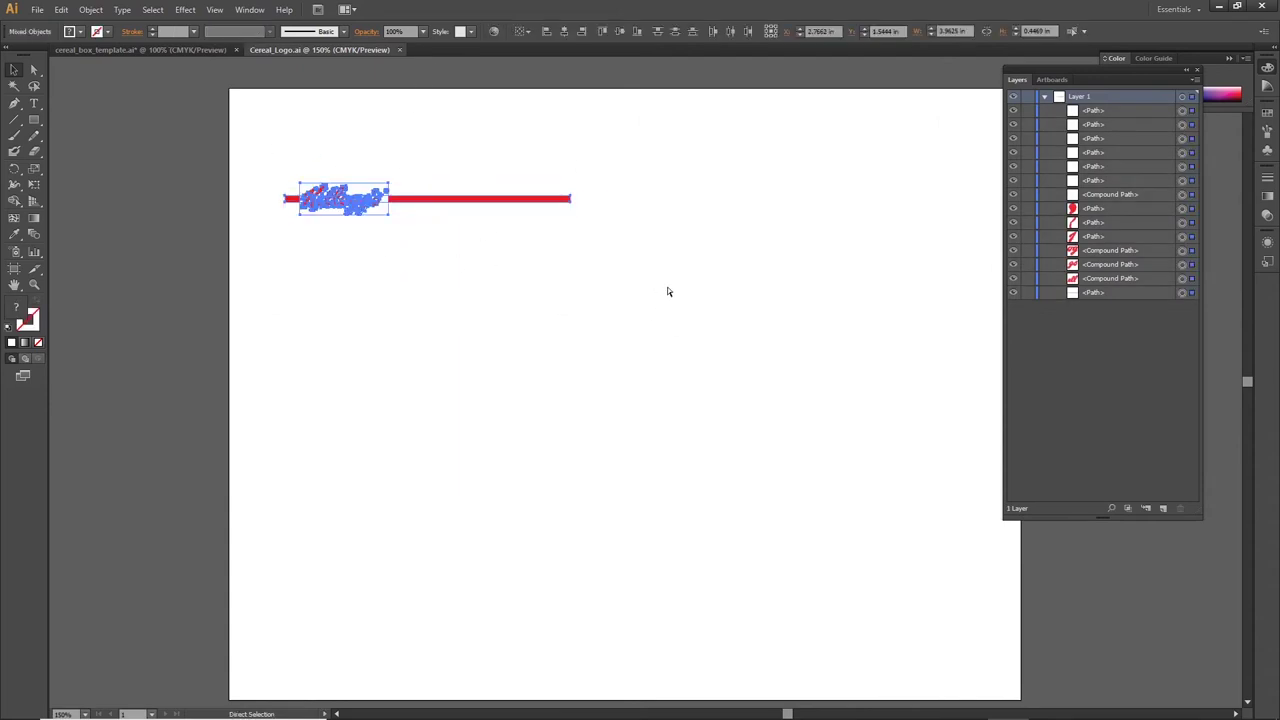
pyautogui.press('v')
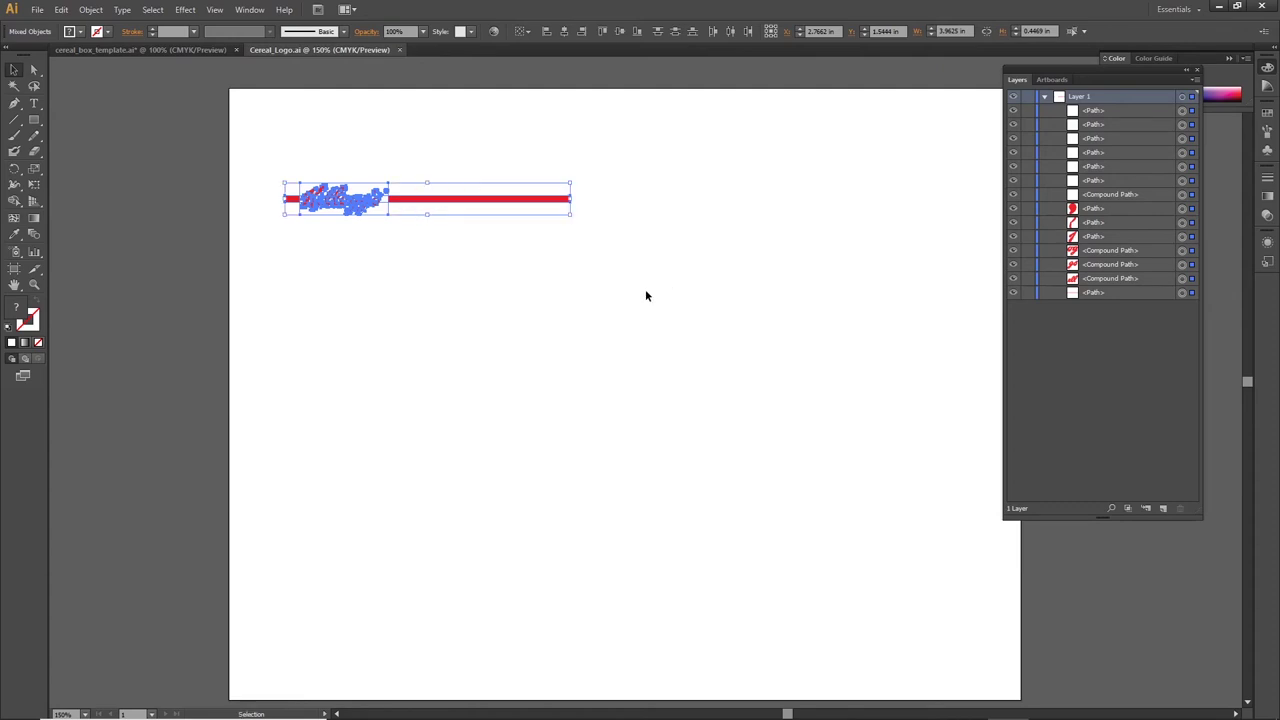
pyautogui.click(138, 49)
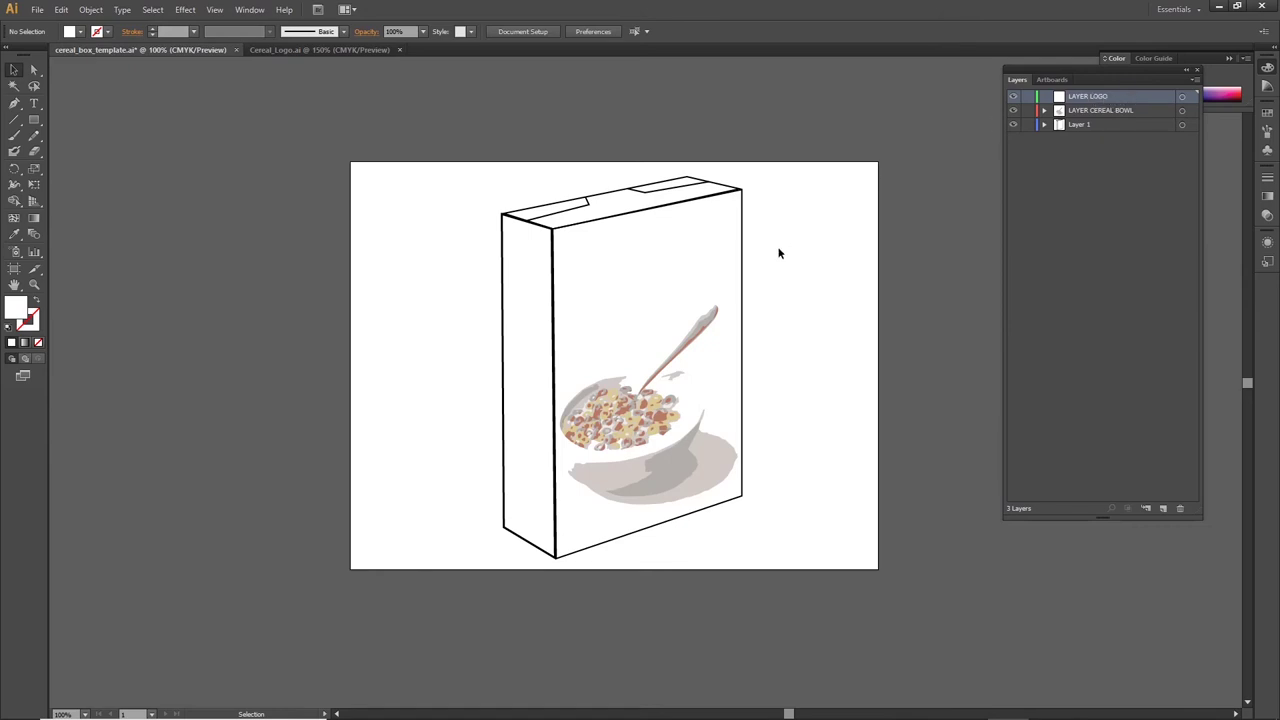
pyautogui.press('a')
# Paste the logo and stripe onto LAYER LOGO and shift them up to the front's left edge.
pyautogui.hotkey('ctrl', 'v')
pyautogui.hotkey('shift', 'Up')
pyautogui.hotkey('shift', 'Up')
pyautogui.hotkey('shift', 'Up')
pyautogui.hotkey('shift', 'Up')
pyautogui.hotkey('shift', 'Up')
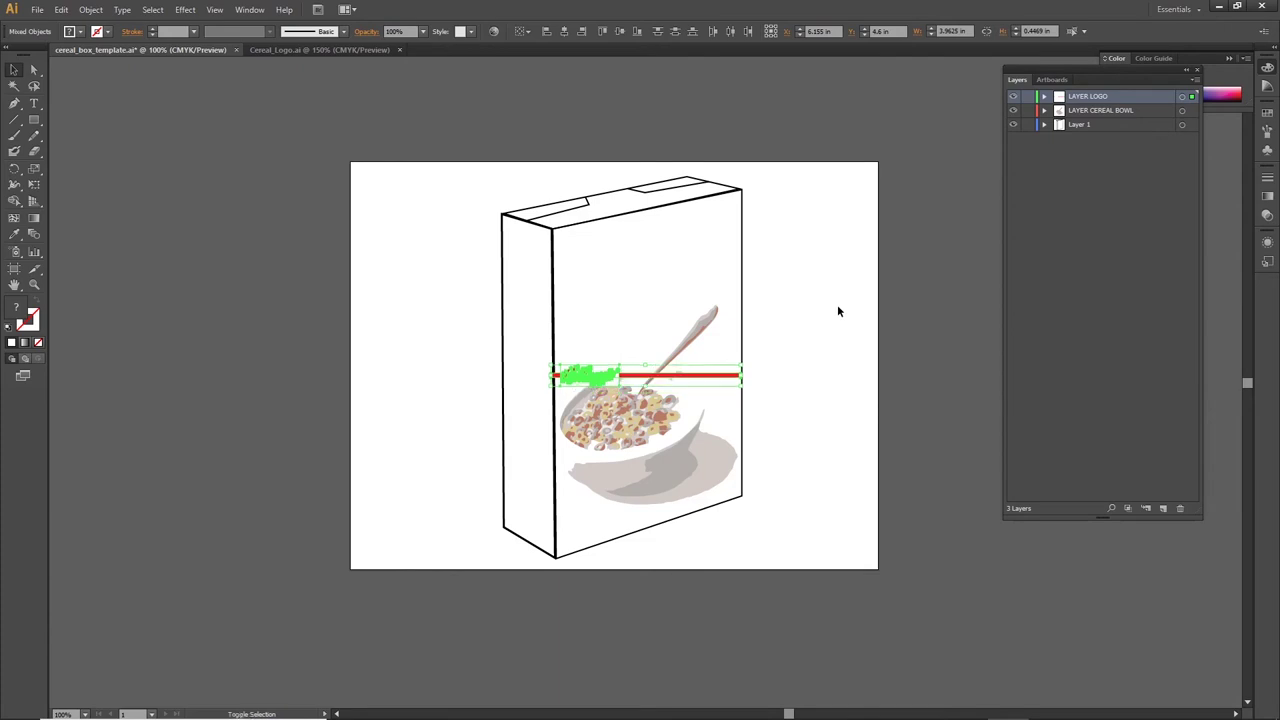
pyautogui.hotkey('shift', 'Up')
pyautogui.hotkey('shift', 'Up')
pyautogui.hotkey('shift', 'Up')
pyautogui.hotkey('shift', 'Up')
pyautogui.hotkey('shift', 'Up')
pyautogui.hotkey('shift', 'Up')
pyautogui.hotkey('shift', 'Up')
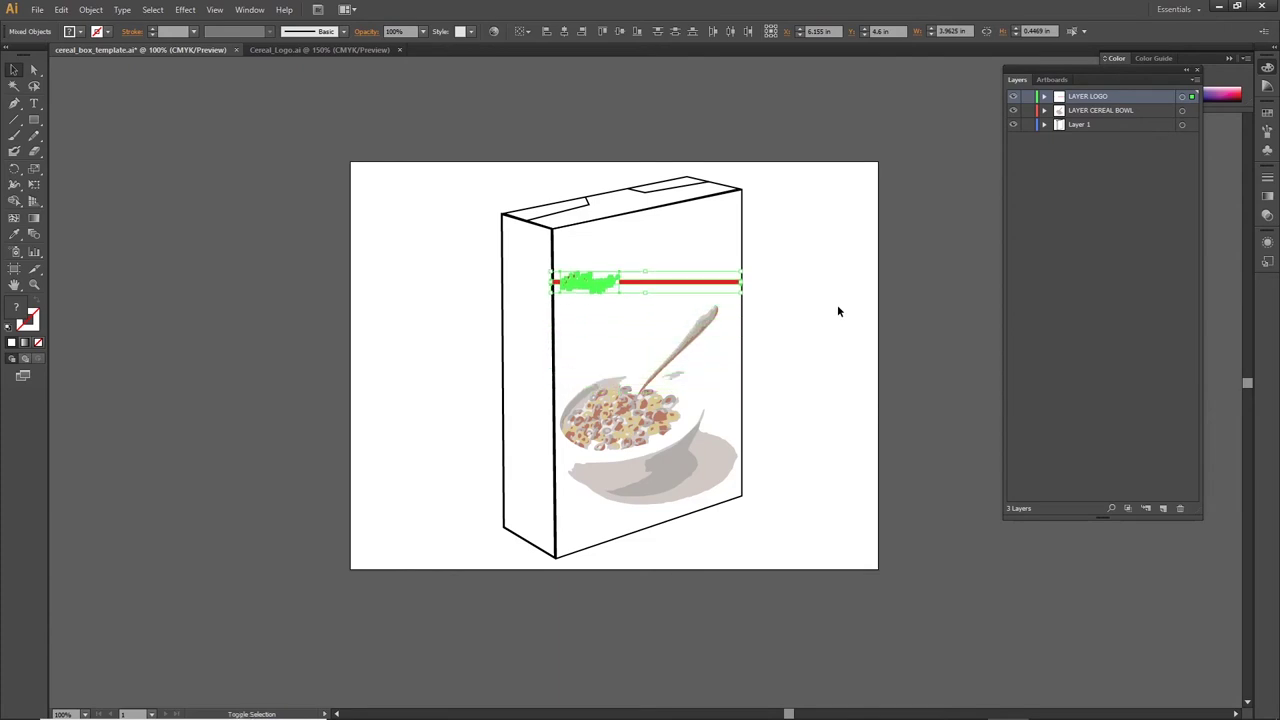
pyautogui.hotkey('ctrl', '=')
pyautogui.hotkey('ctrl', '=')
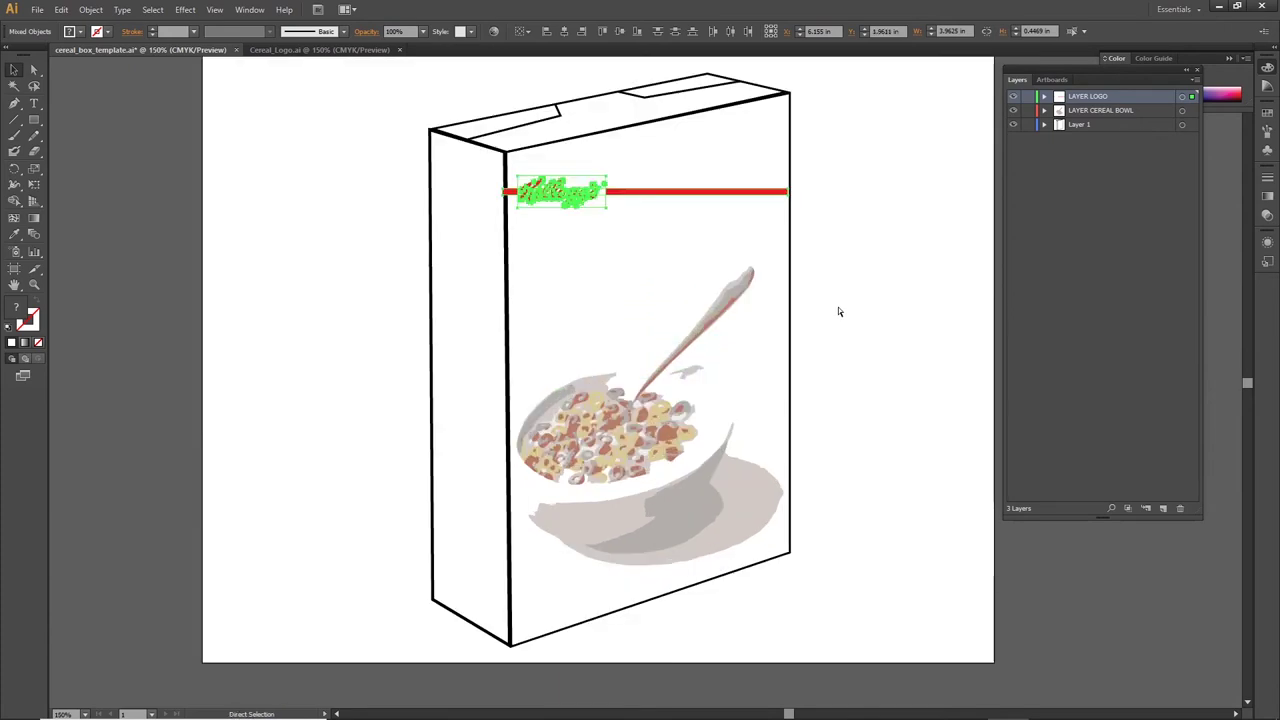
pyautogui.scroll(3, 614, 255)
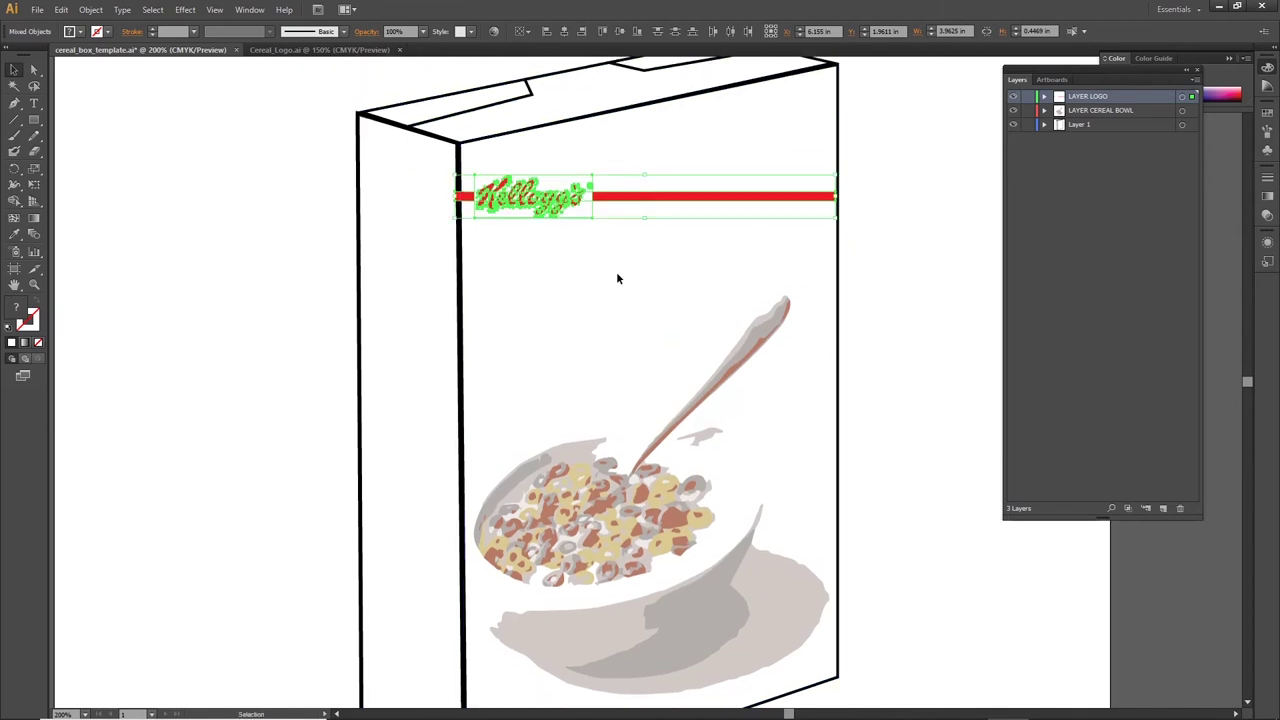
pyautogui.moveTo(580, 204)
pyautogui.mouseDown()
pyautogui.moveTo(491, 198)
pyautogui.moveTo(580, 204)
pyautogui.mouseUp()
pyautogui.hotkey('ctrl', '-')
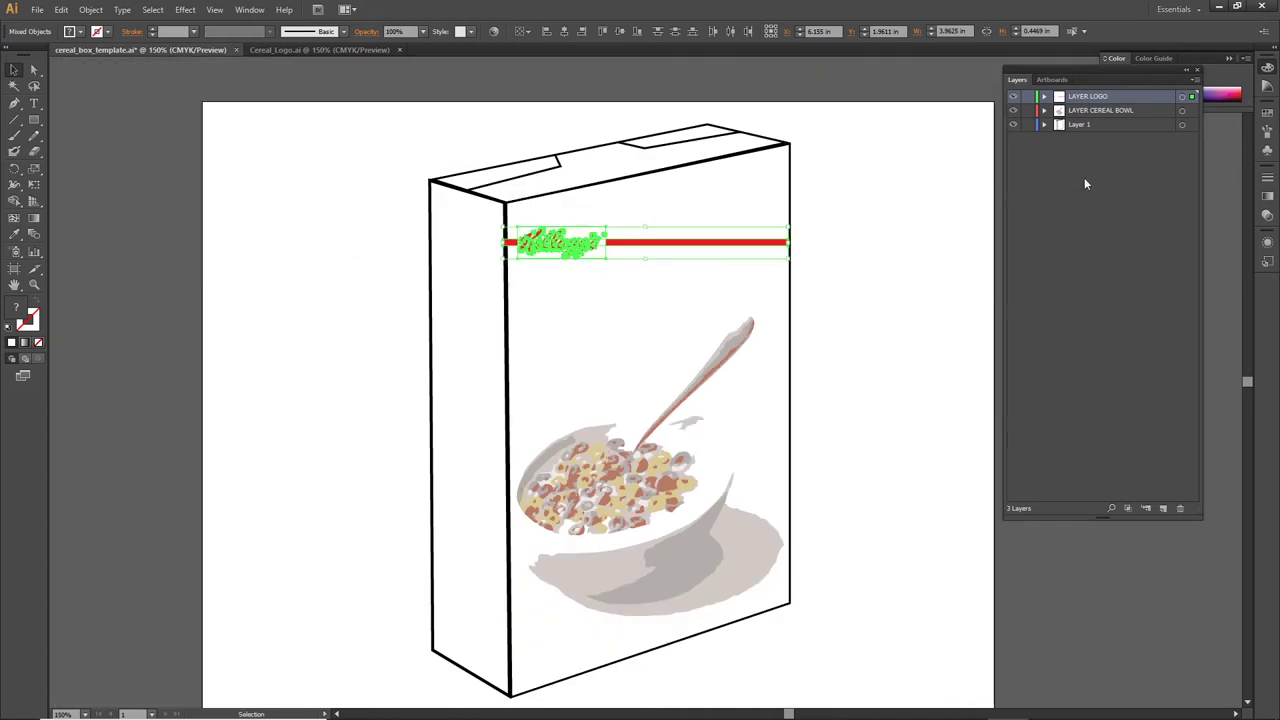
pyautogui.click(1189, 125)
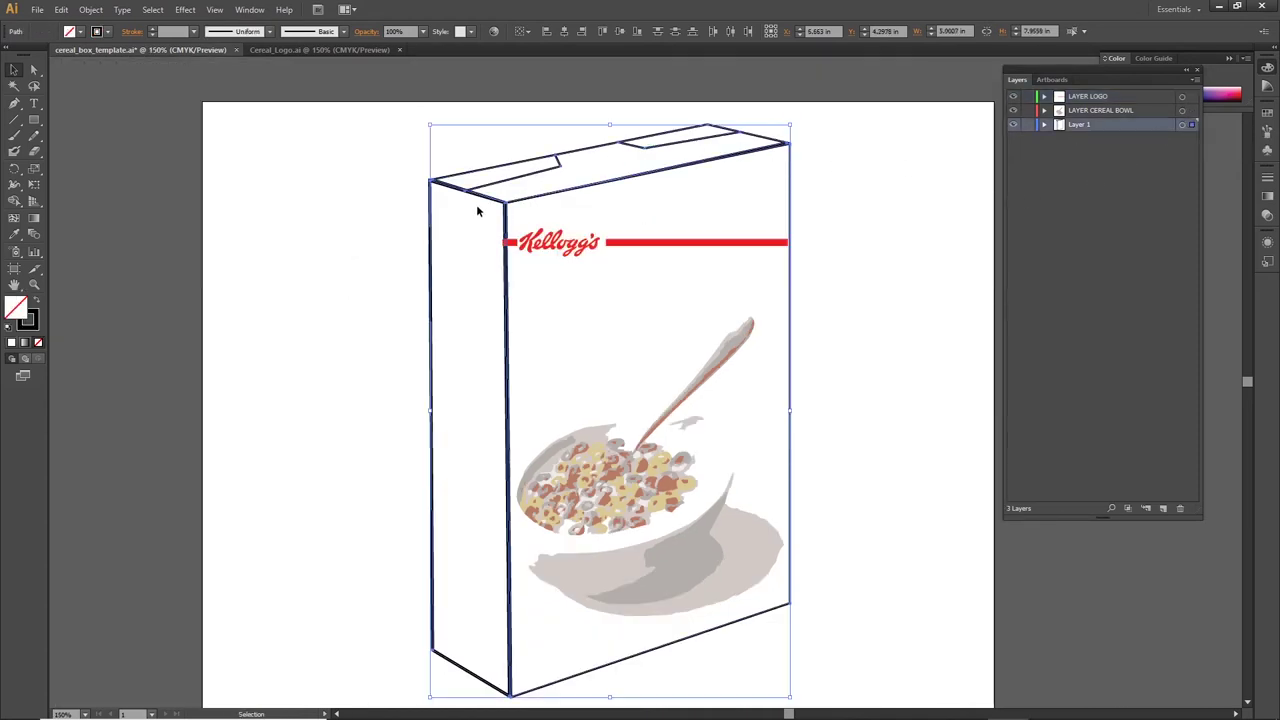
# Select the Kellogg's wordmark with its red stripe and switch to Free Transform (E).
pyautogui.click(1192, 110)
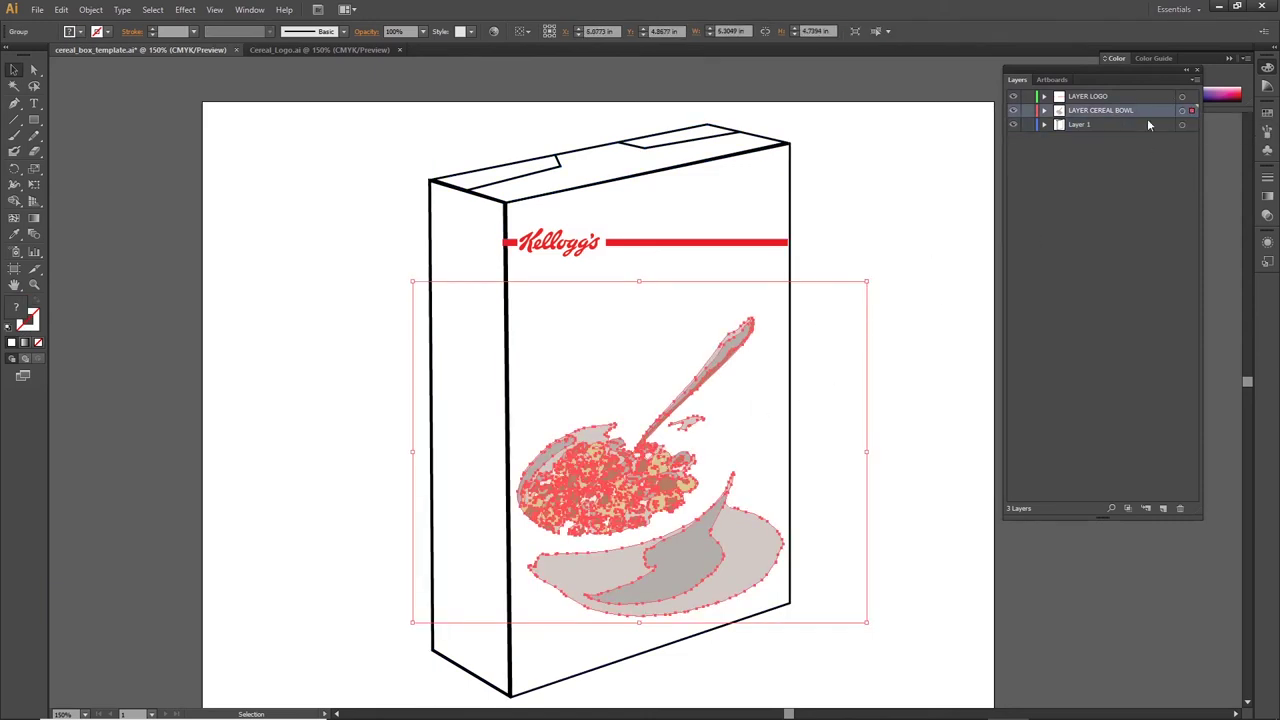
pyautogui.click(1192, 96)
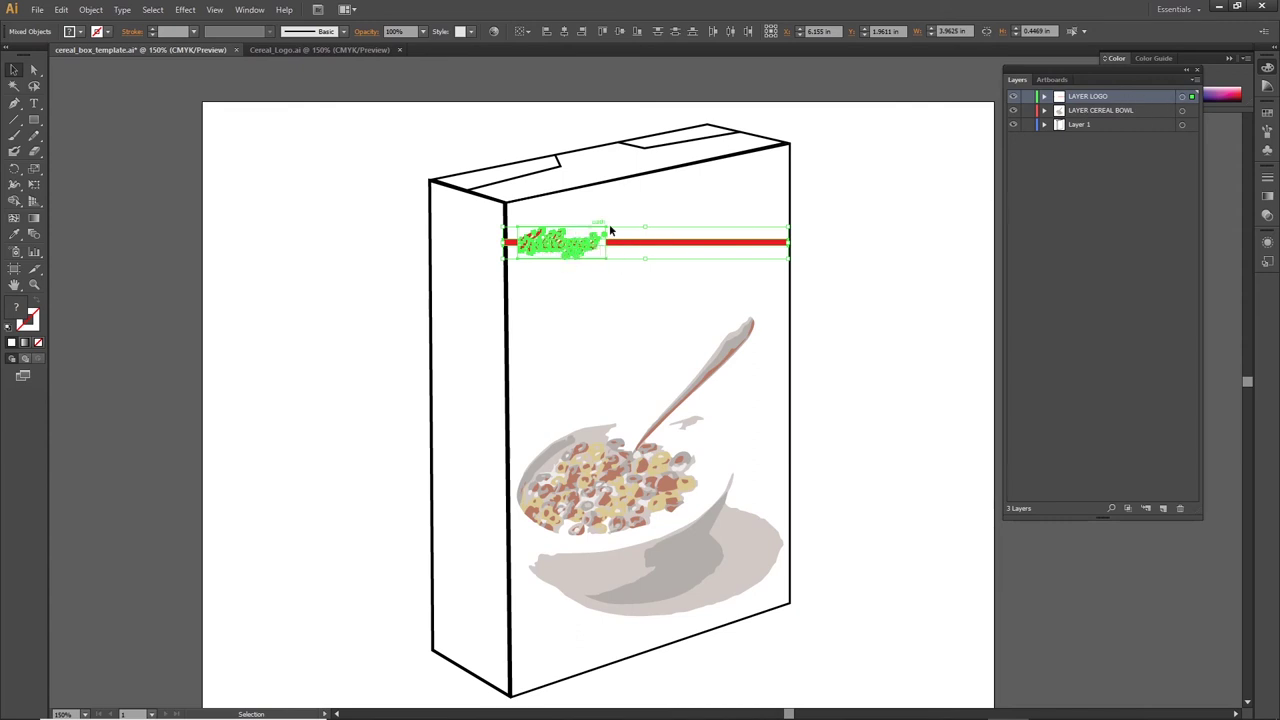
pyautogui.keyDown('shift'); pyautogui.click(627, 259); pyautogui.keyUp('shift')
pyautogui.hotkey('ctrl', '+')
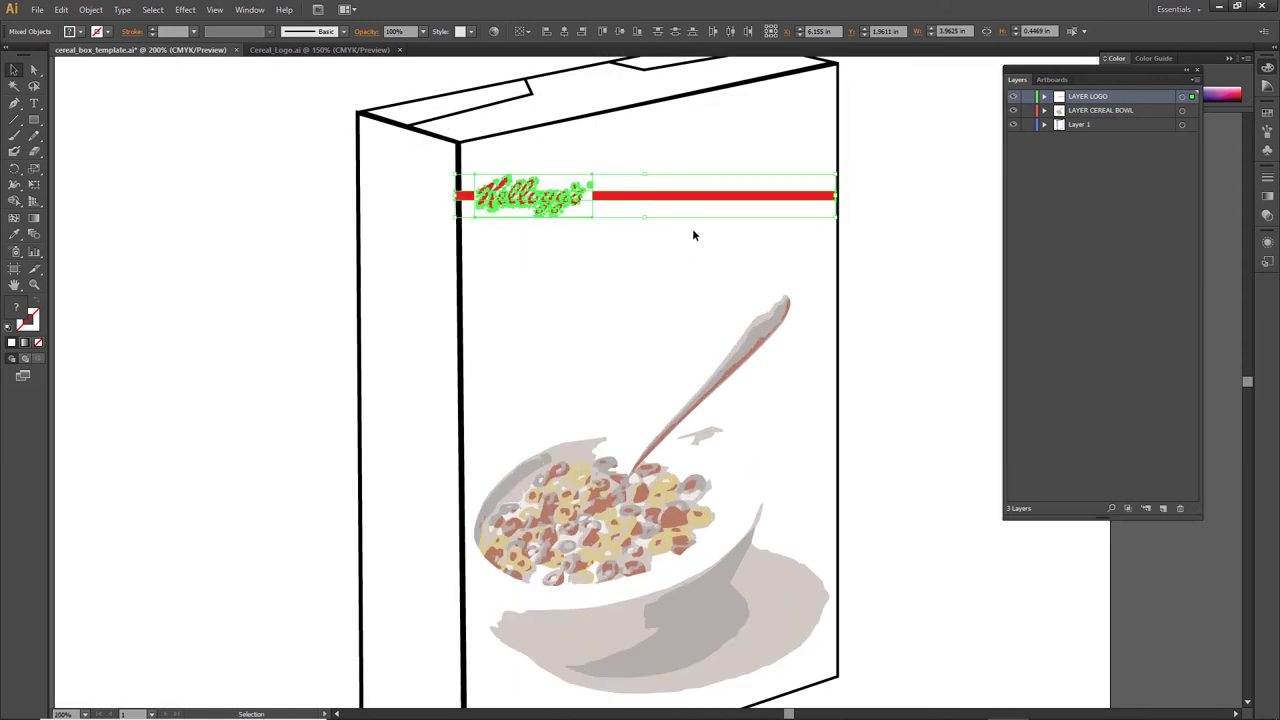
pyautogui.moveTo(692, 228); pyautogui.dragTo(641, 292)
pyautogui.hotkey('ctrl', 'z')
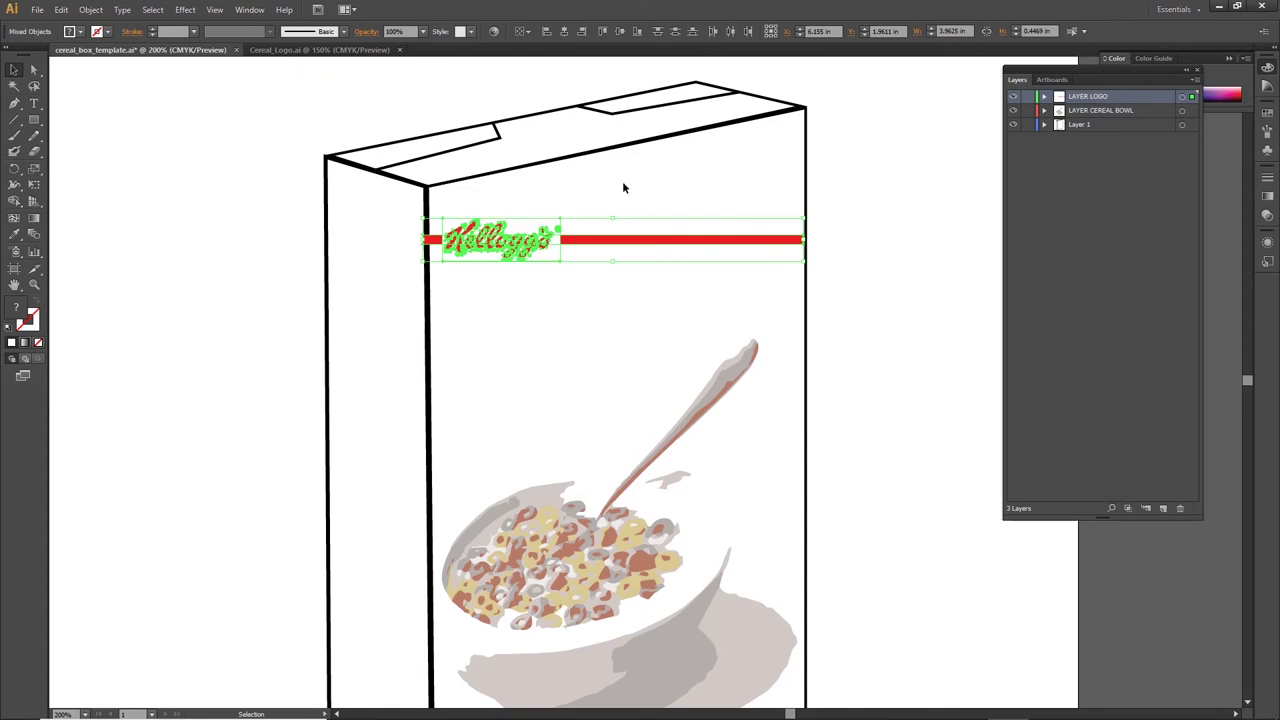
pyautogui.press('e')
# Highlight the 'Illustrator = E' line in the Notepad free-transform notes.
pyautogui.hotkey('alt', 'Tab')
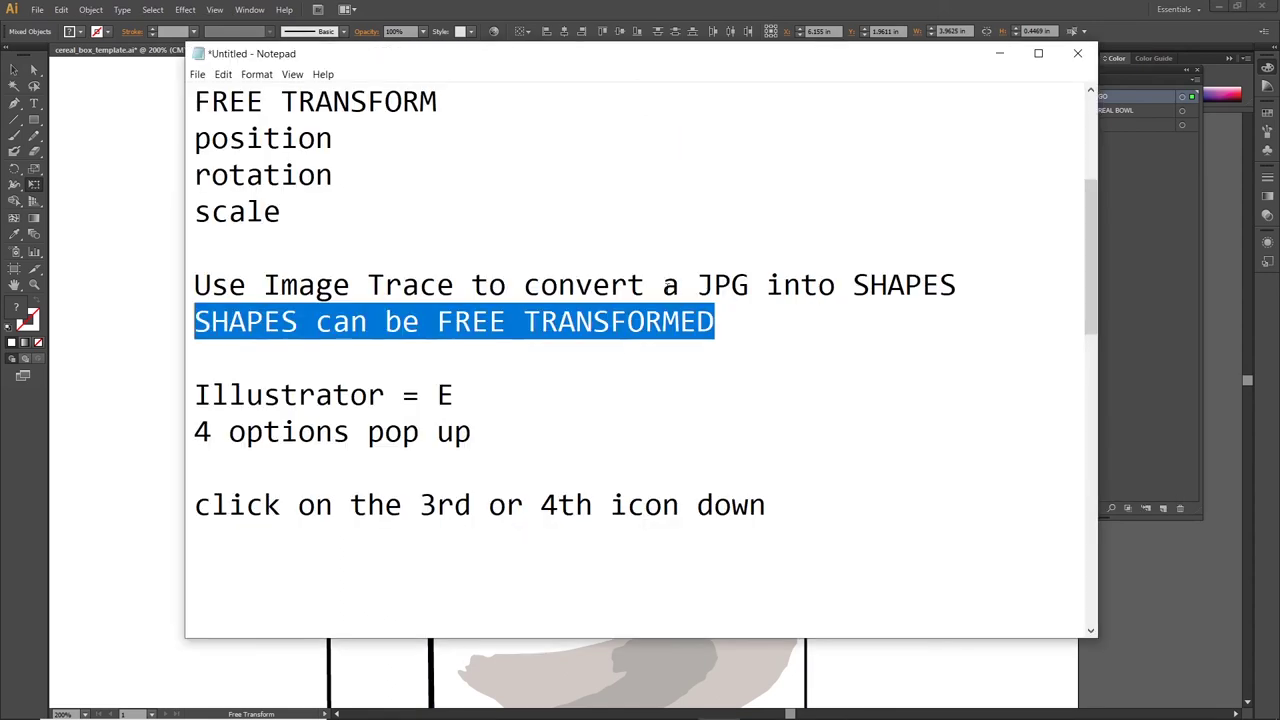
pyautogui.scroll(-2, 462, 412)
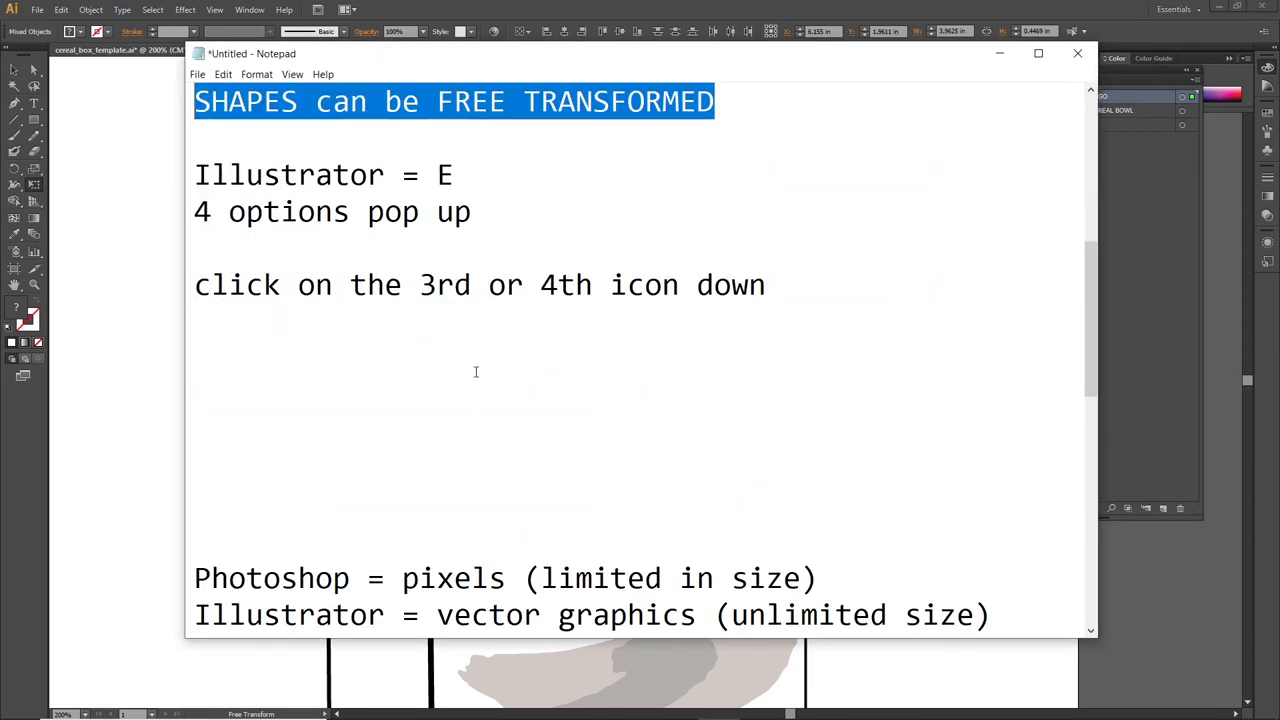
pyautogui.click(466, 176)
pyautogui.moveTo(450, 176); pyautogui.dragTo(193, 174)
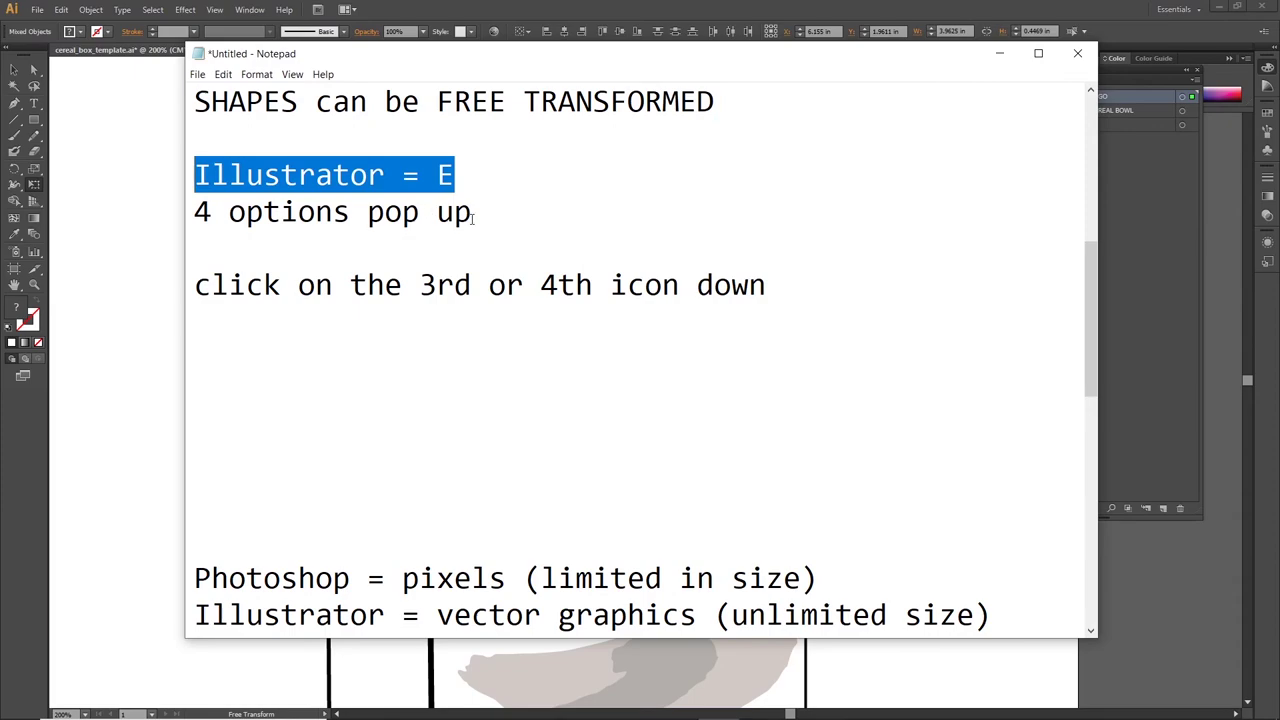
pyautogui.hotkey('alt', 'Tab')
pyautogui.press('Tab')
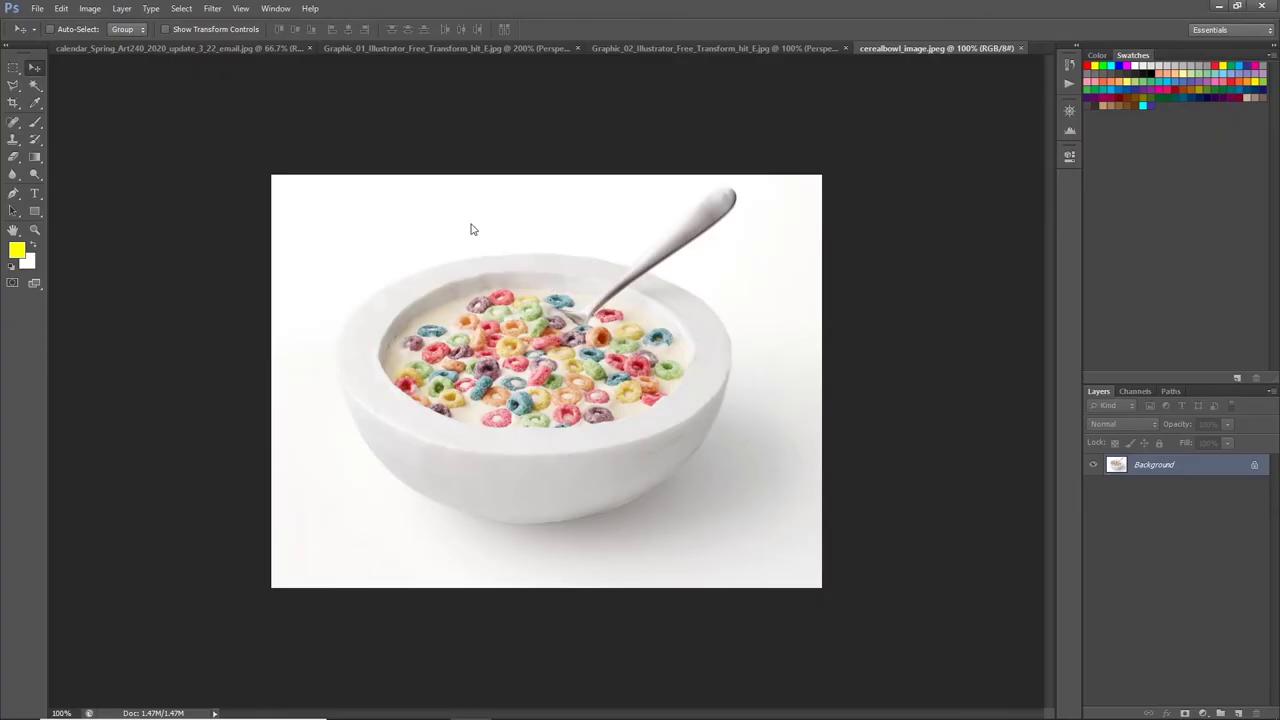
# Look over the Graphic_01 and Graphic_02 free-transform examples in Photoshop, then go back to Illustrator.
pyautogui.click(440, 48)
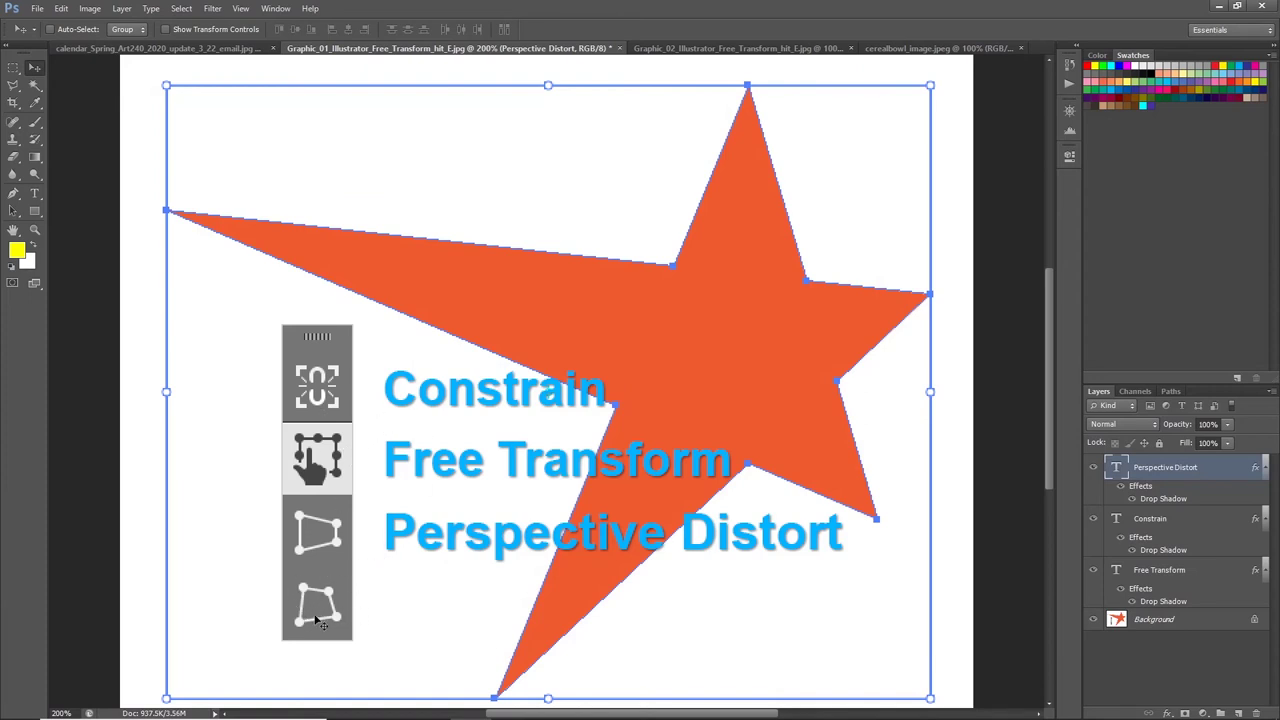
pyautogui.click(725, 48)
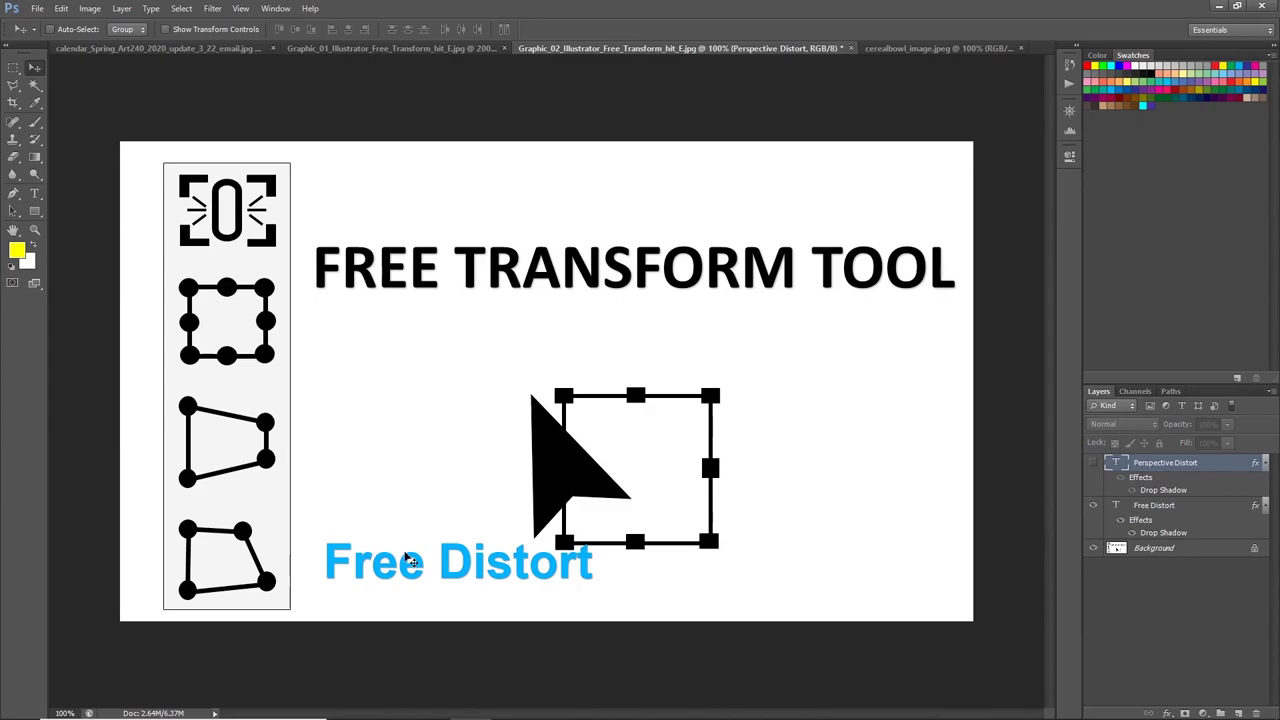
pyautogui.hotkey('alt', 'Tab')
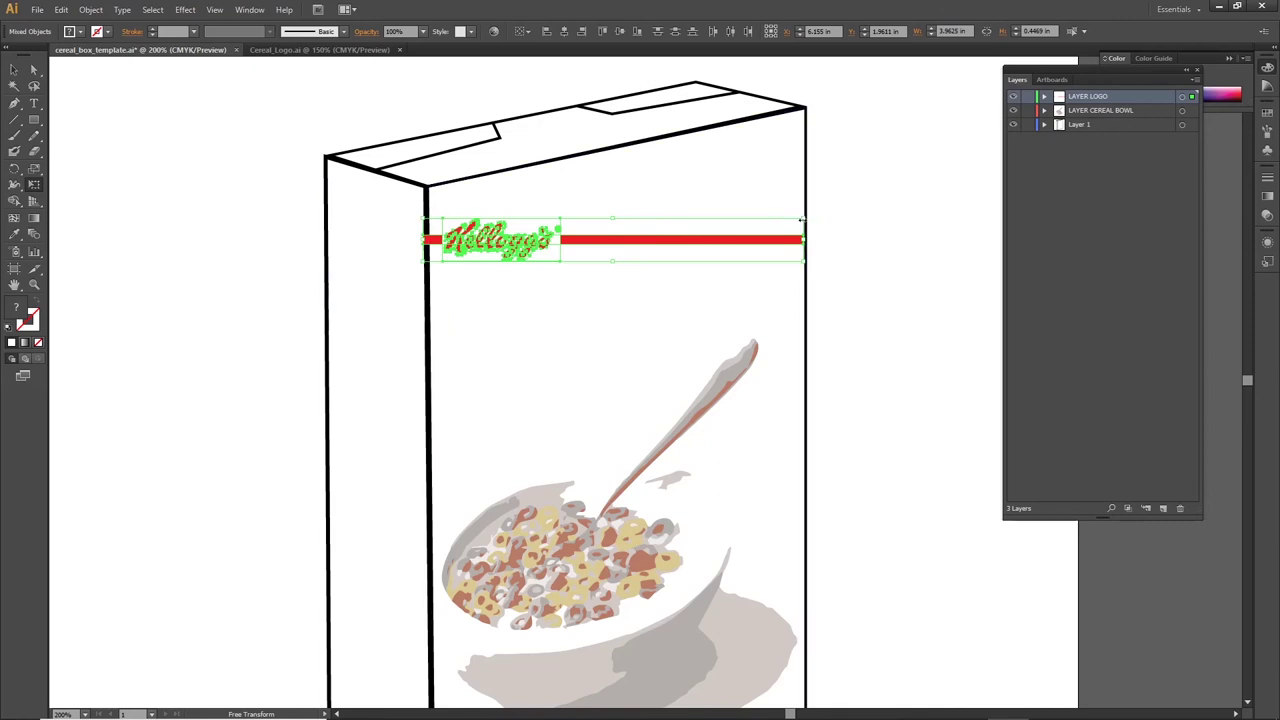
# Raise the logo and stripe's right corners, narrow the left side, and nudge them up three times.
pyautogui.moveTo(802, 218); pyautogui.dragTo(805, 110)
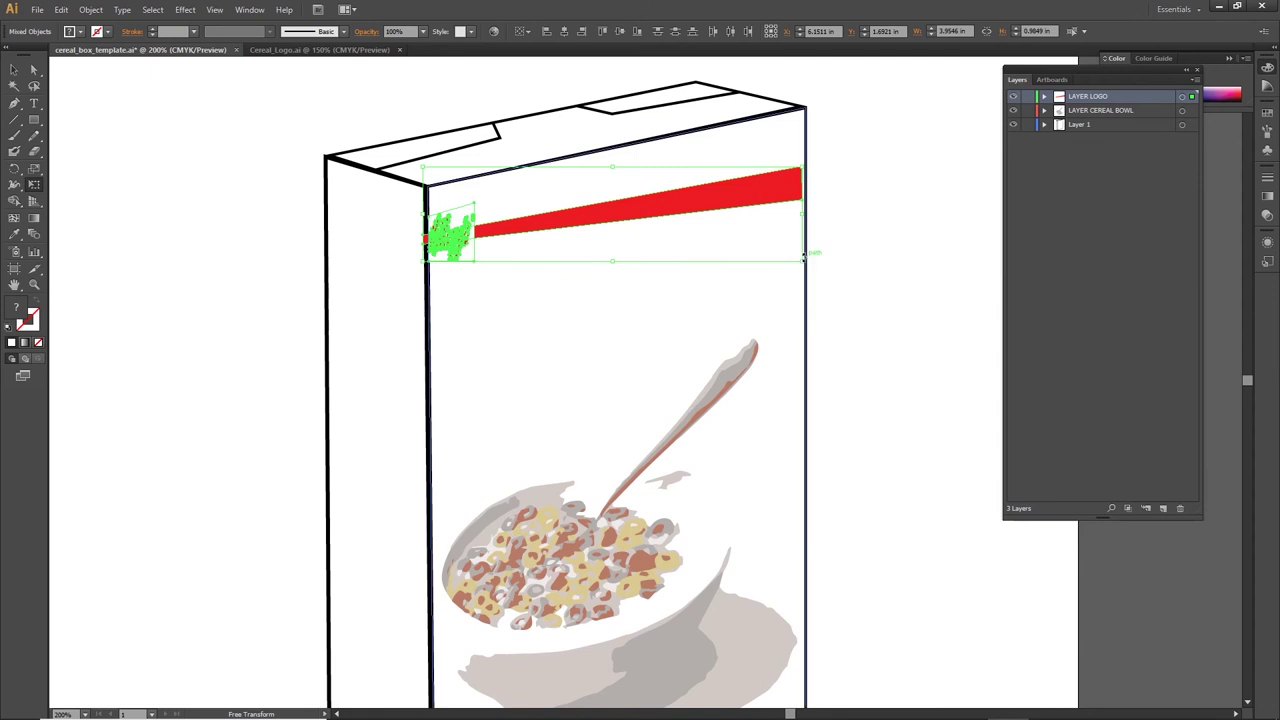
pyautogui.moveTo(804, 259); pyautogui.dragTo(802, 186)
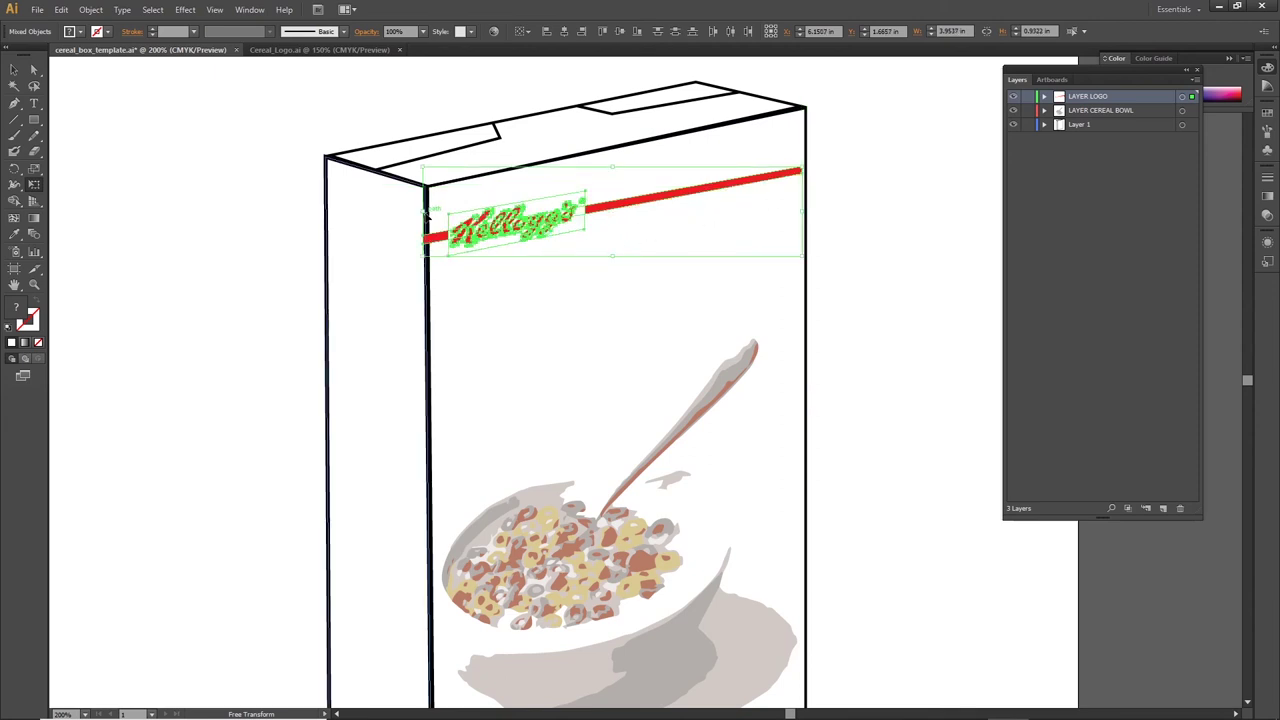
pyautogui.moveTo(421, 211); pyautogui.dragTo(429, 210)
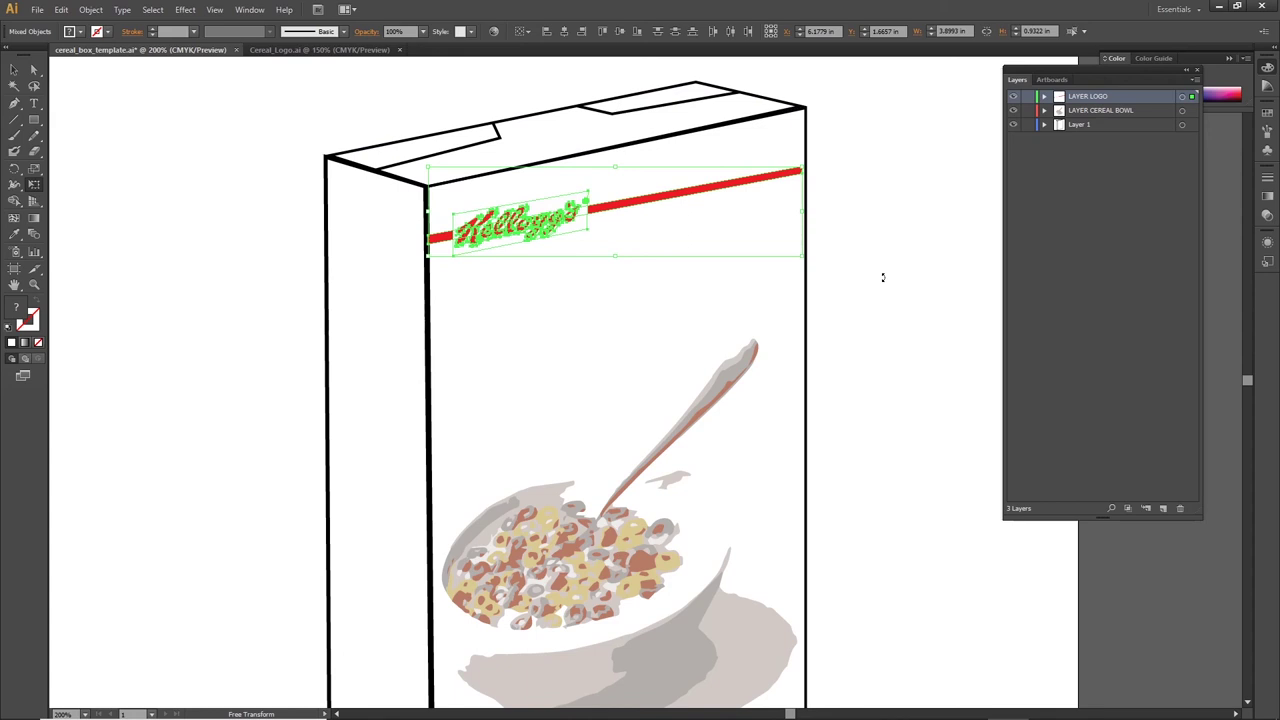
pyautogui.press('Up')
pyautogui.press('Up')
pyautogui.press('Up')
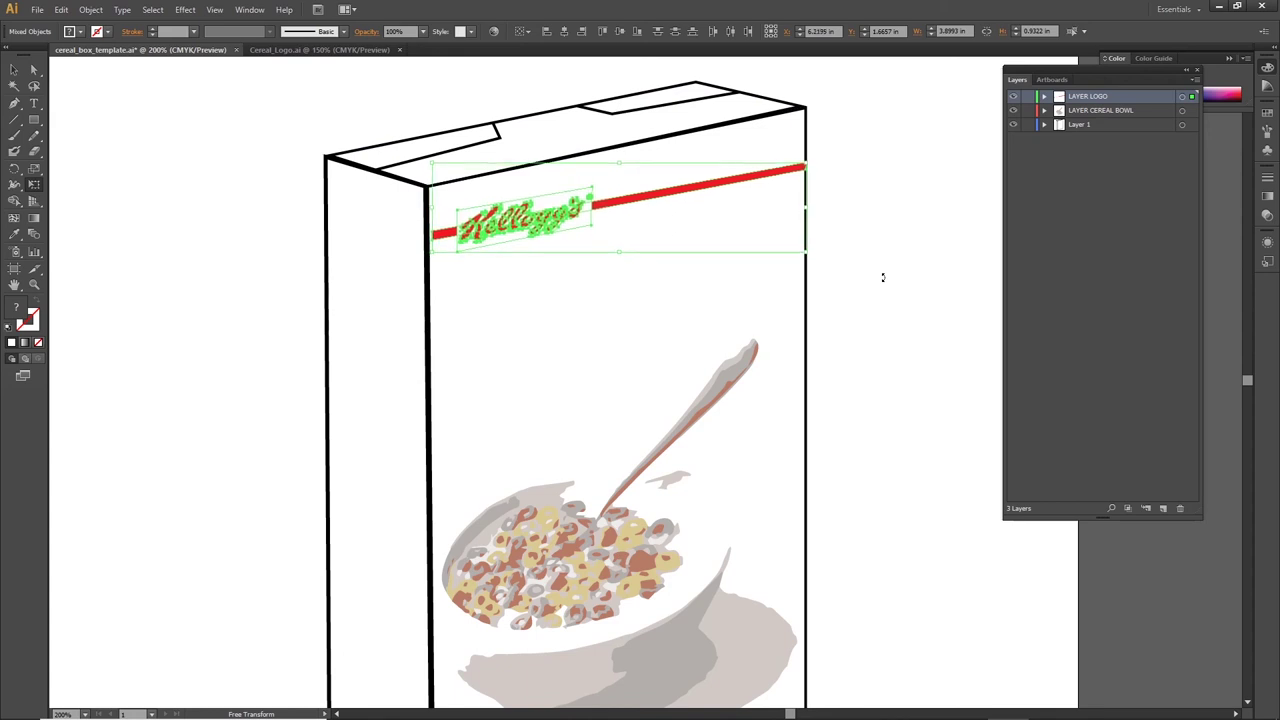
pyautogui.press('Up')
pyautogui.press('Up')
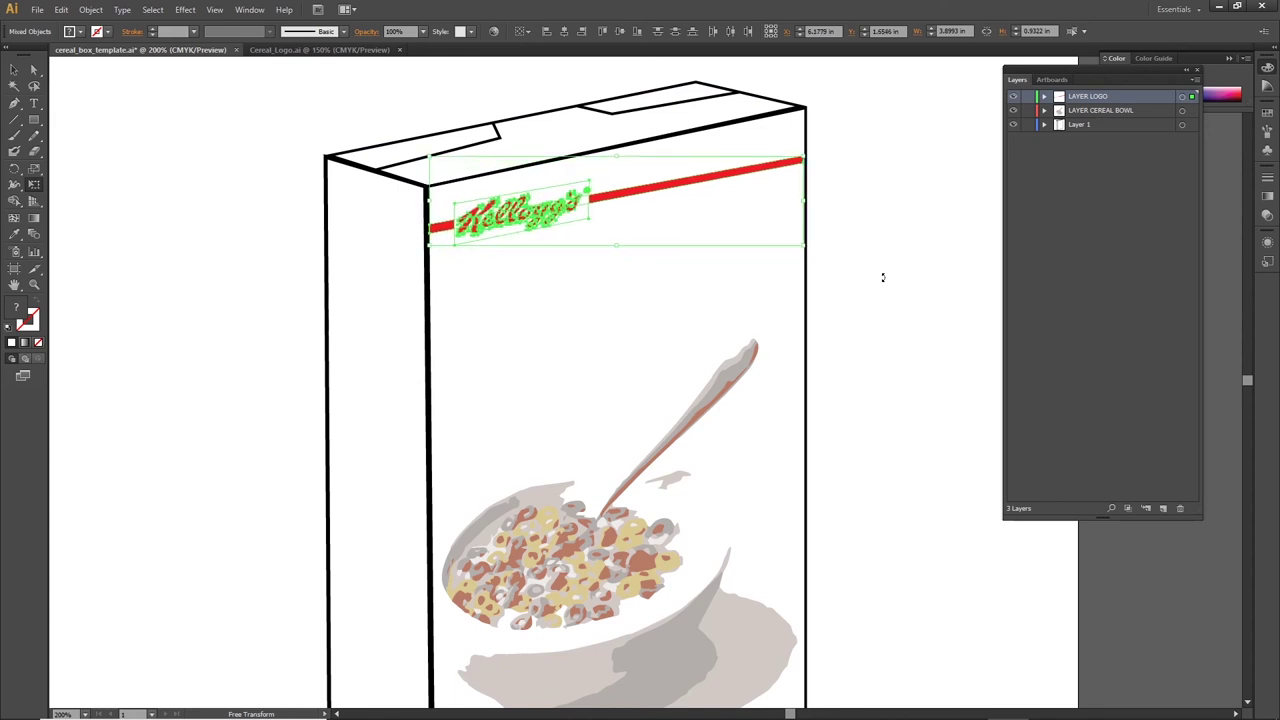
pyautogui.press('Up')
pyautogui.press('Up')
pyautogui.press('Up')
pyautogui.press('Up')
pyautogui.press('Up')
pyautogui.press('Up')
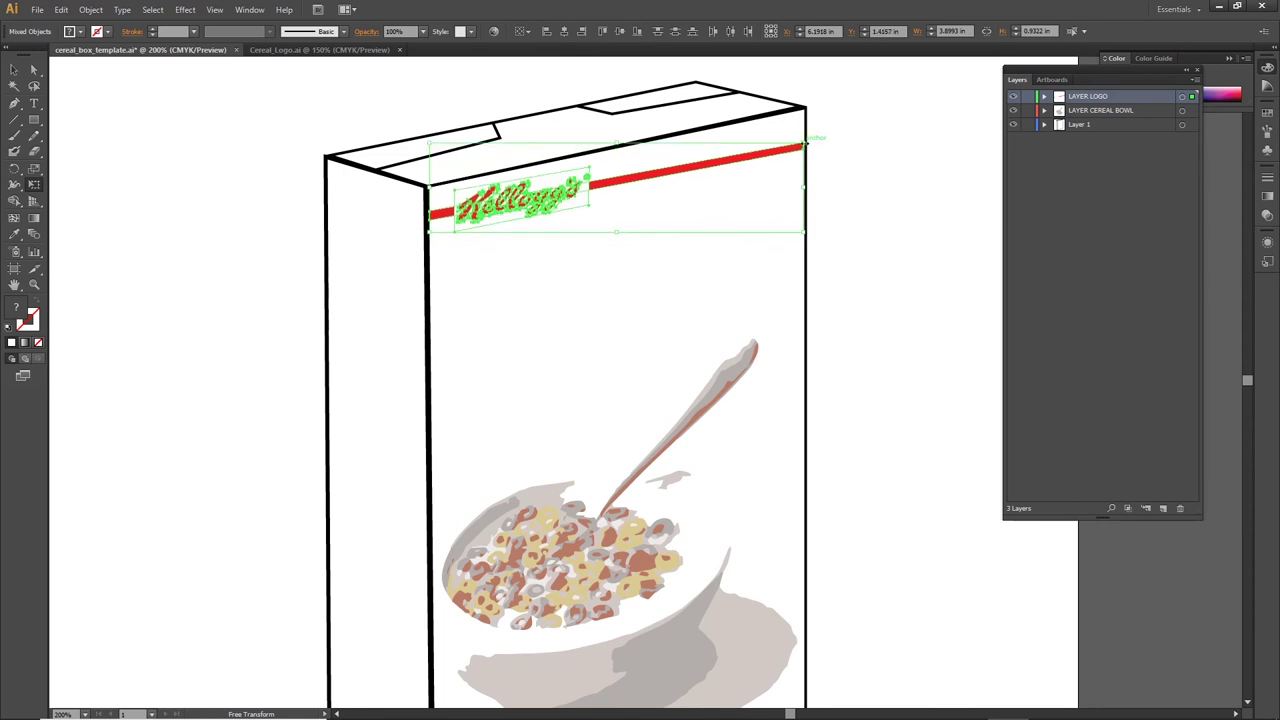
pyautogui.moveTo(806, 143); pyautogui.dragTo(808, 143)
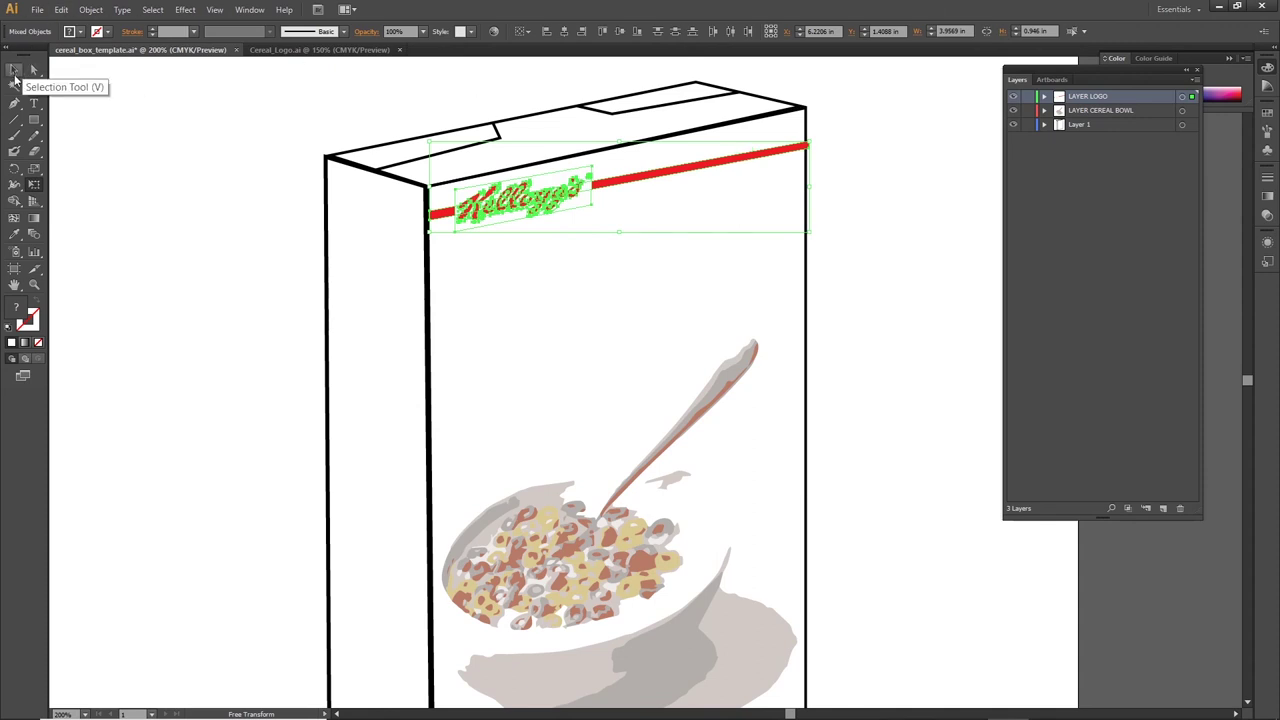
pyautogui.click(14, 73)
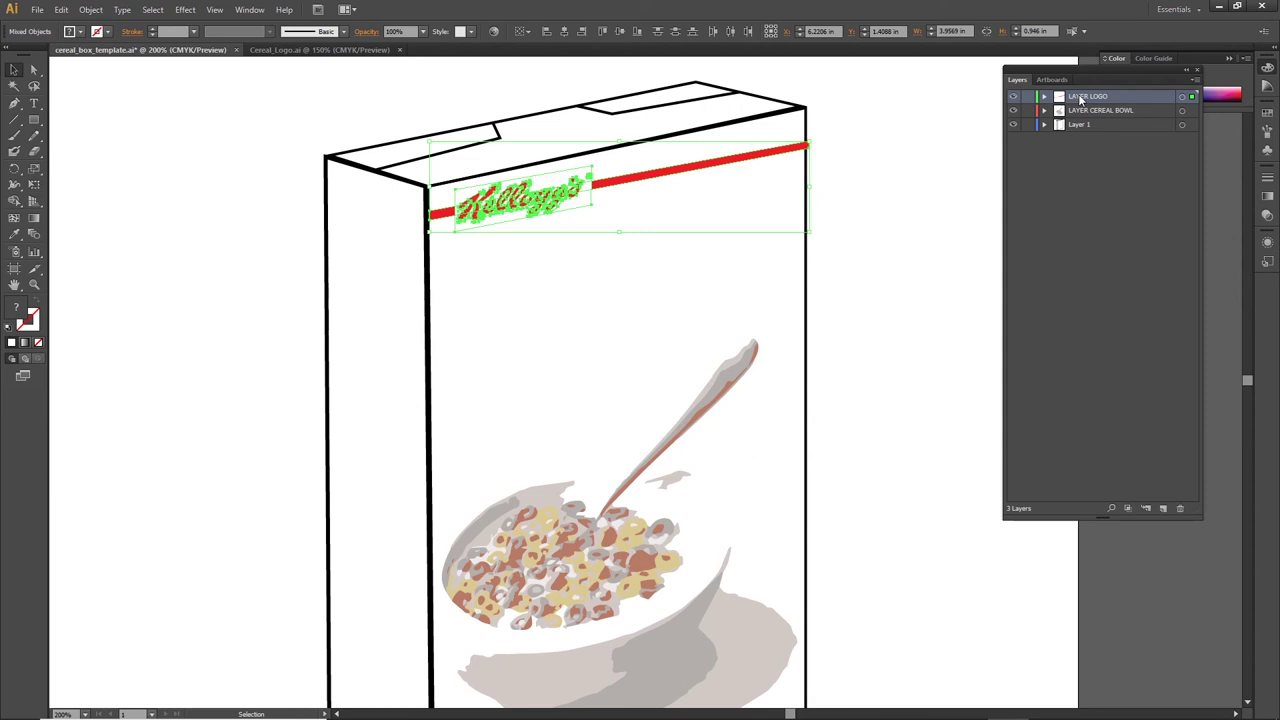
# Drag LAYER LOGO beneath Layer 1, zoom in on the stripe's right end, and target the layer's artwork.
pyautogui.moveTo(1080, 98); pyautogui.dragTo(1077, 137)
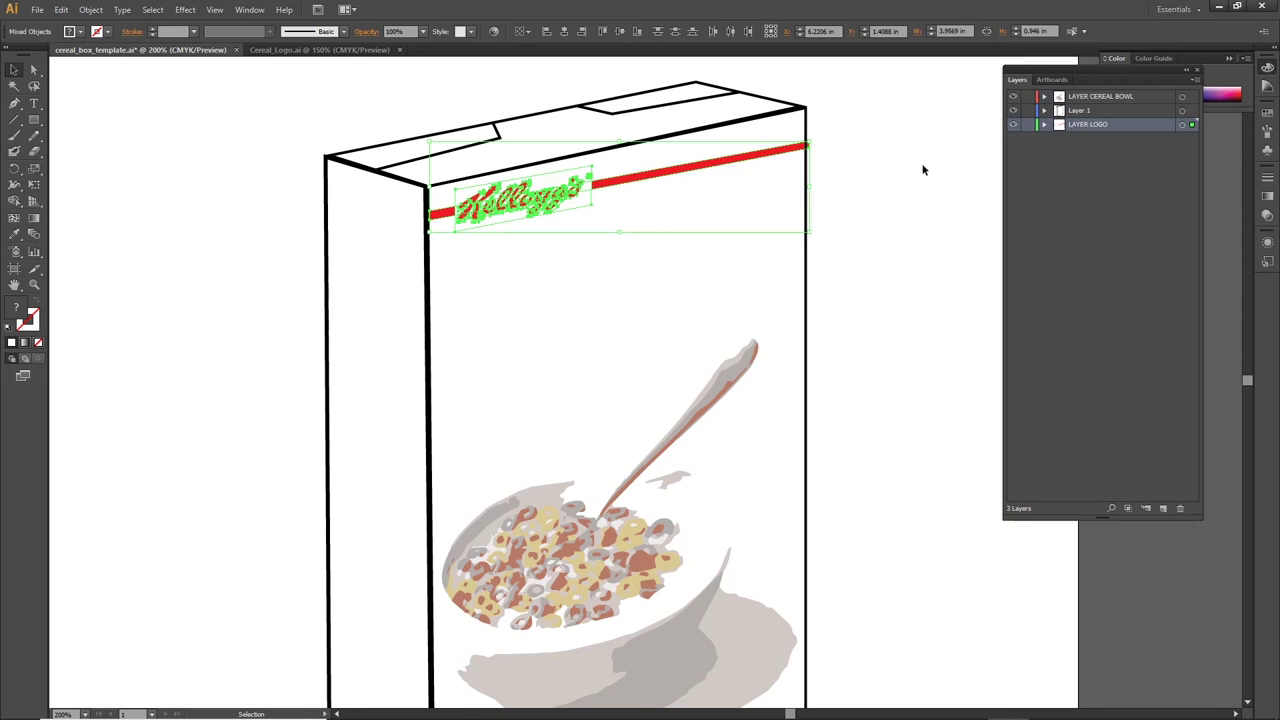
pyautogui.click(892, 170)
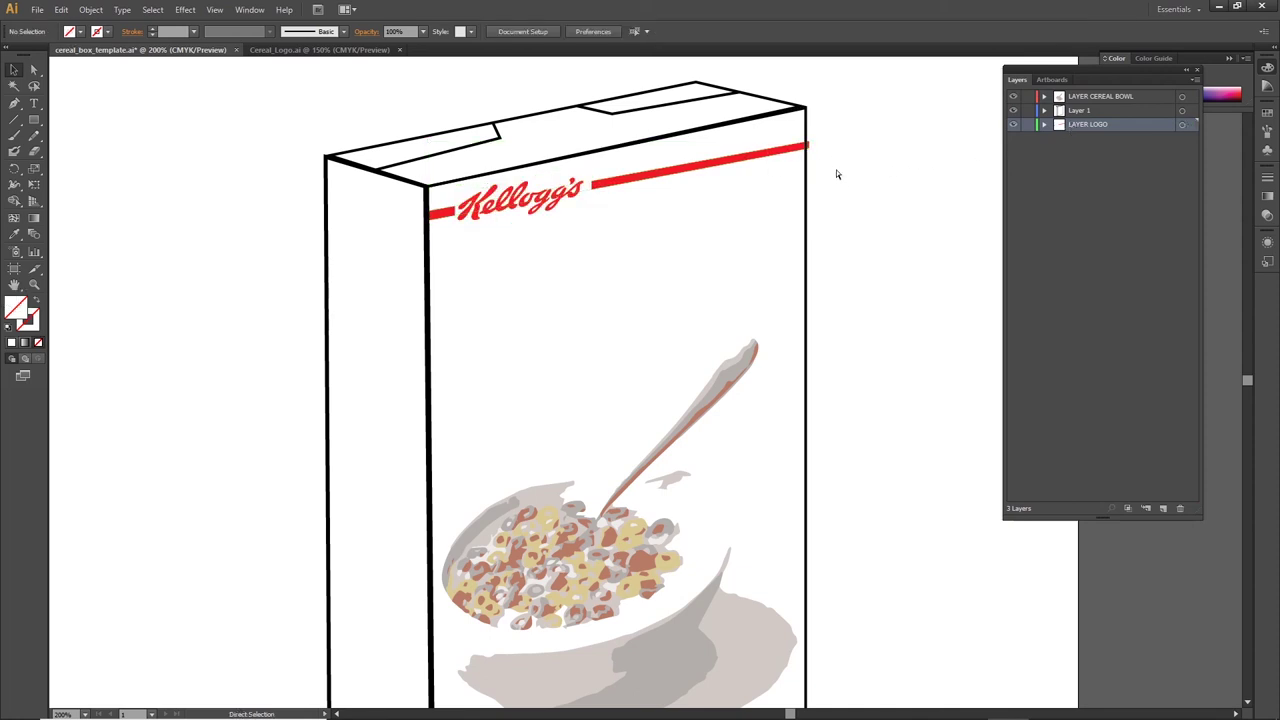
pyautogui.hotkey('ctrl', '+')
pyautogui.hotkey('ctrl', '+')
pyautogui.moveTo(874, 177); pyautogui.dragTo(540, 620)
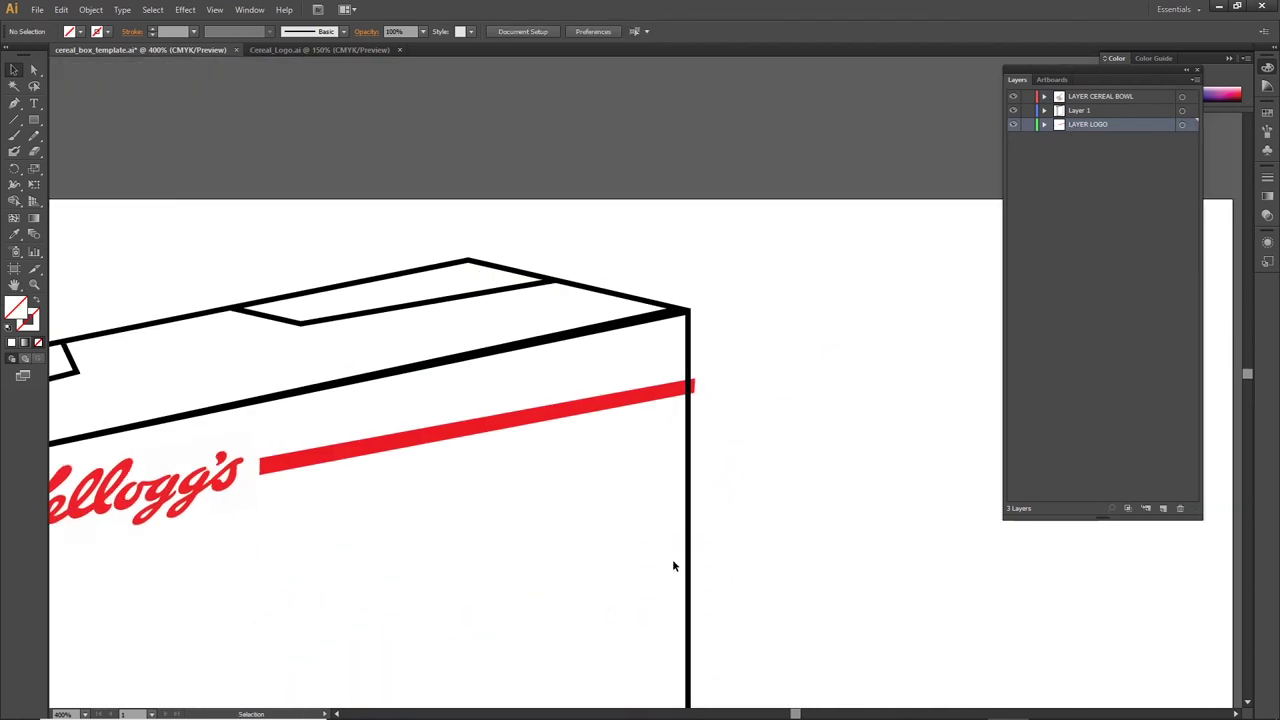
pyautogui.moveTo(571, 494); pyautogui.dragTo(793, 357)
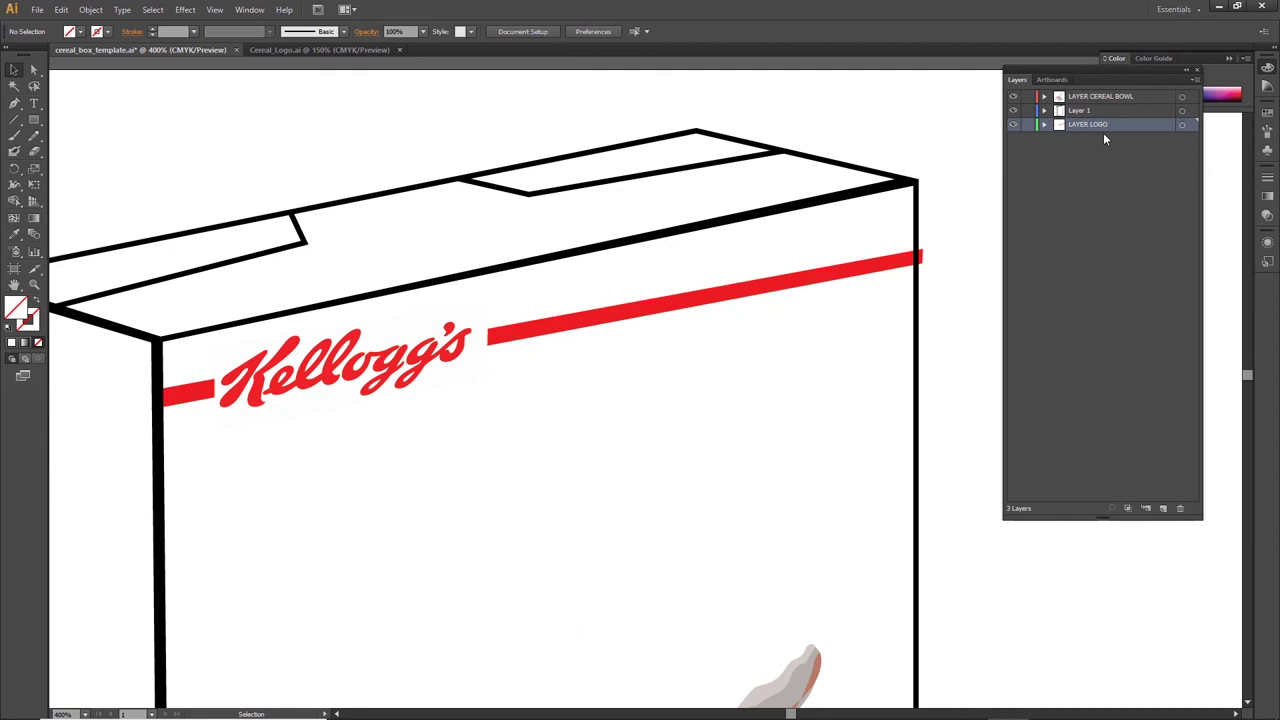
pyautogui.click(1181, 124)
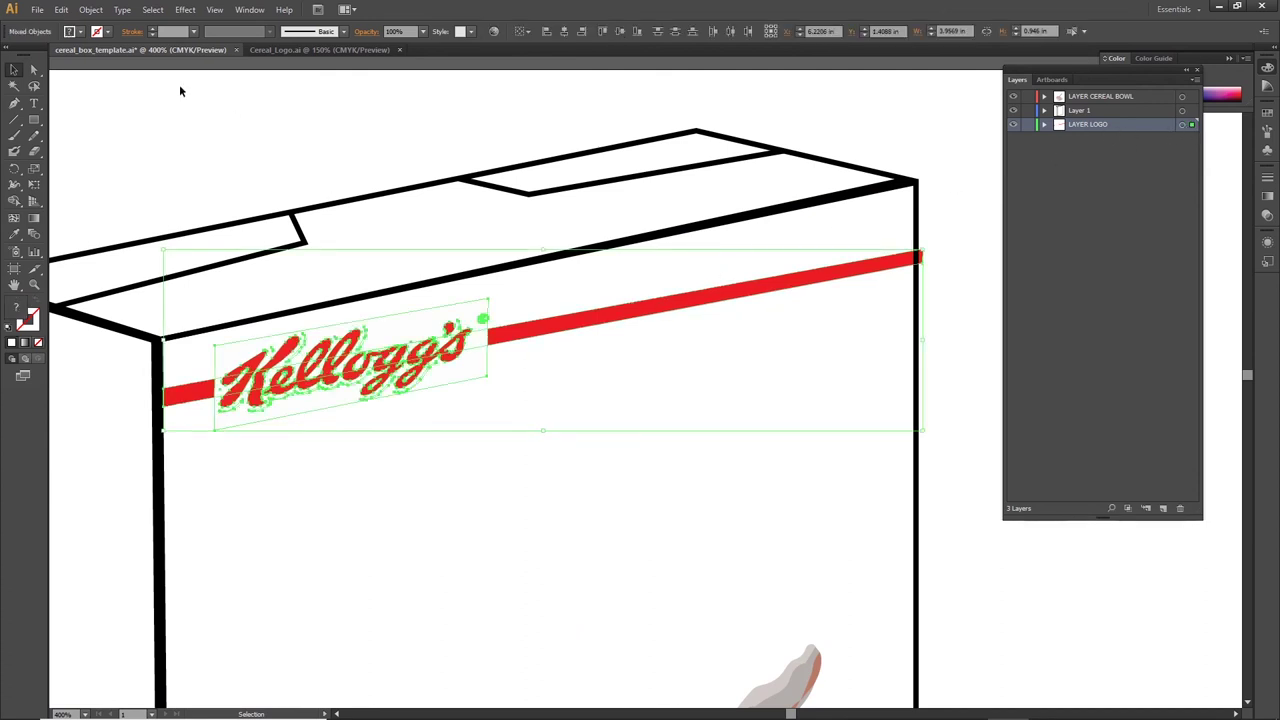
# Free-transform the logo so the red stripe's right end sits flush with the box front's top-right corner.
pyautogui.click(34, 185)
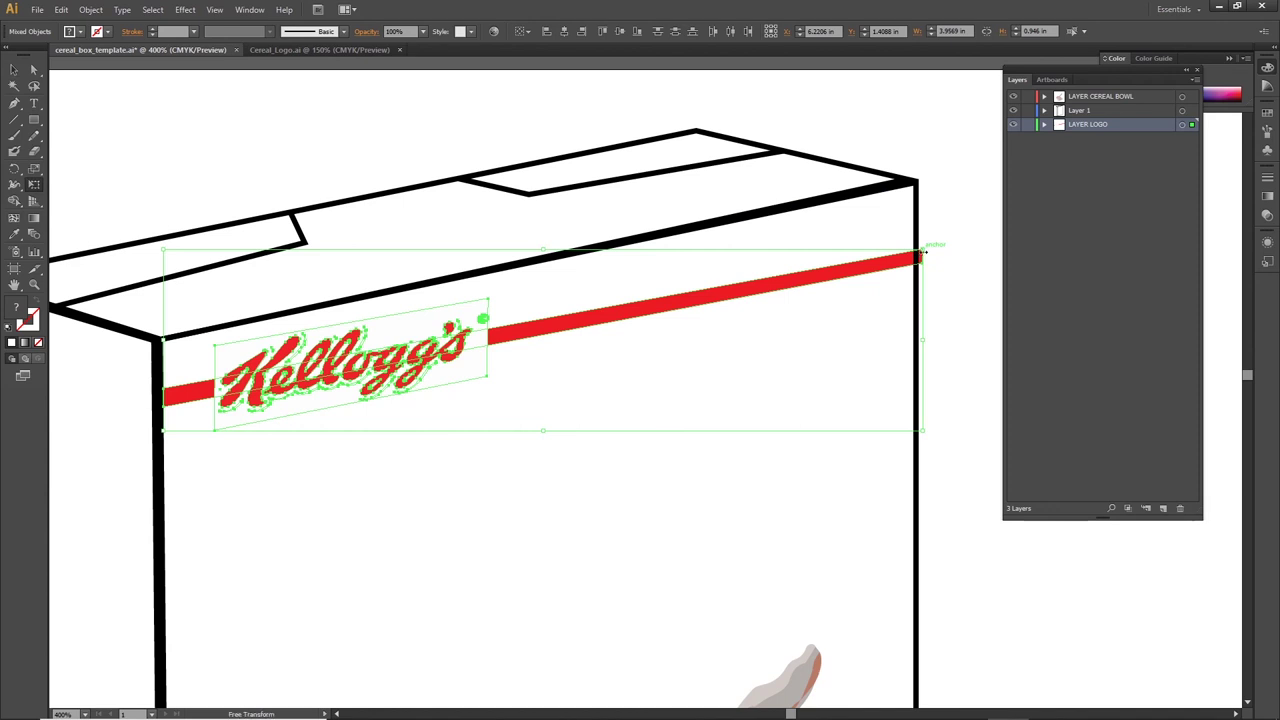
pyautogui.moveTo(921, 252); pyautogui.dragTo(918, 238)
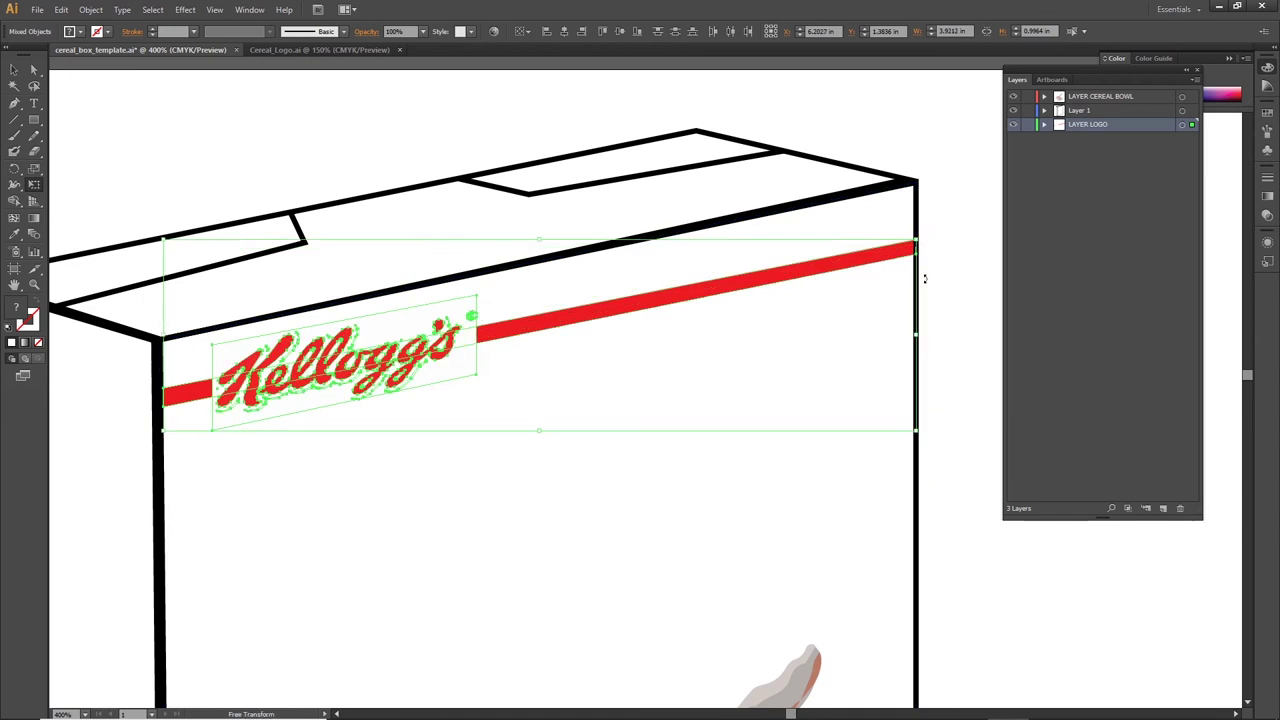
pyautogui.click(14, 70)
pyautogui.click(866, 110)
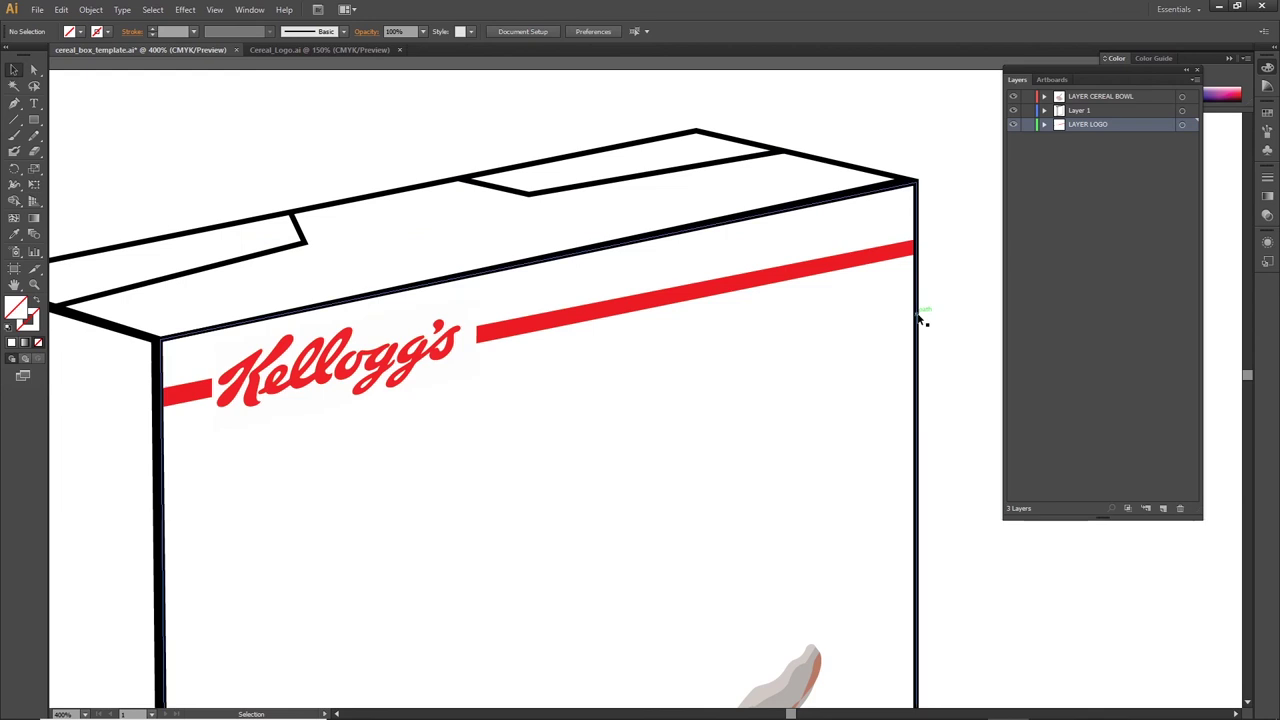
pyautogui.hotkey('ctrl', '-')
pyautogui.hotkey('ctrl', '-')
pyautogui.hotkey('ctrl', '-')
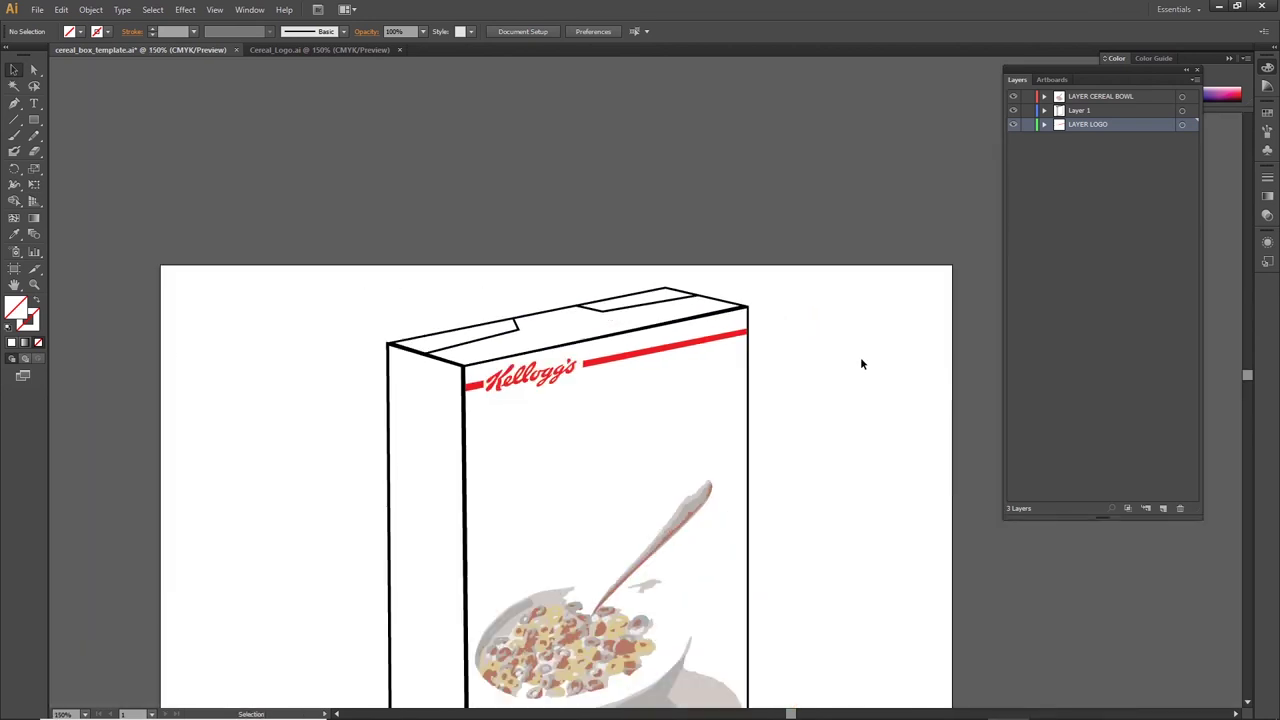
pyautogui.moveTo(783, 503); pyautogui.dragTo(794, 337)
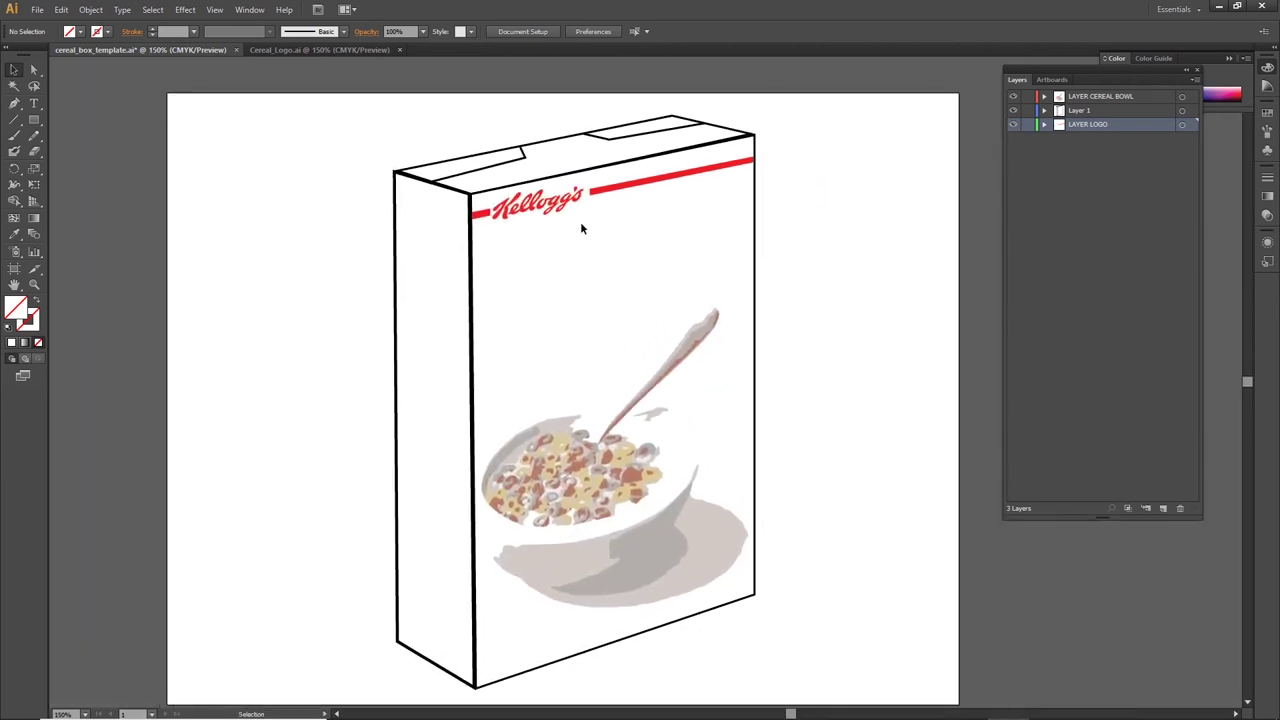